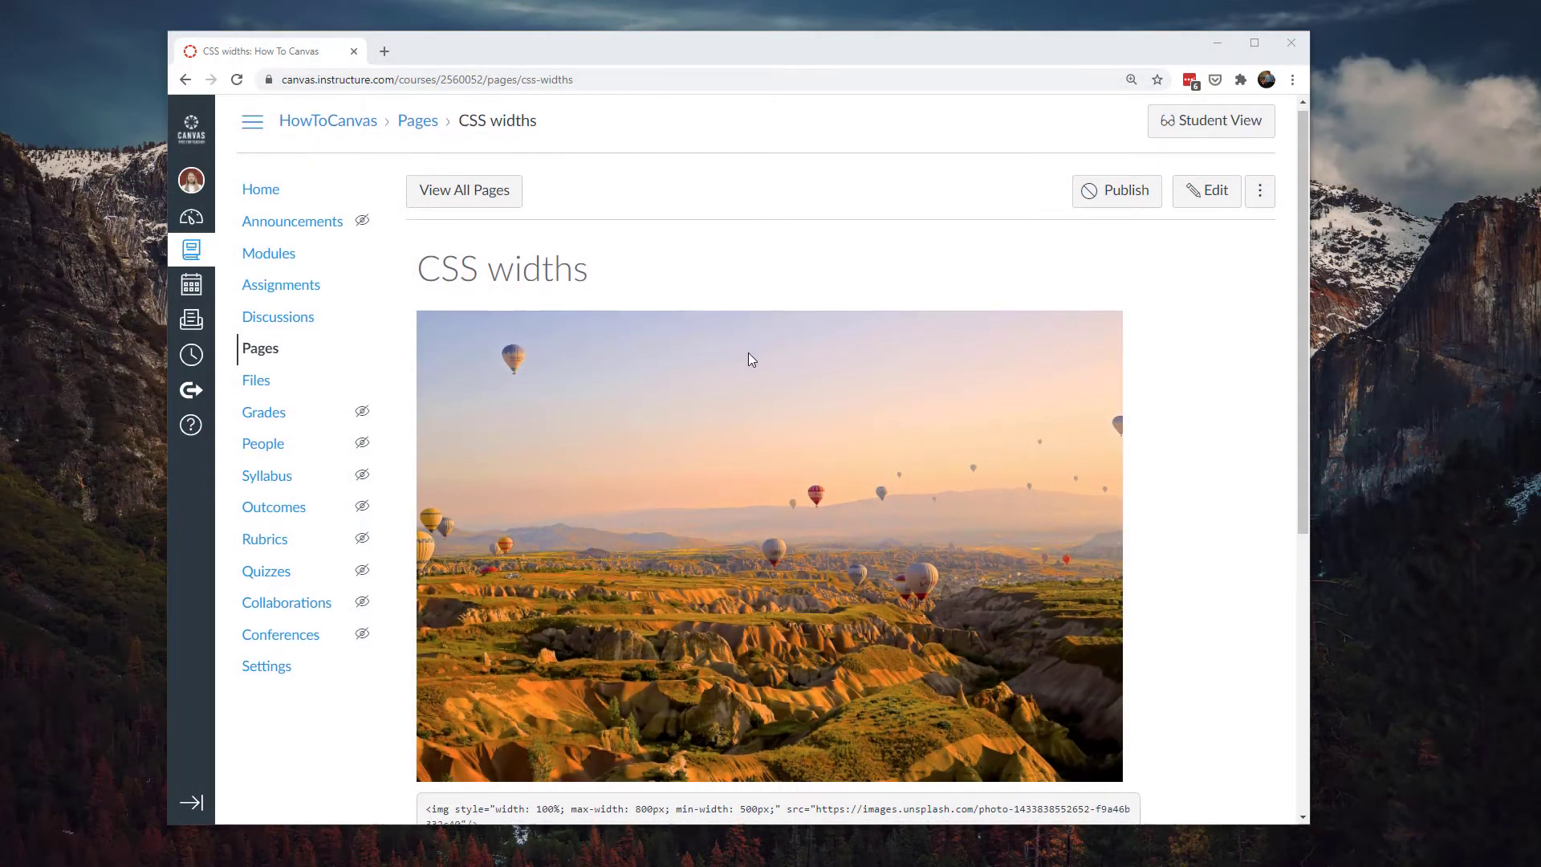
Highlight the img tag and its inline style attribute in the code sample
scroll(748, 361, down, 3)
scroll(748, 370, up, 3)
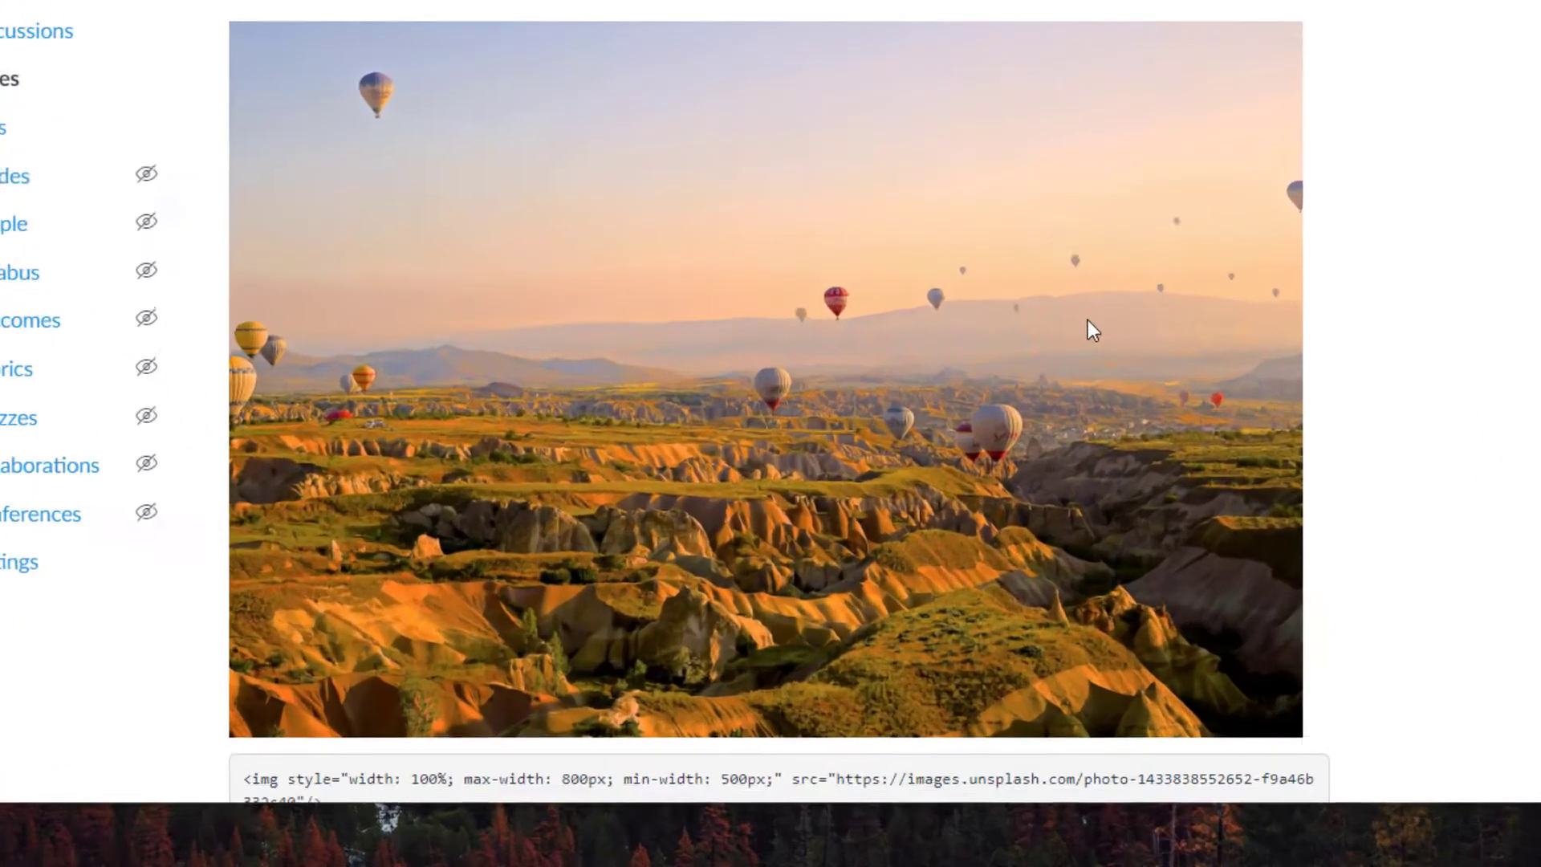
scroll(980, 517, down, 1)
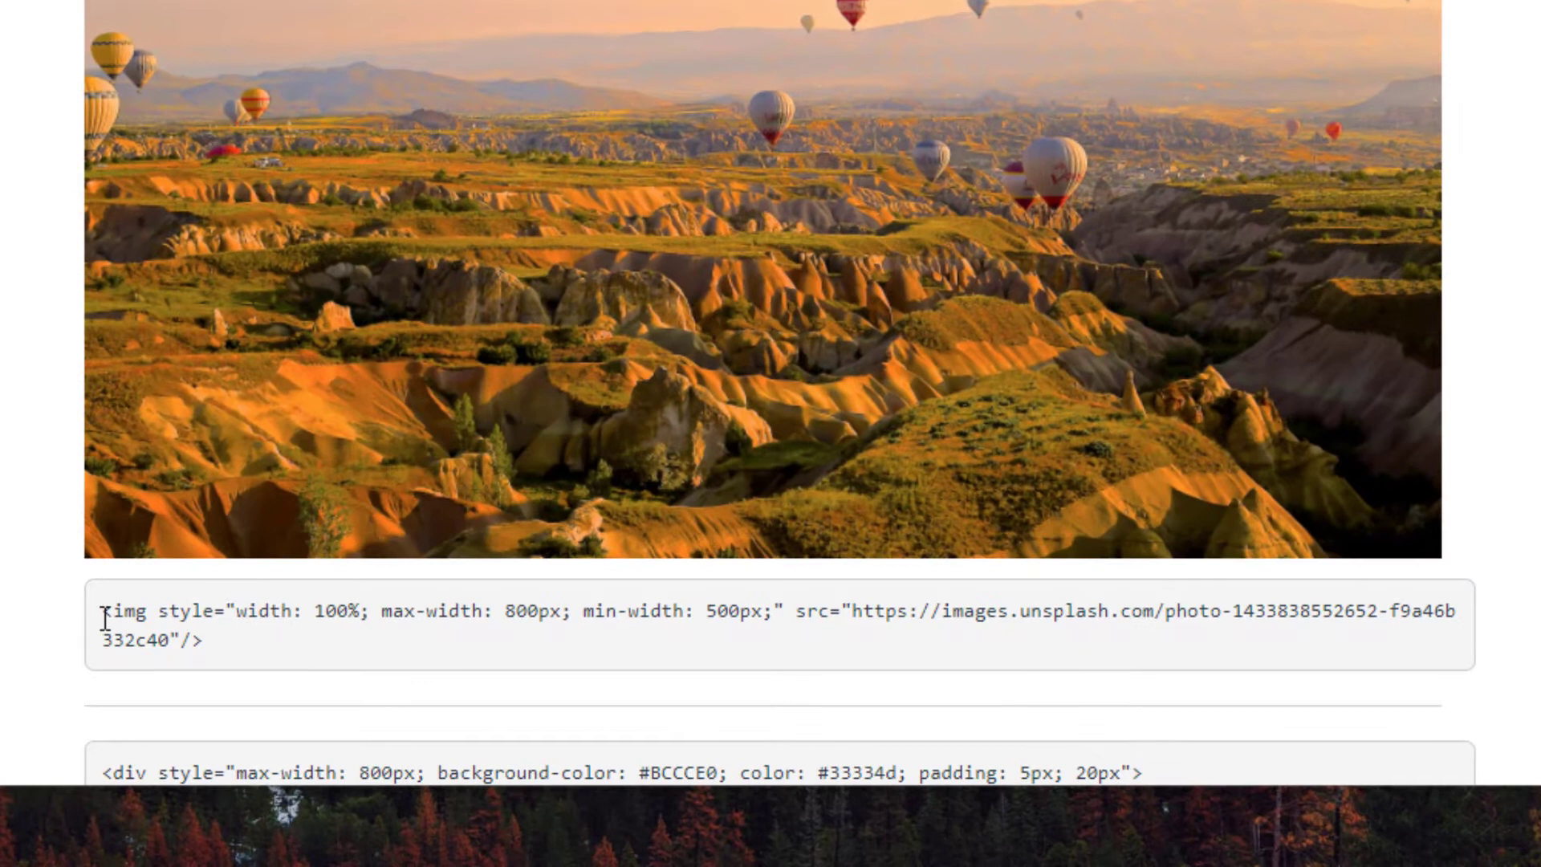
drag(105, 618, 163, 620)
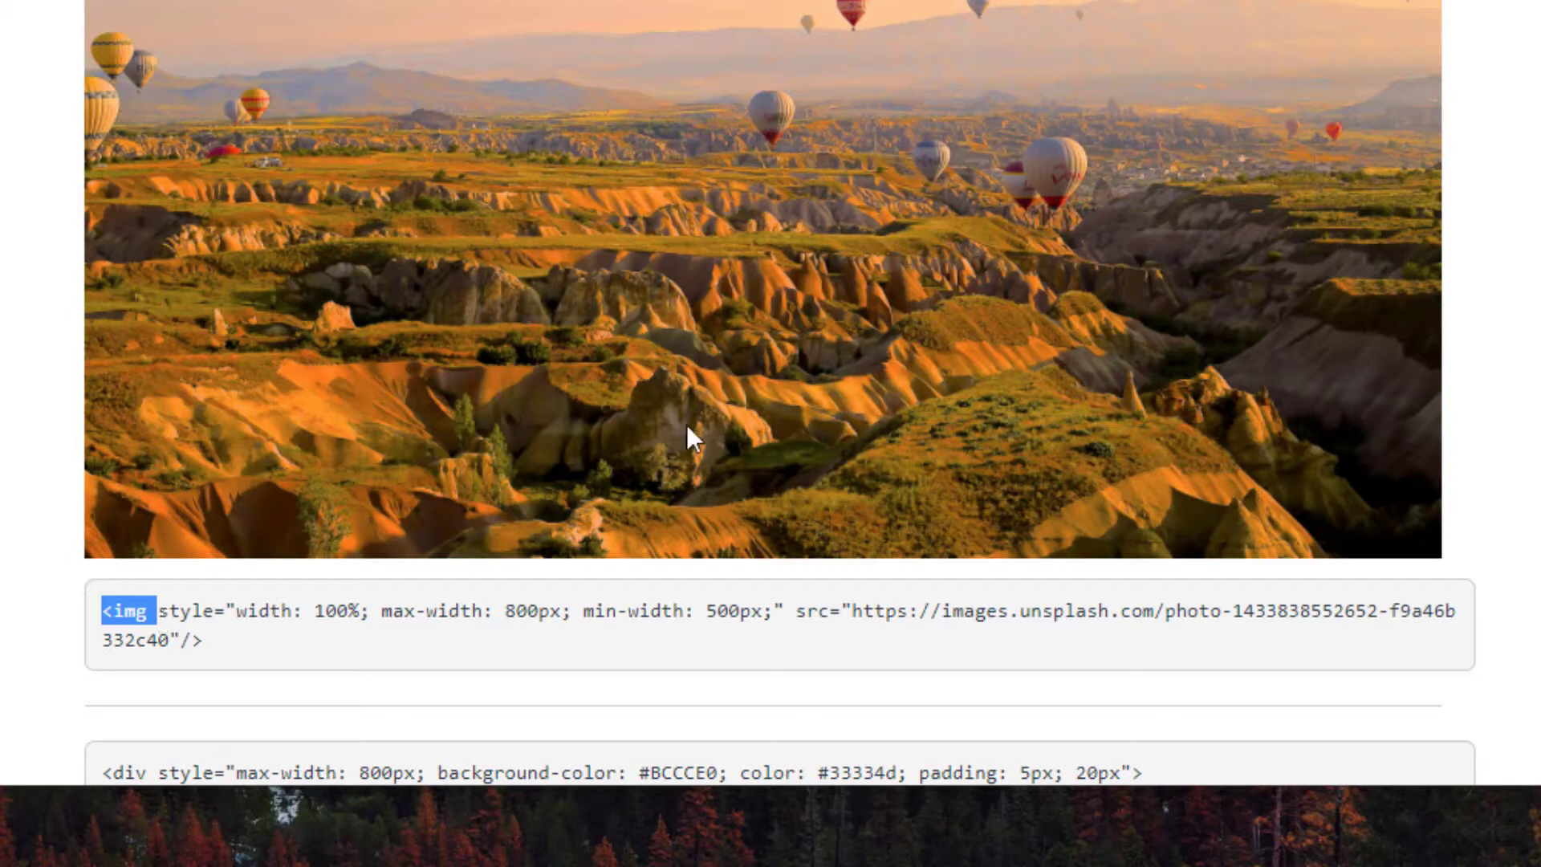
click(233, 619)
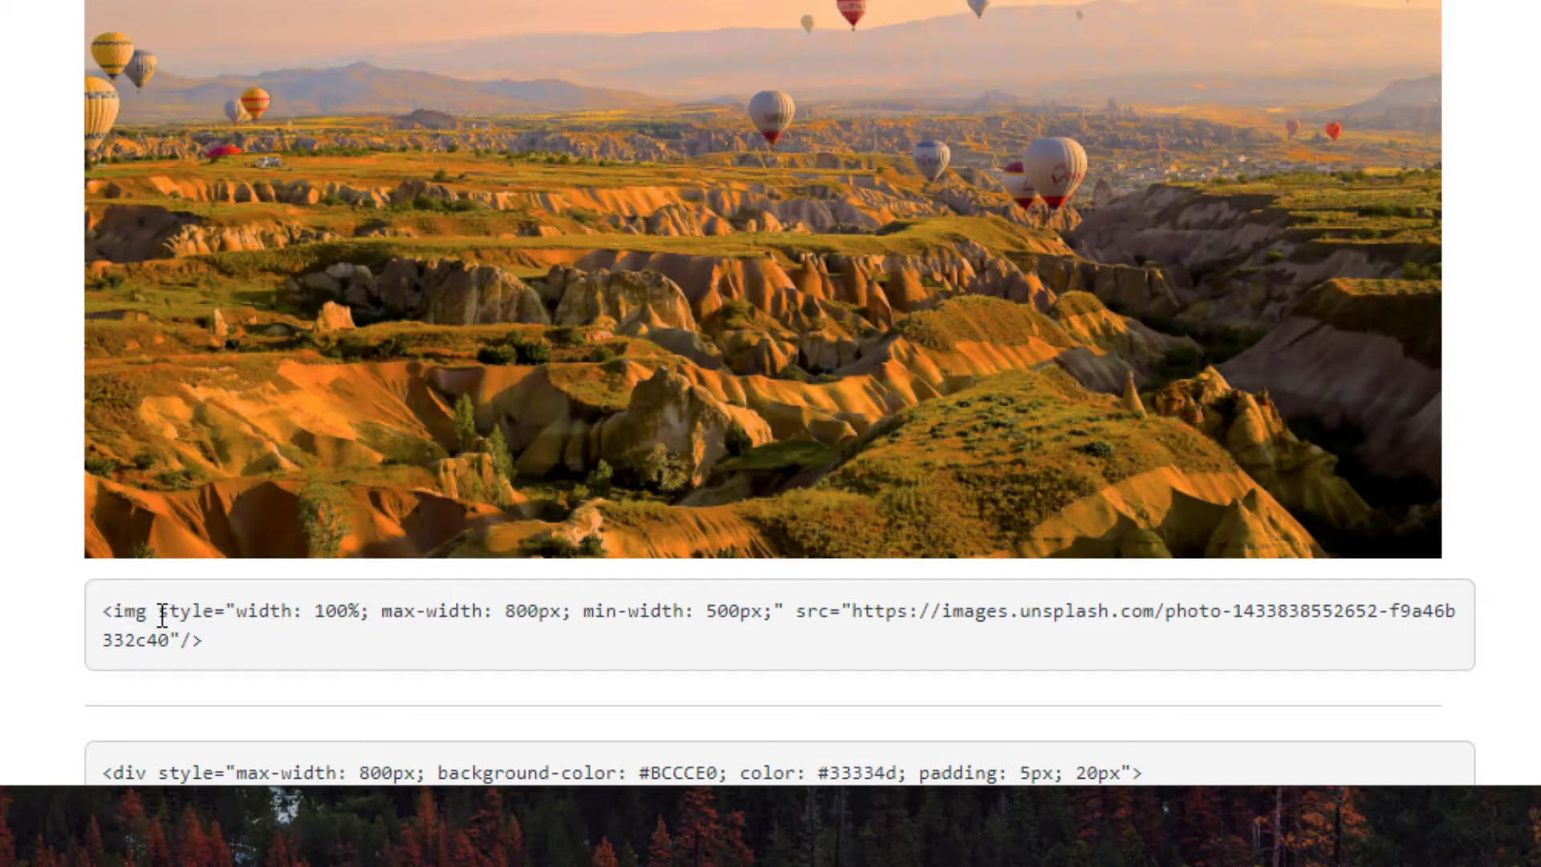
mouse_move(162, 615)
mouse_down()
mouse_move(1367, 588)
mouse_move(179, 640)
mouse_up()
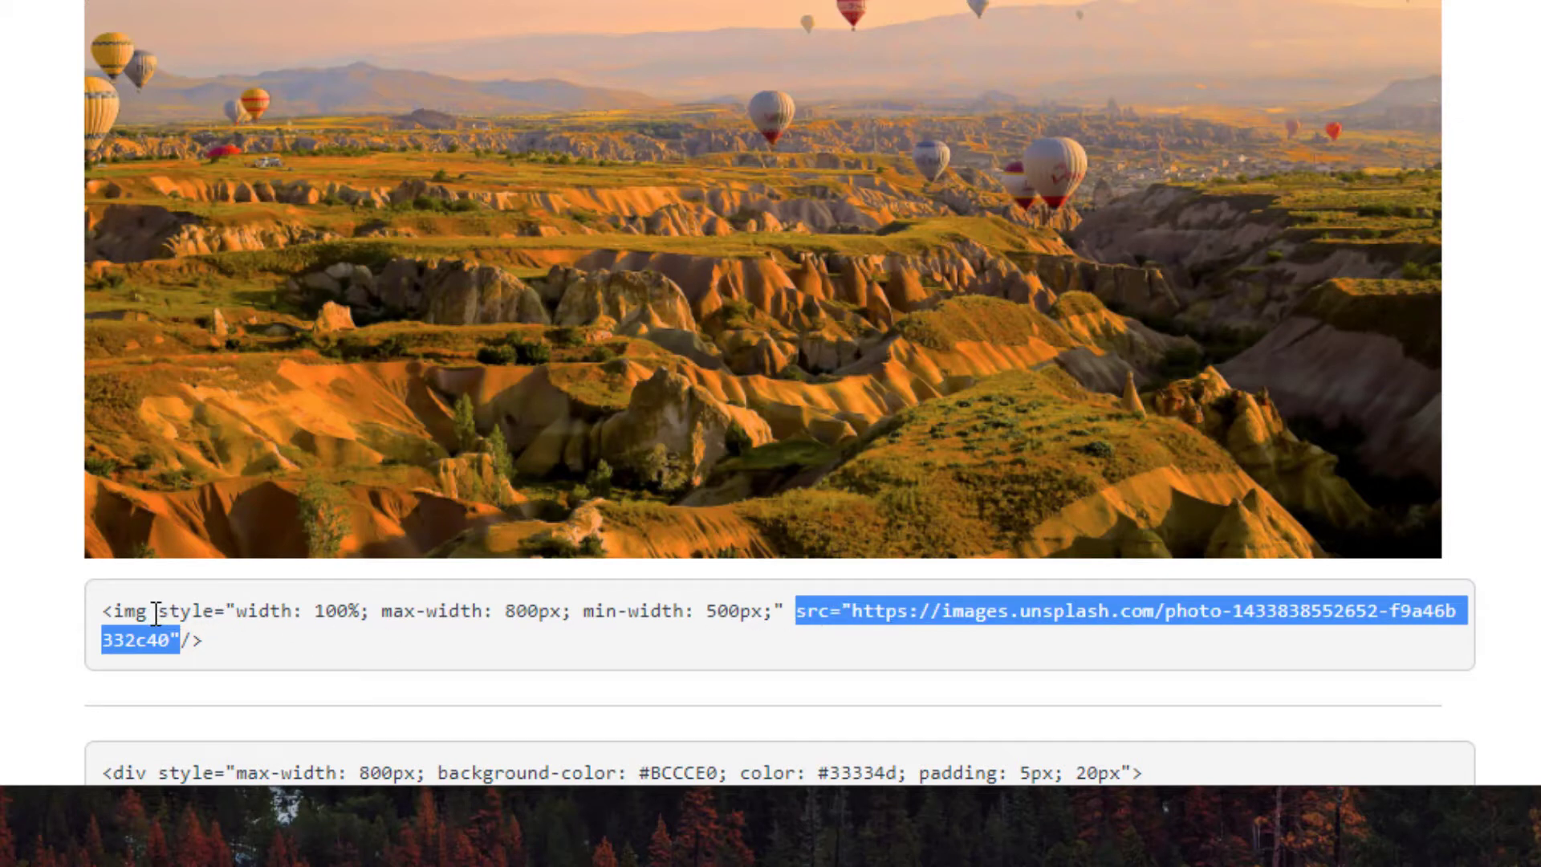
drag(156, 614, 793, 585)
Point out width: 100%, max-width: 800px and min-width: 500px in the img code
scroll(793, 586, up, 1)
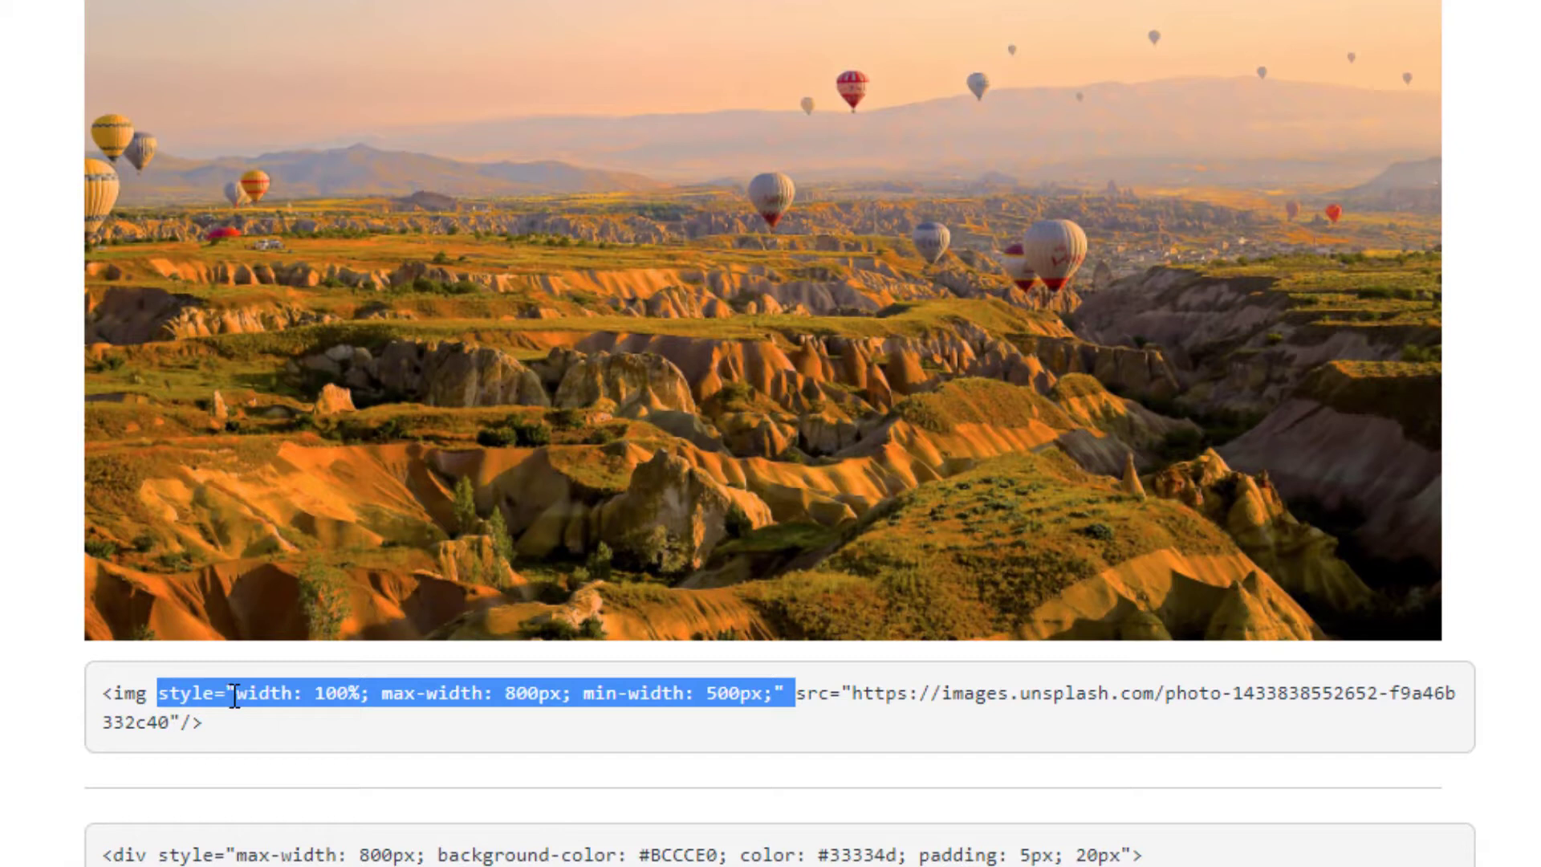
click(234, 695)
drag(236, 695, 370, 695)
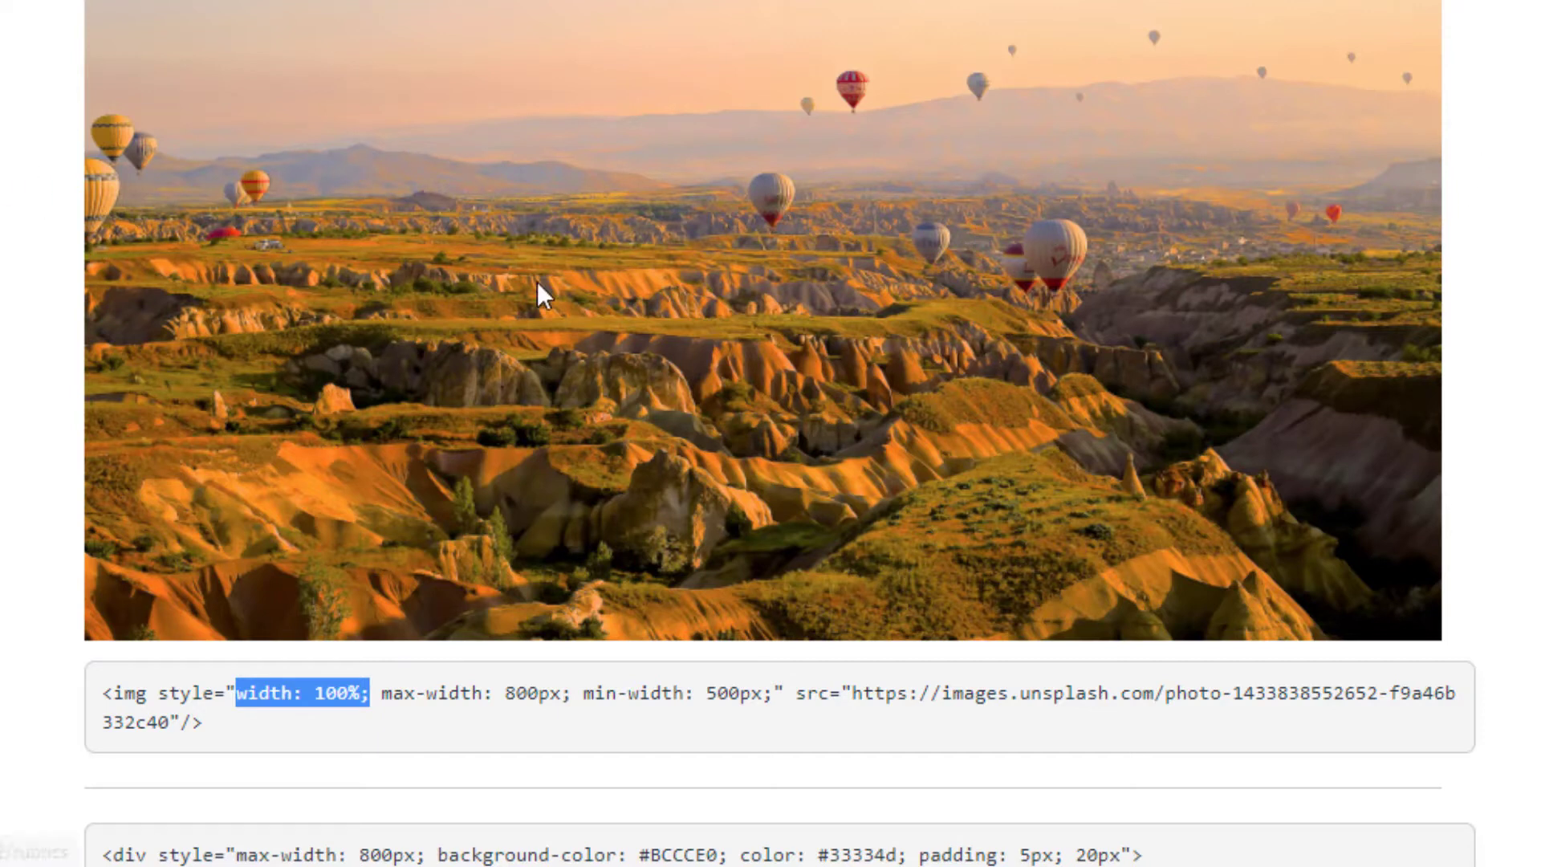
click(394, 695)
drag(394, 695, 576, 702)
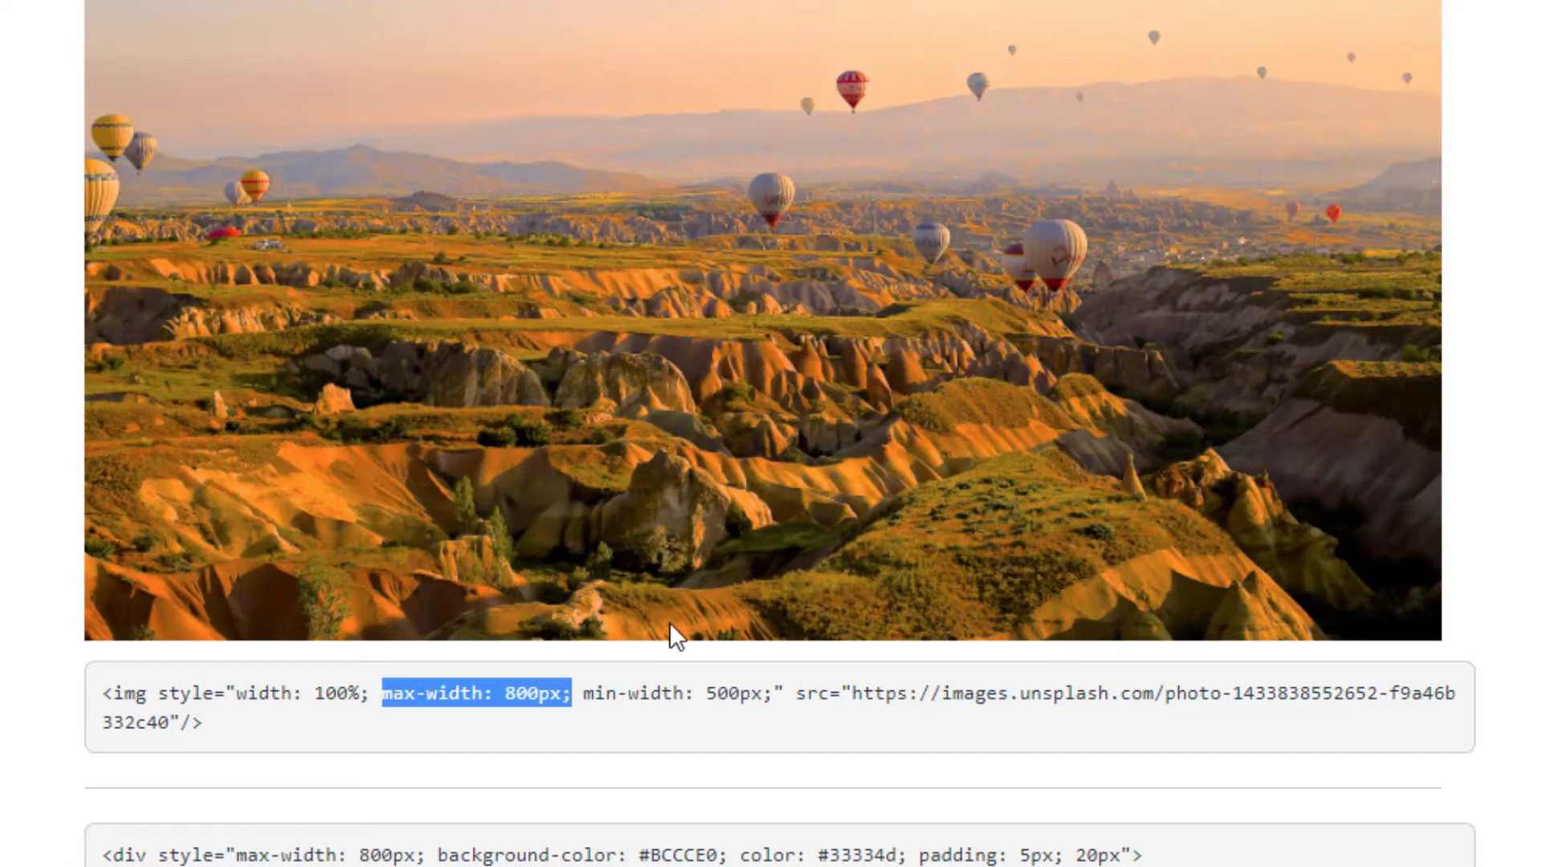
click(587, 695)
drag(586, 695, 774, 695)
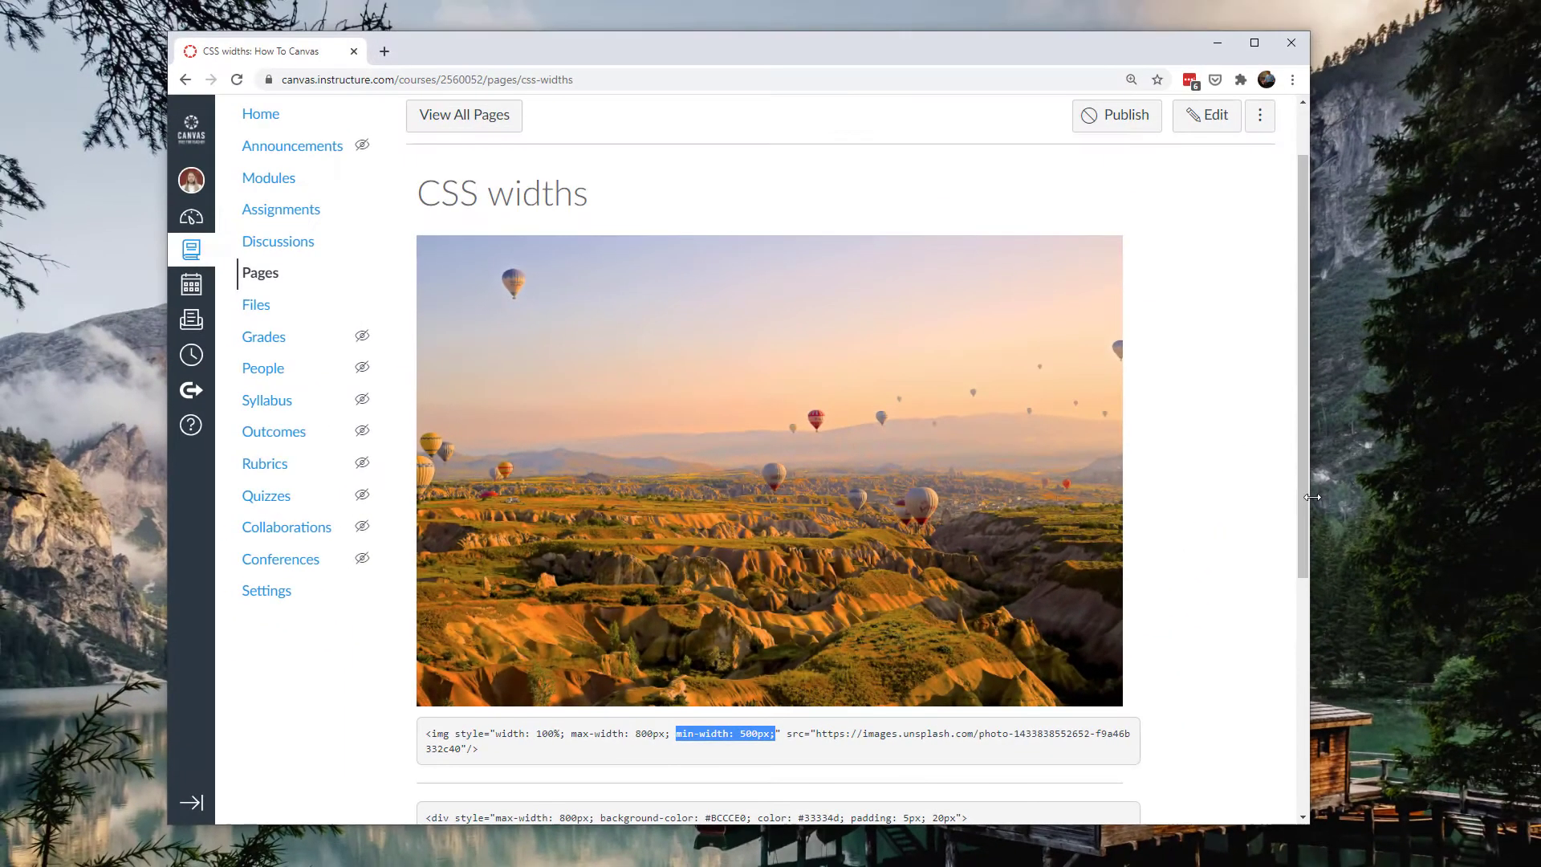
Narrow the browser window, hide the course navigation, and narrow it further to shrink the balloon image
drag(1304, 502, 1011, 610)
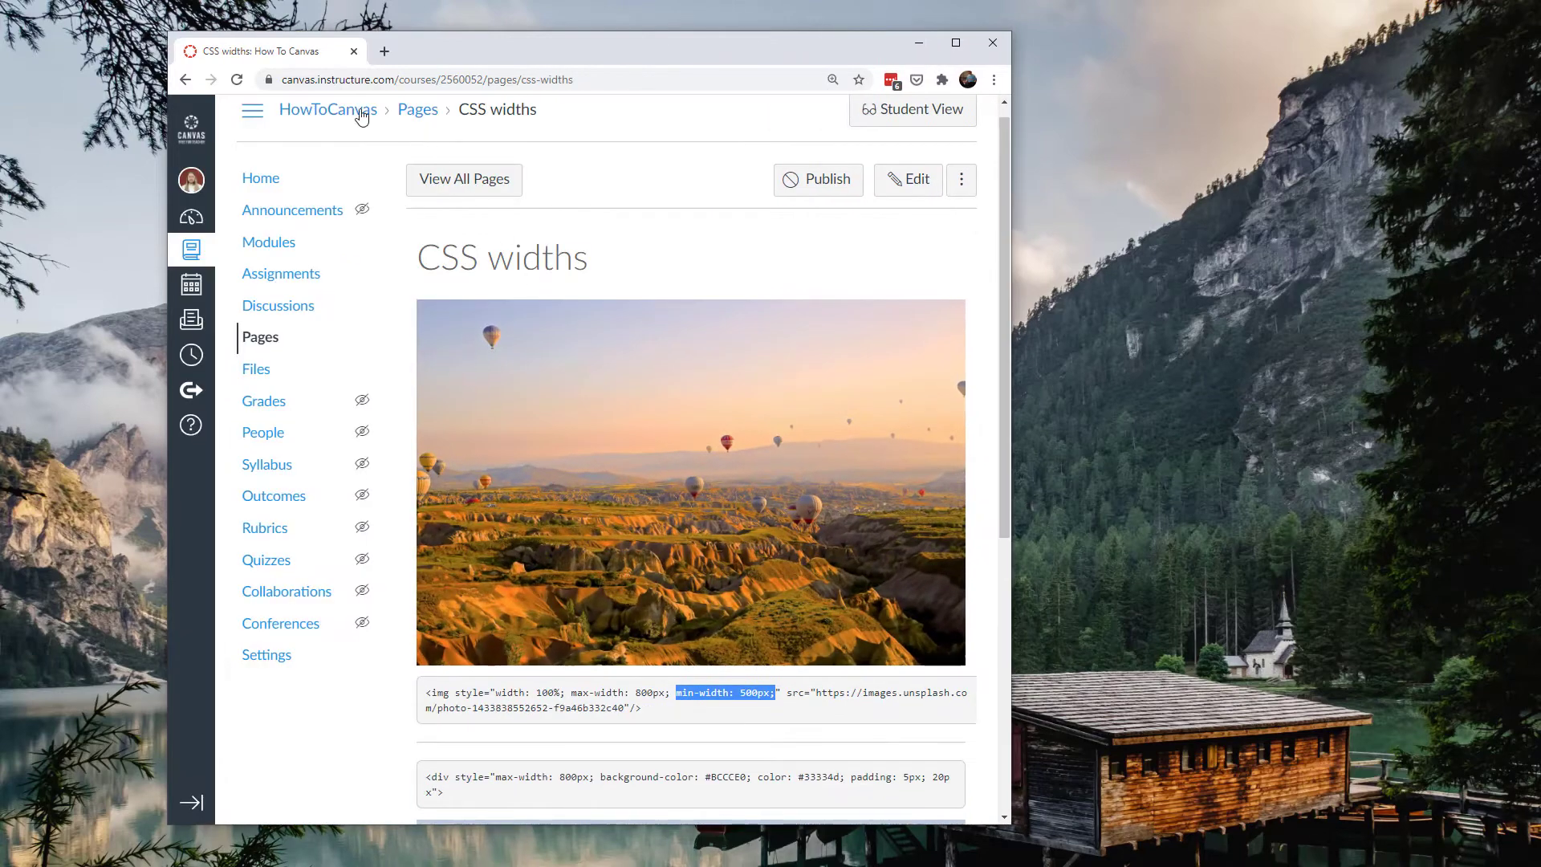
click(254, 113)
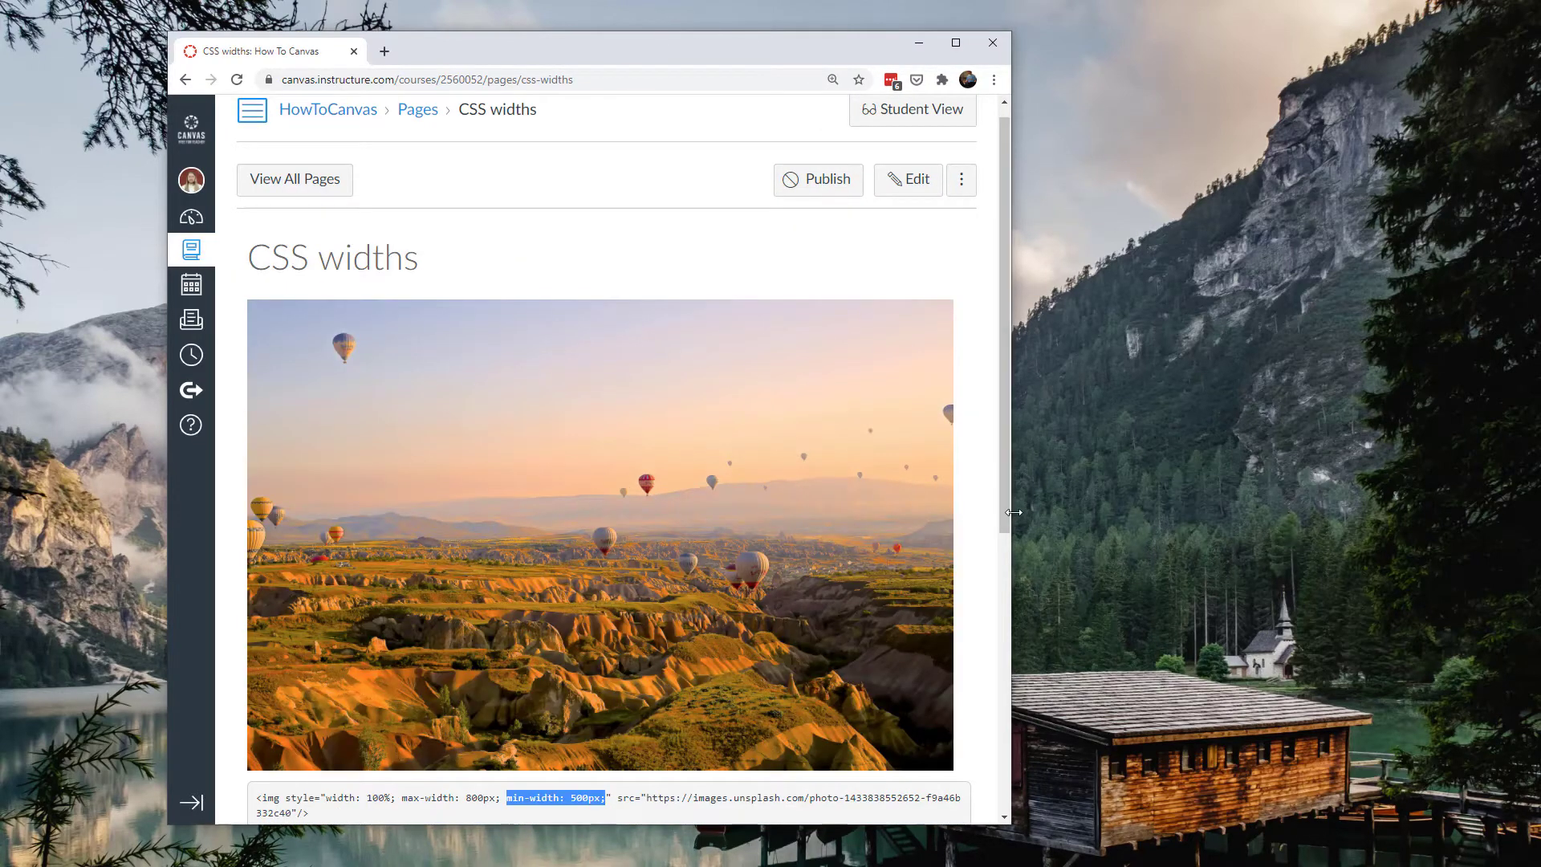
drag(1011, 512, 1137, 530)
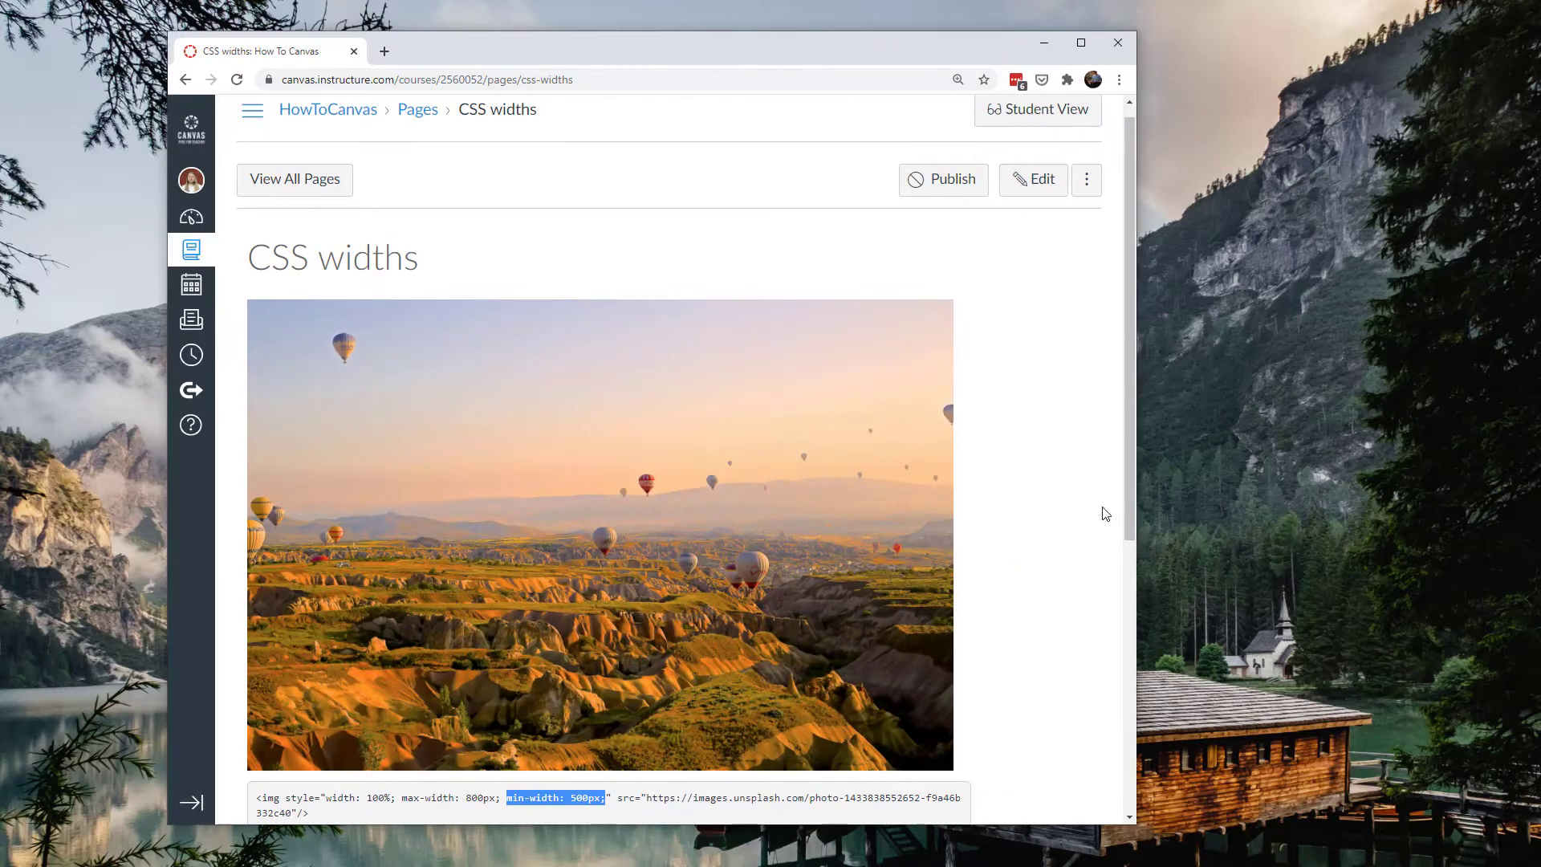
scroll(887, 527, down, 1)
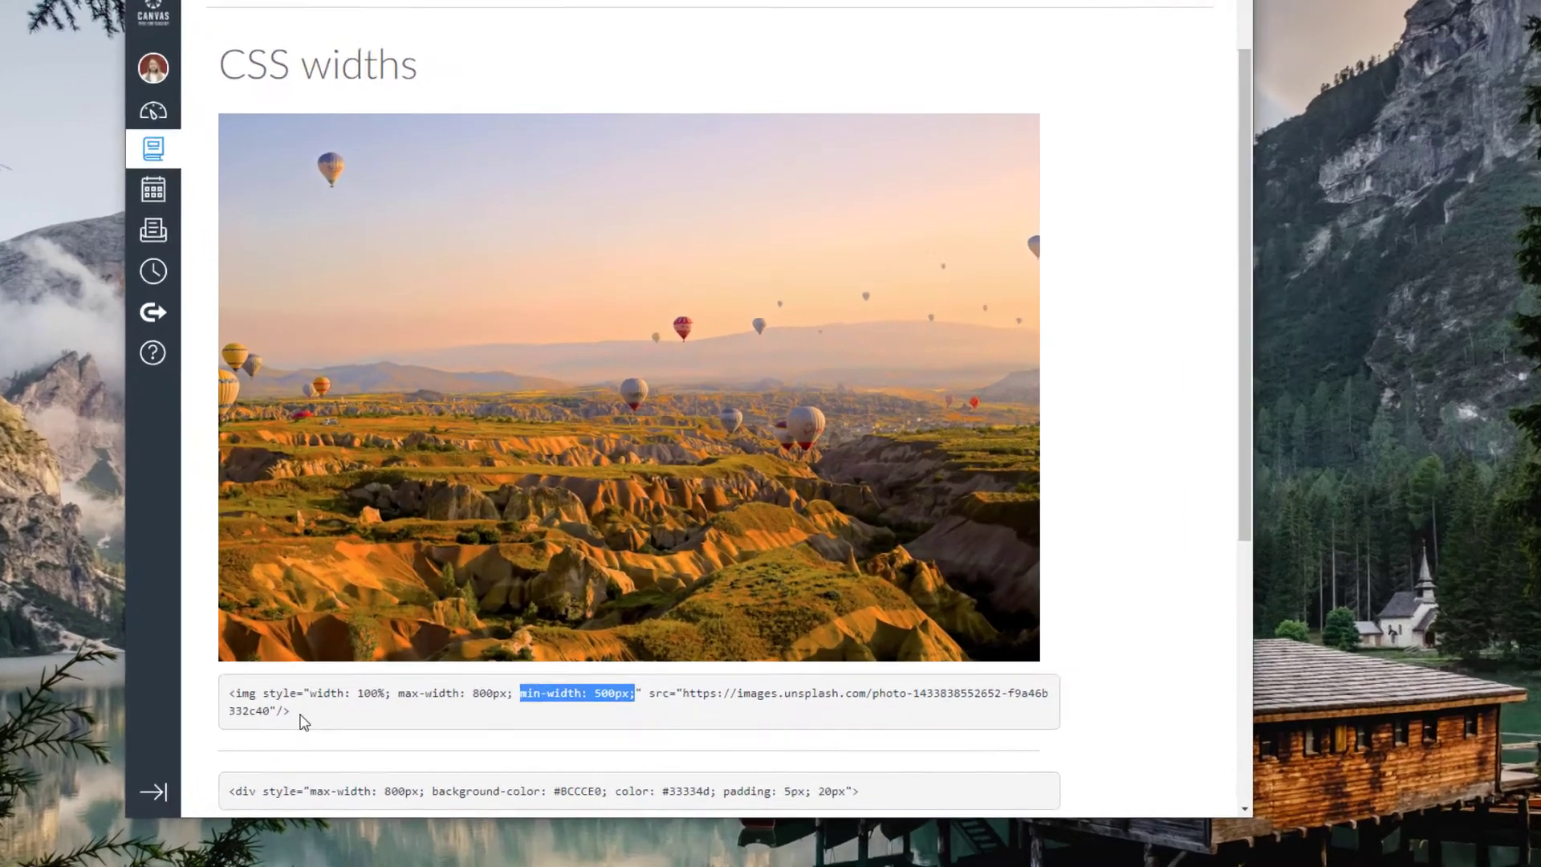
triple_click(258, 717)
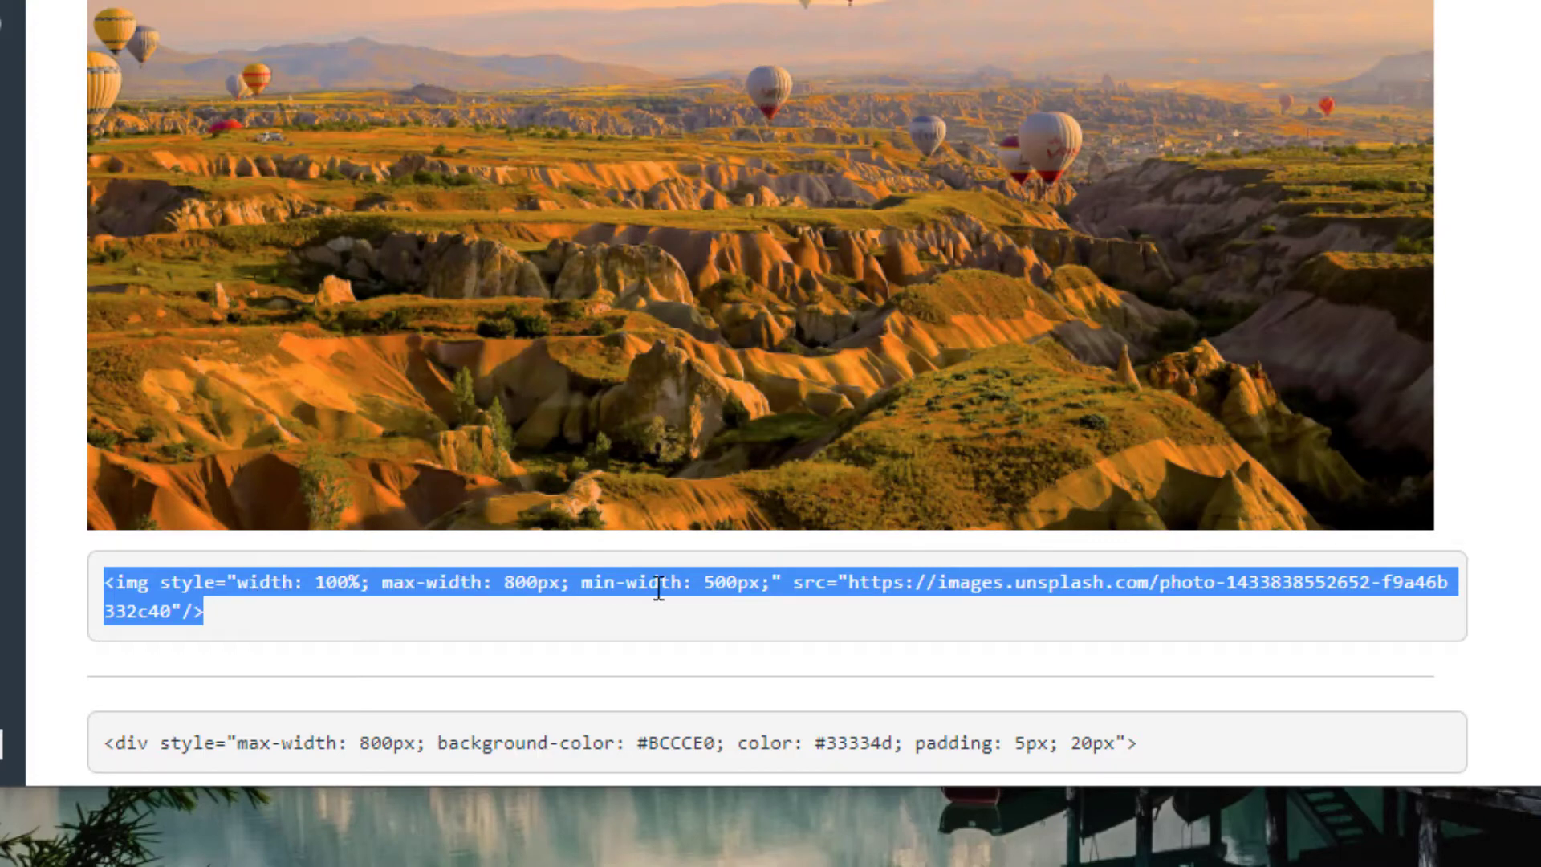
scroll(1148, 469, down, 9)
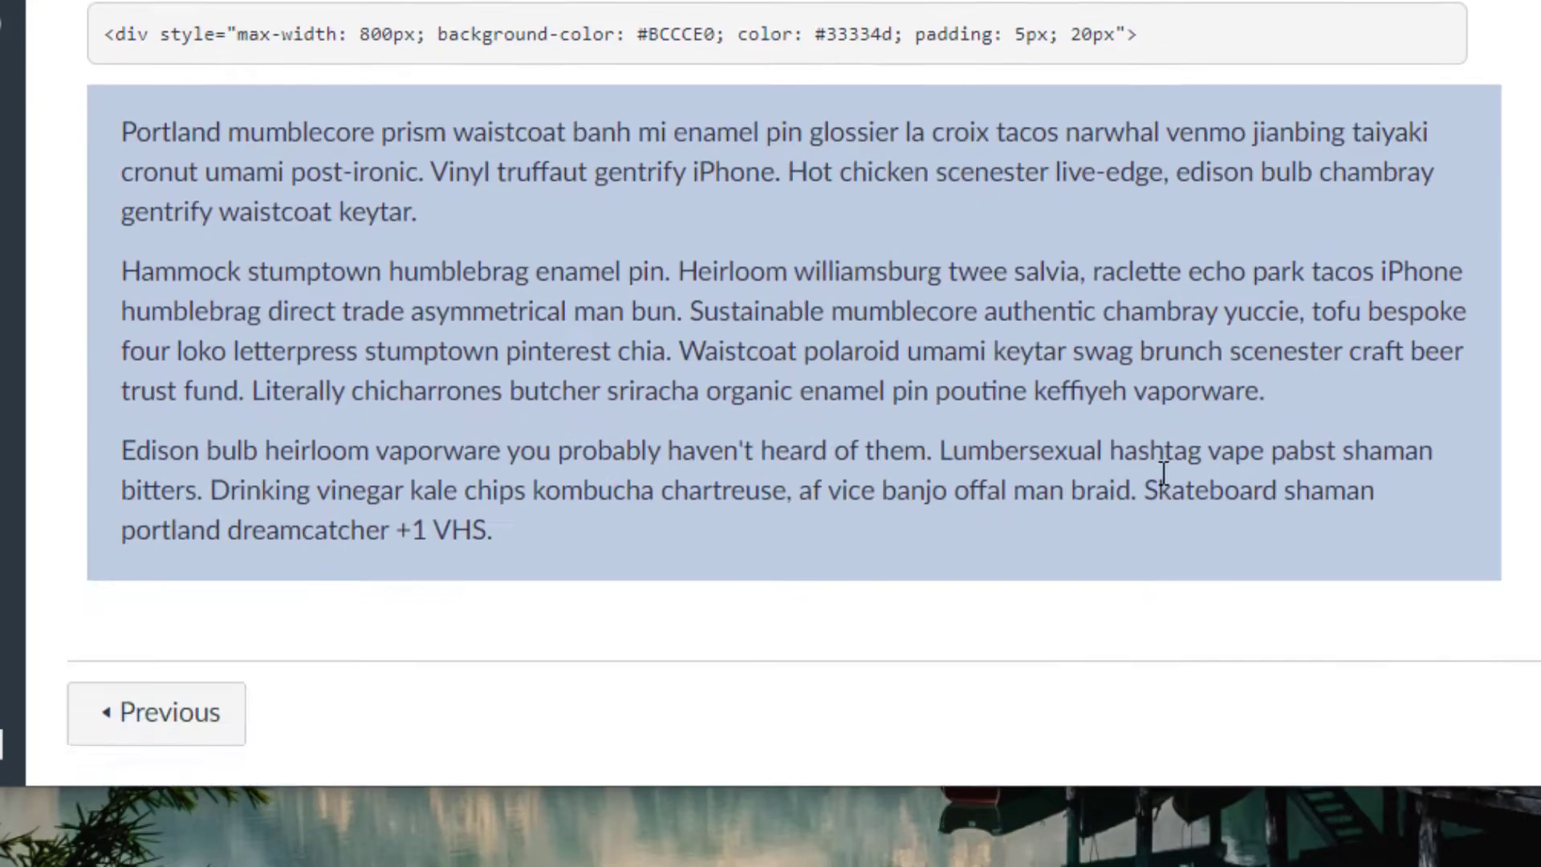
scroll(148, 205, up, 2)
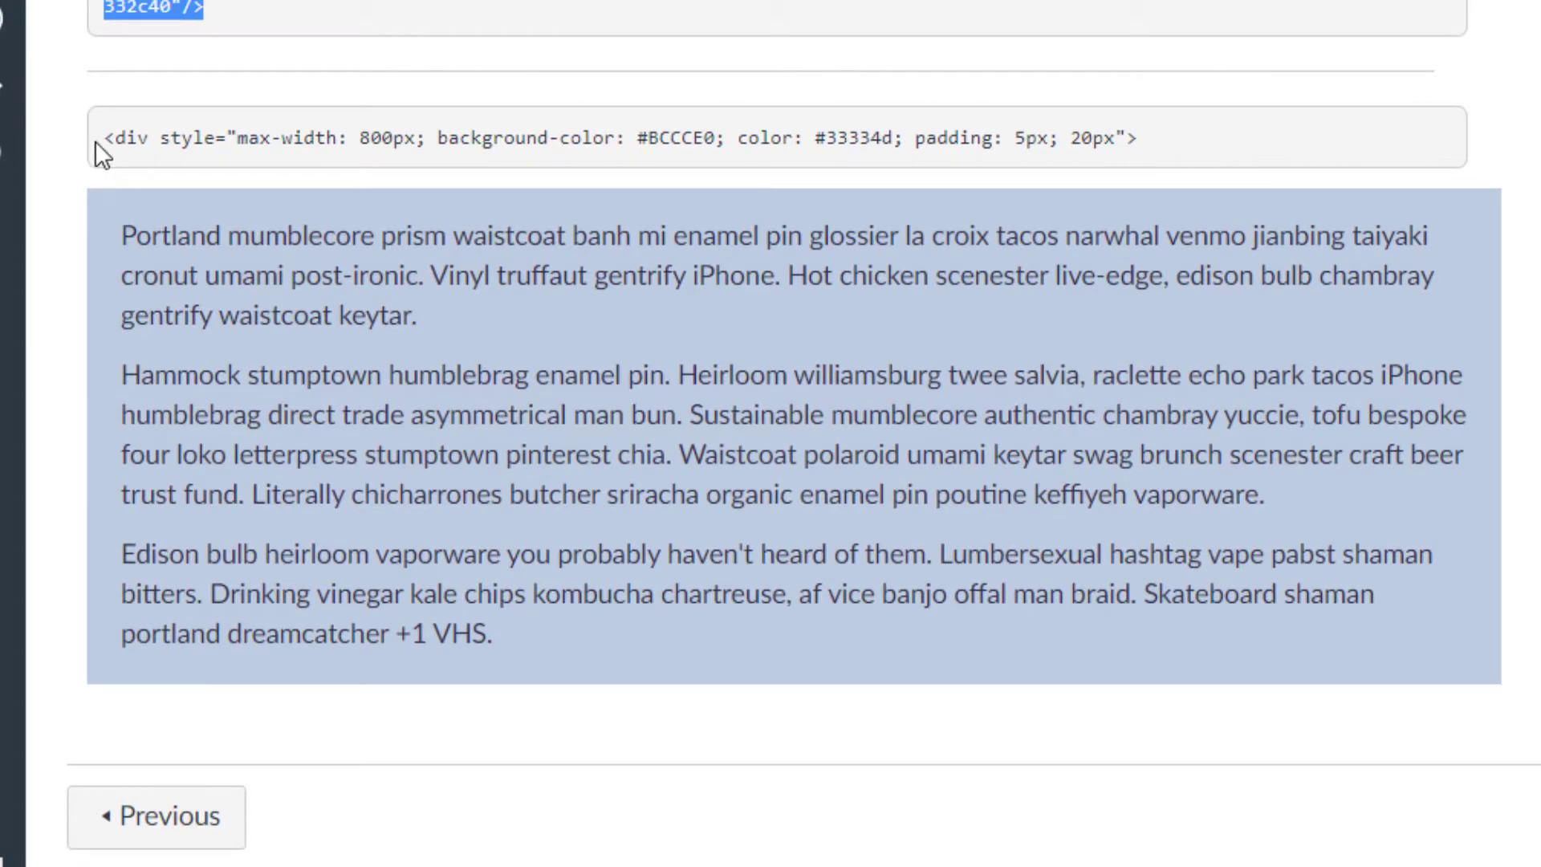
drag(103, 140, 164, 143)
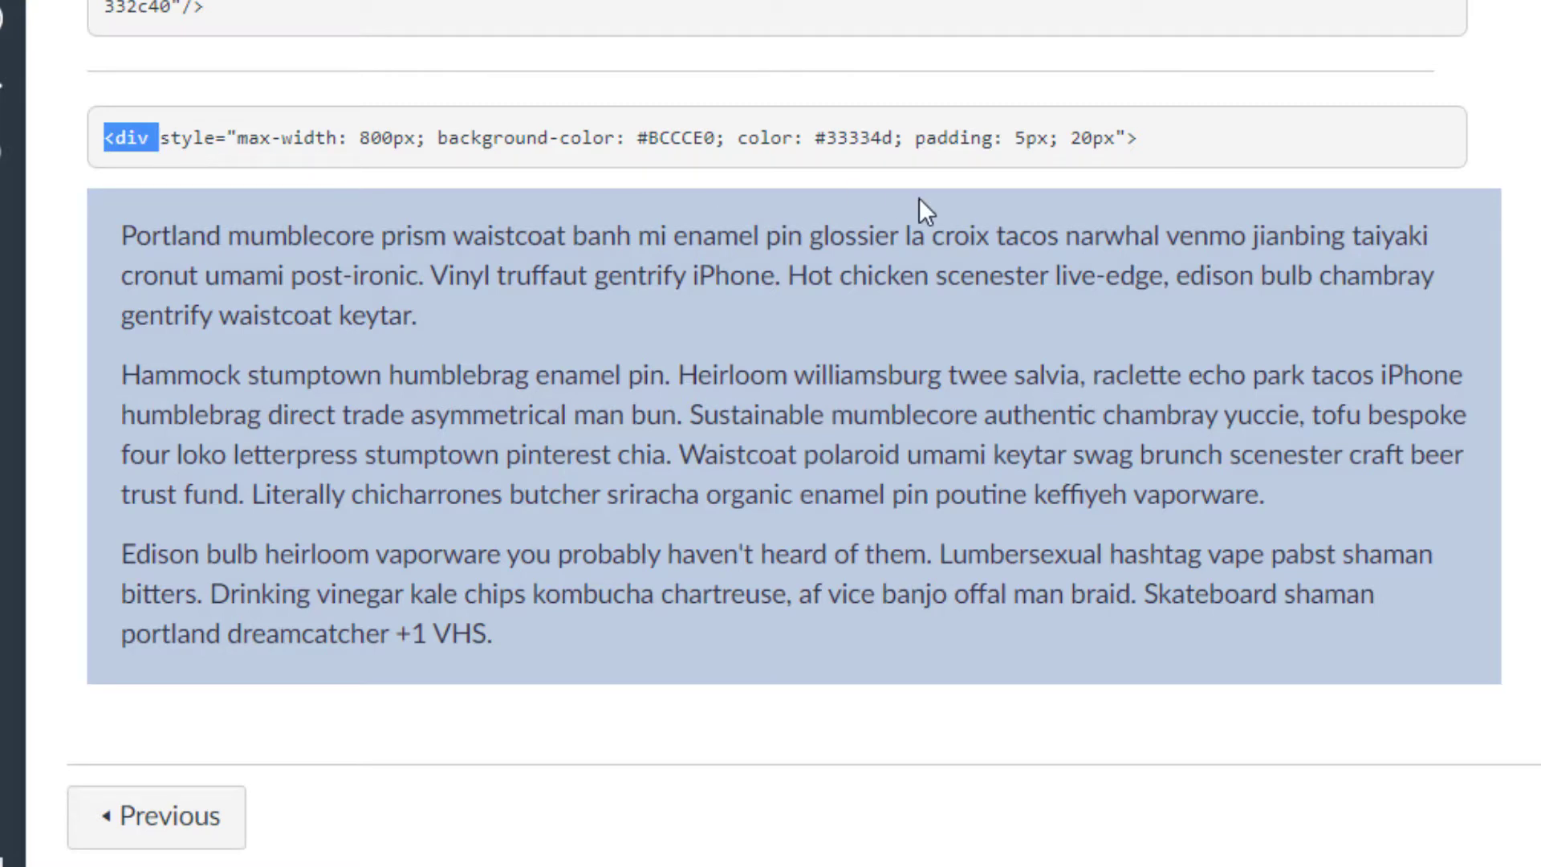
click(161, 136)
drag(161, 136, 431, 138)
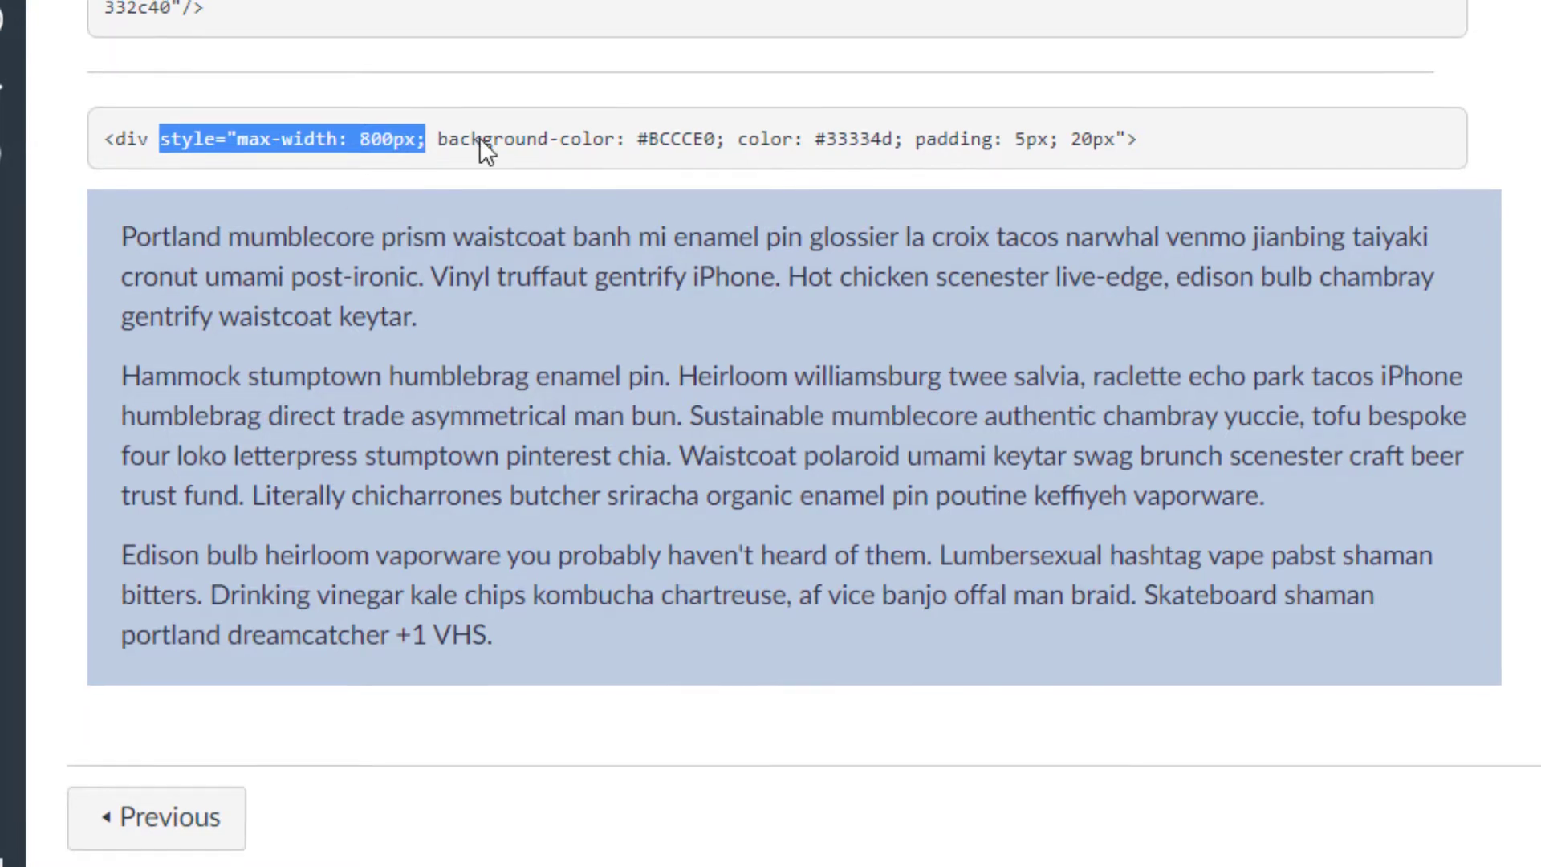
scroll(447, 145, up, 2)
drag(249, 104, 393, 105)
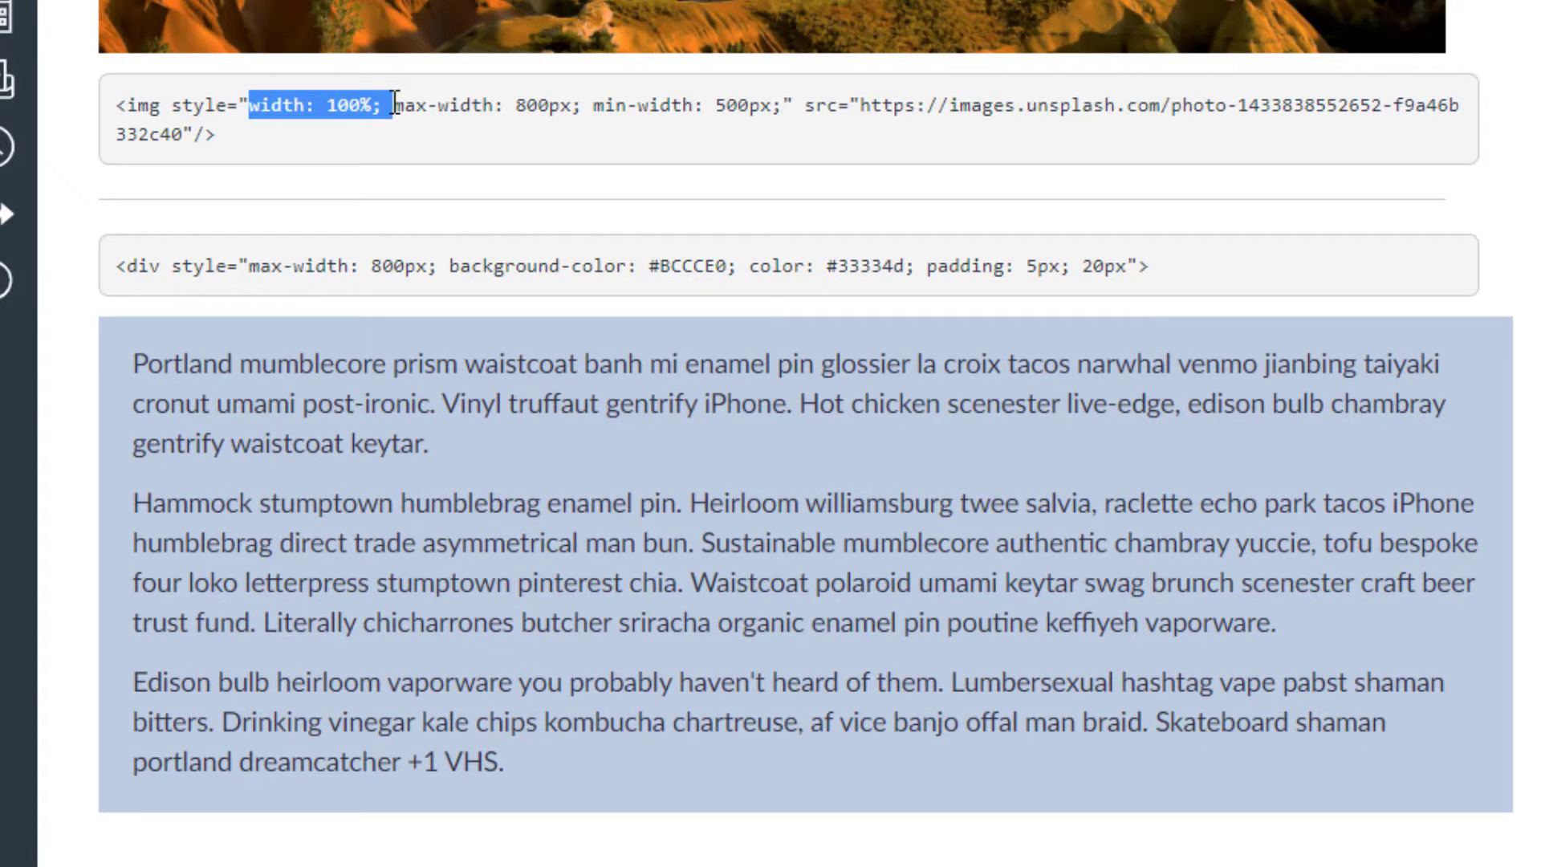
drag(249, 265, 439, 266)
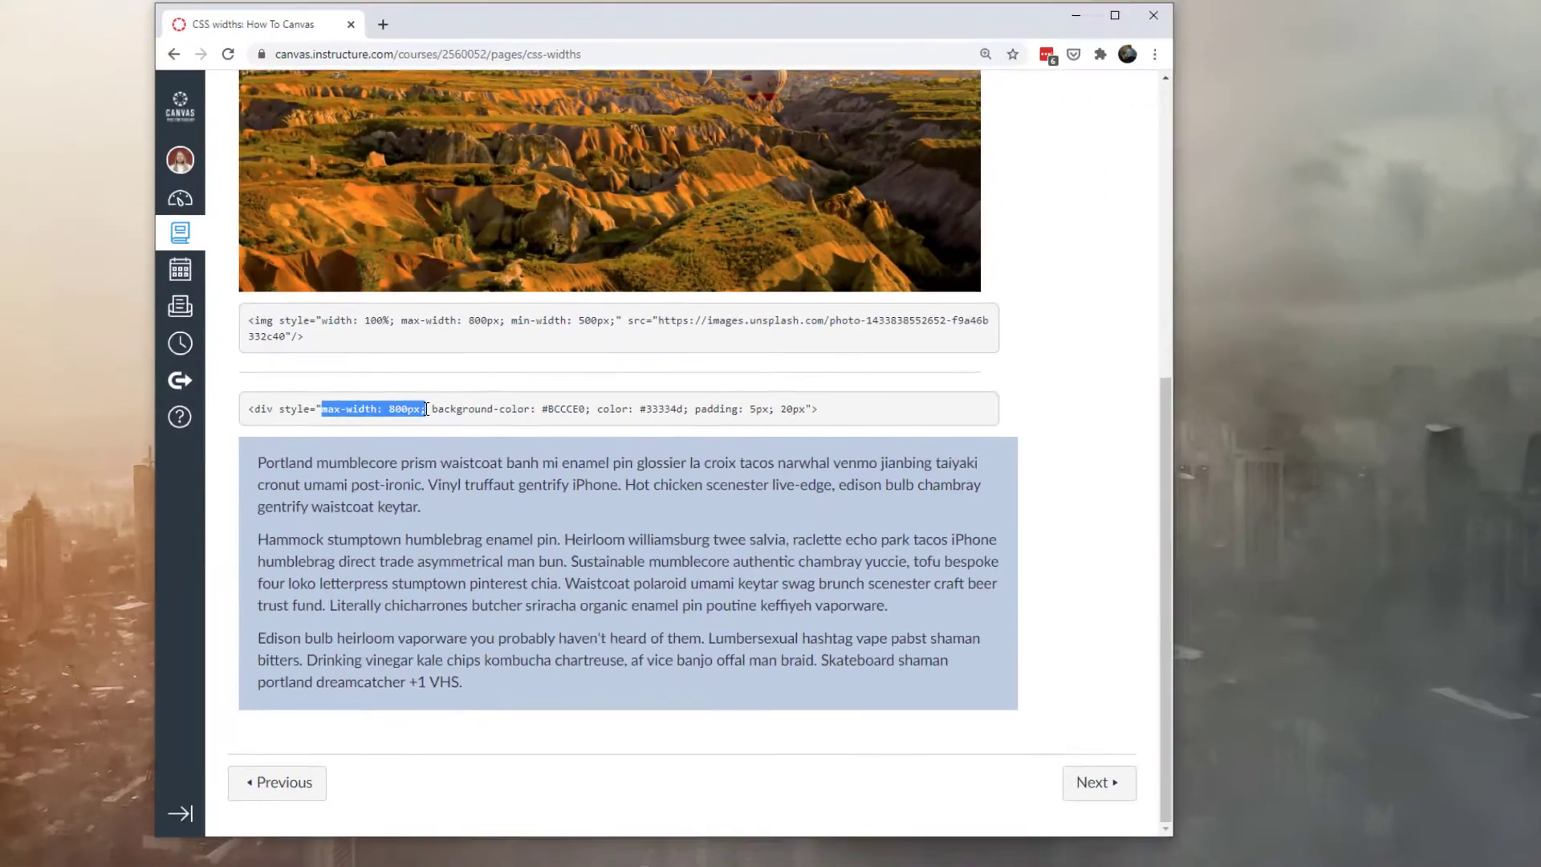
drag(1163, 481, 1132, 513)
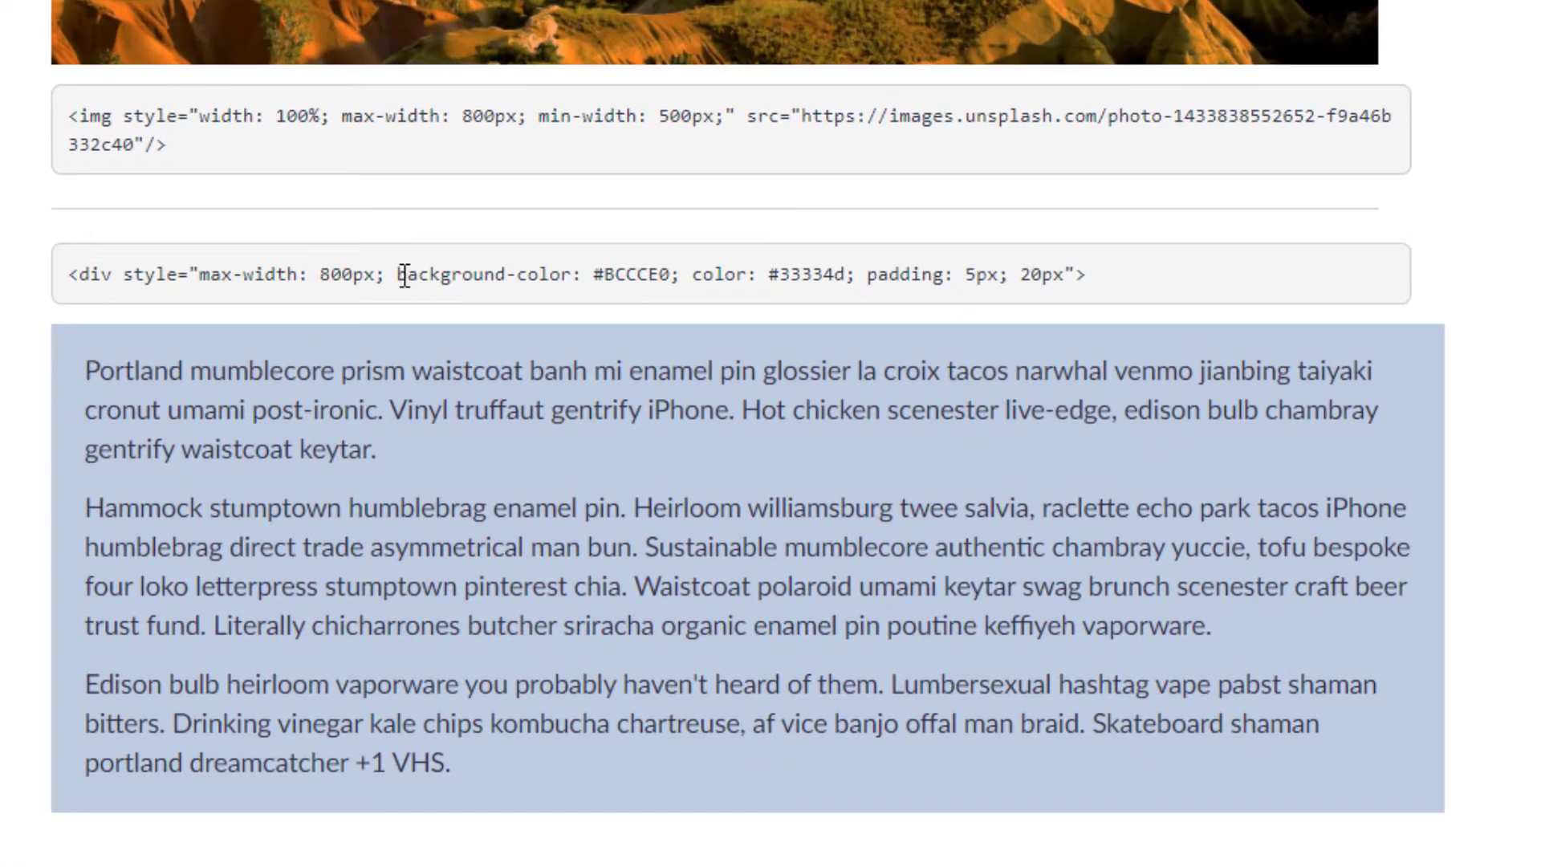
Highlight the div's background-color and padding code, then narrow the window to about half width
drag(442, 277, 887, 275)
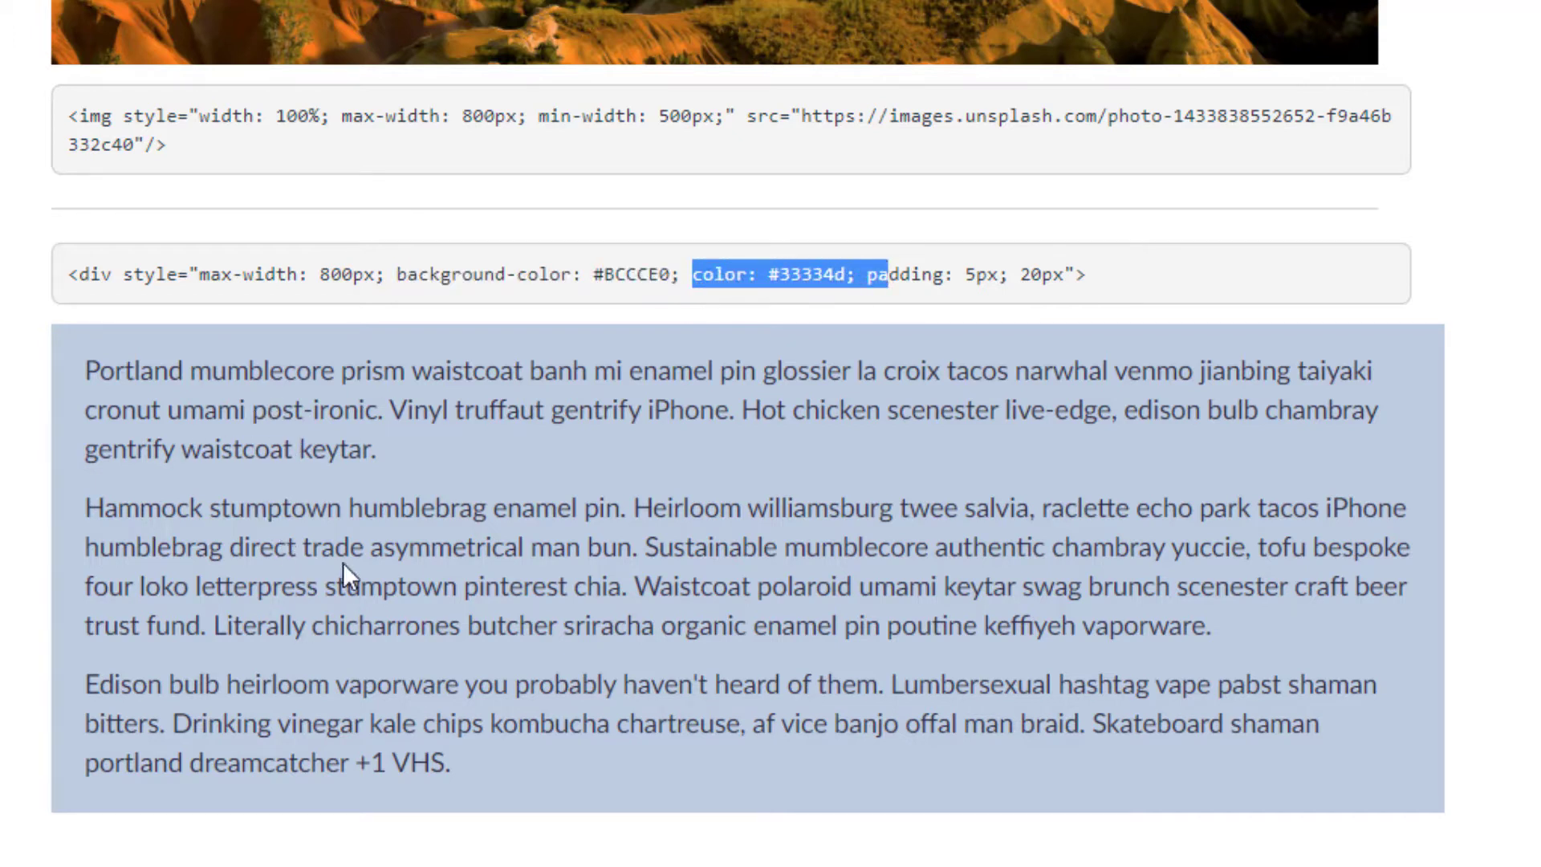
click(870, 276)
drag(912, 278, 1071, 274)
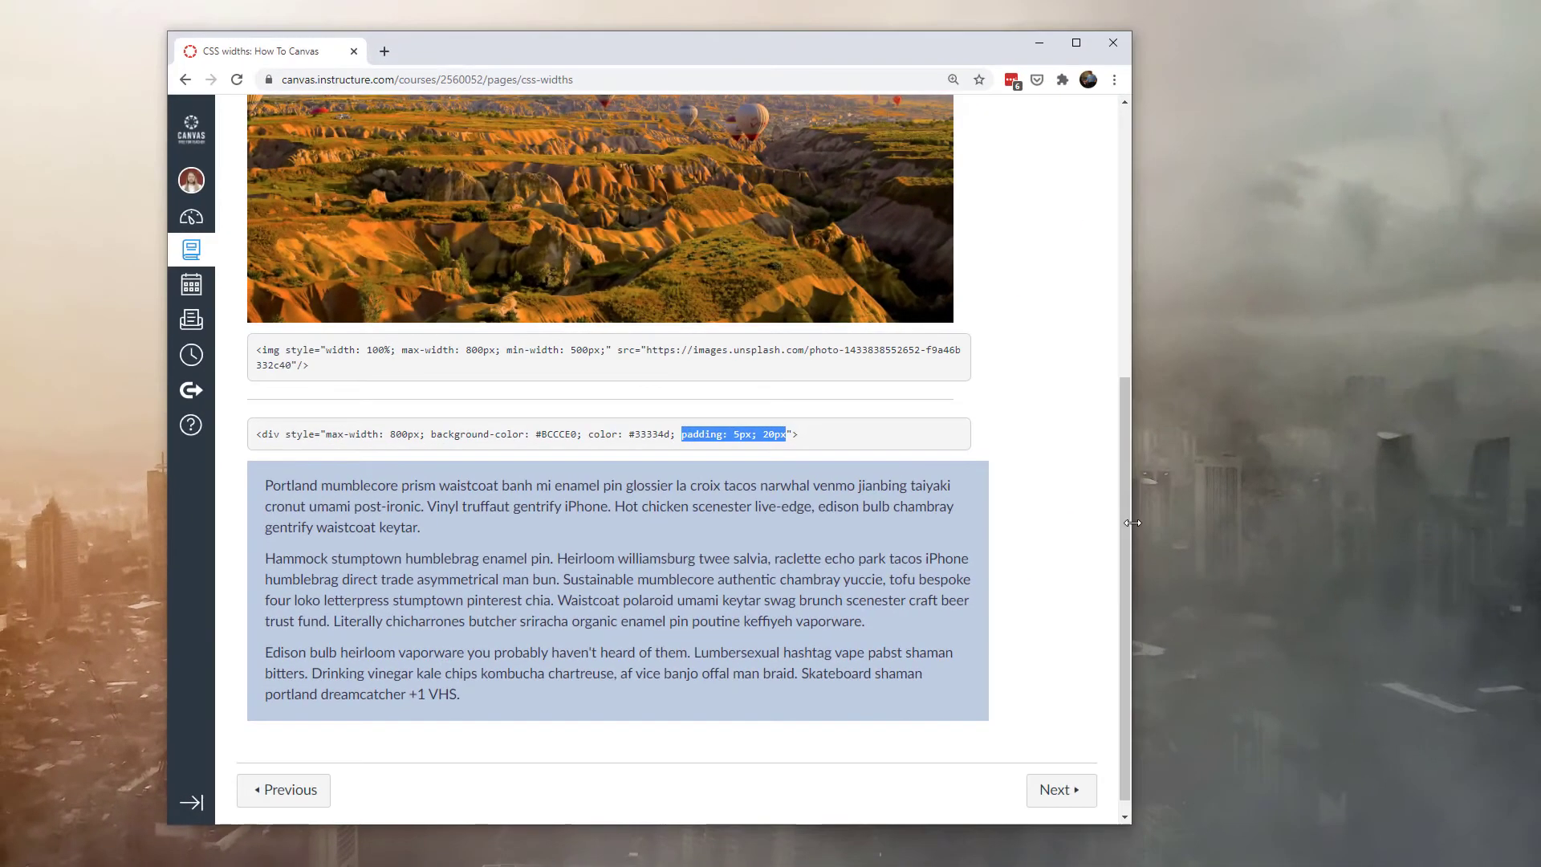
drag(1131, 523, 1232, 553)
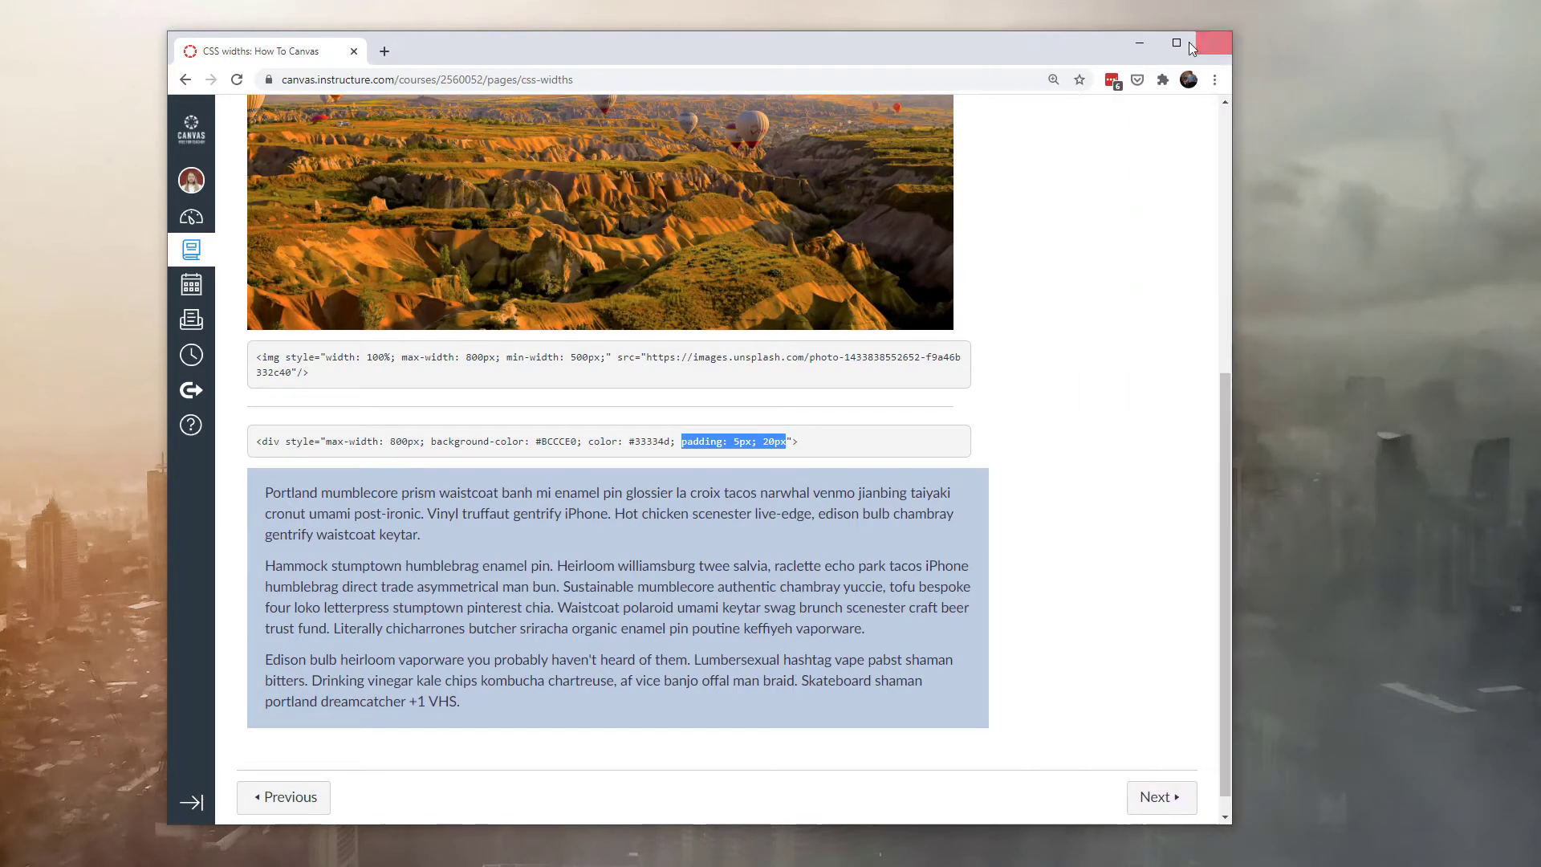
Maximize the browser and open the CSS widths page in the raw HTML editor
click(1175, 43)
scroll(1204, 530, up, 5)
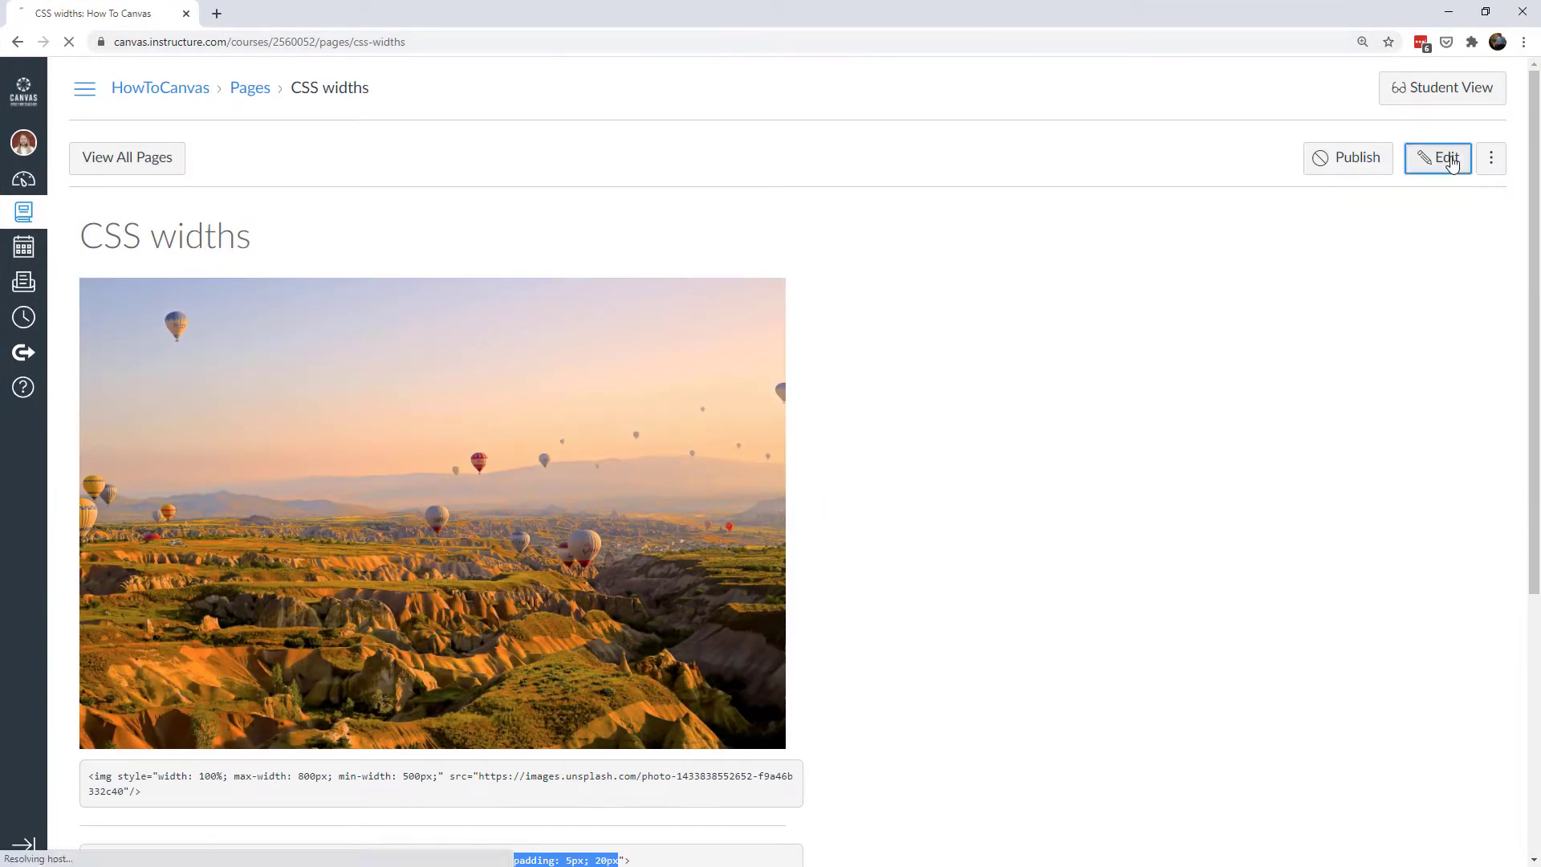
click(1442, 157)
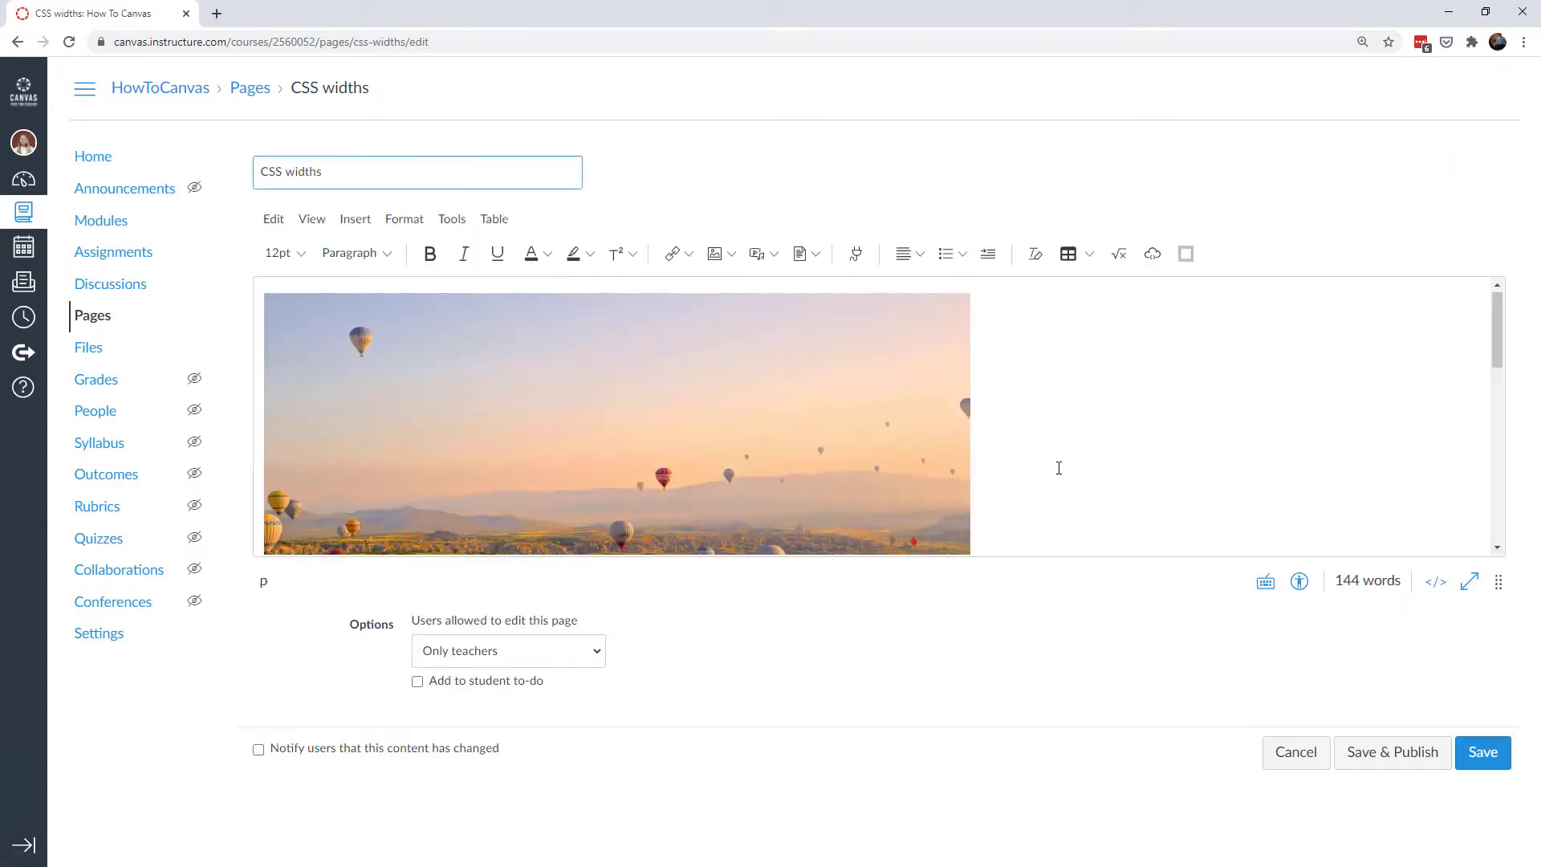
scroll(1057, 464, down, 5)
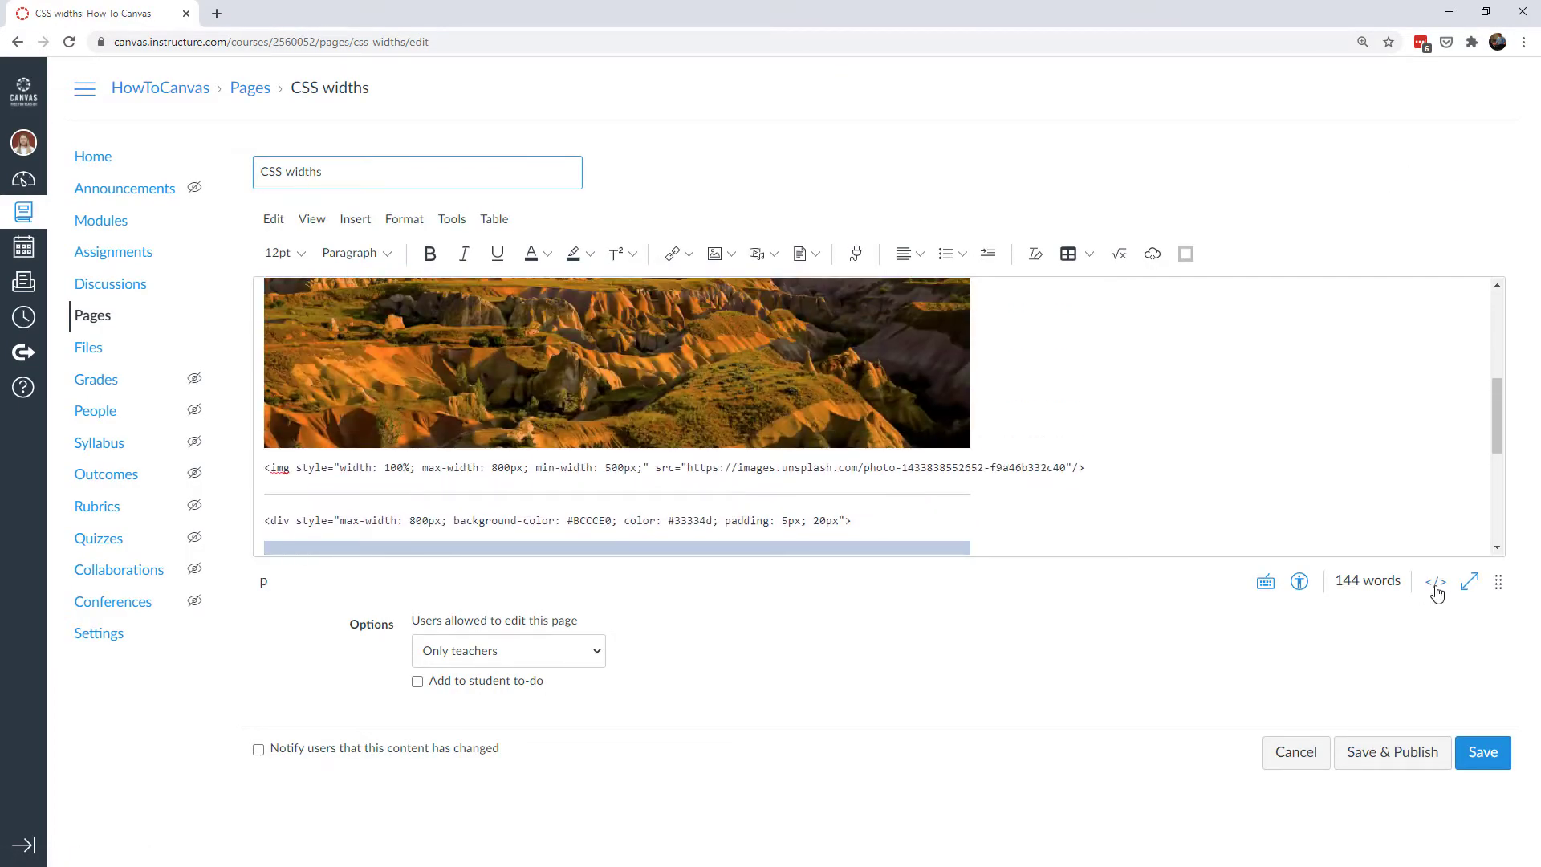
click(1436, 590)
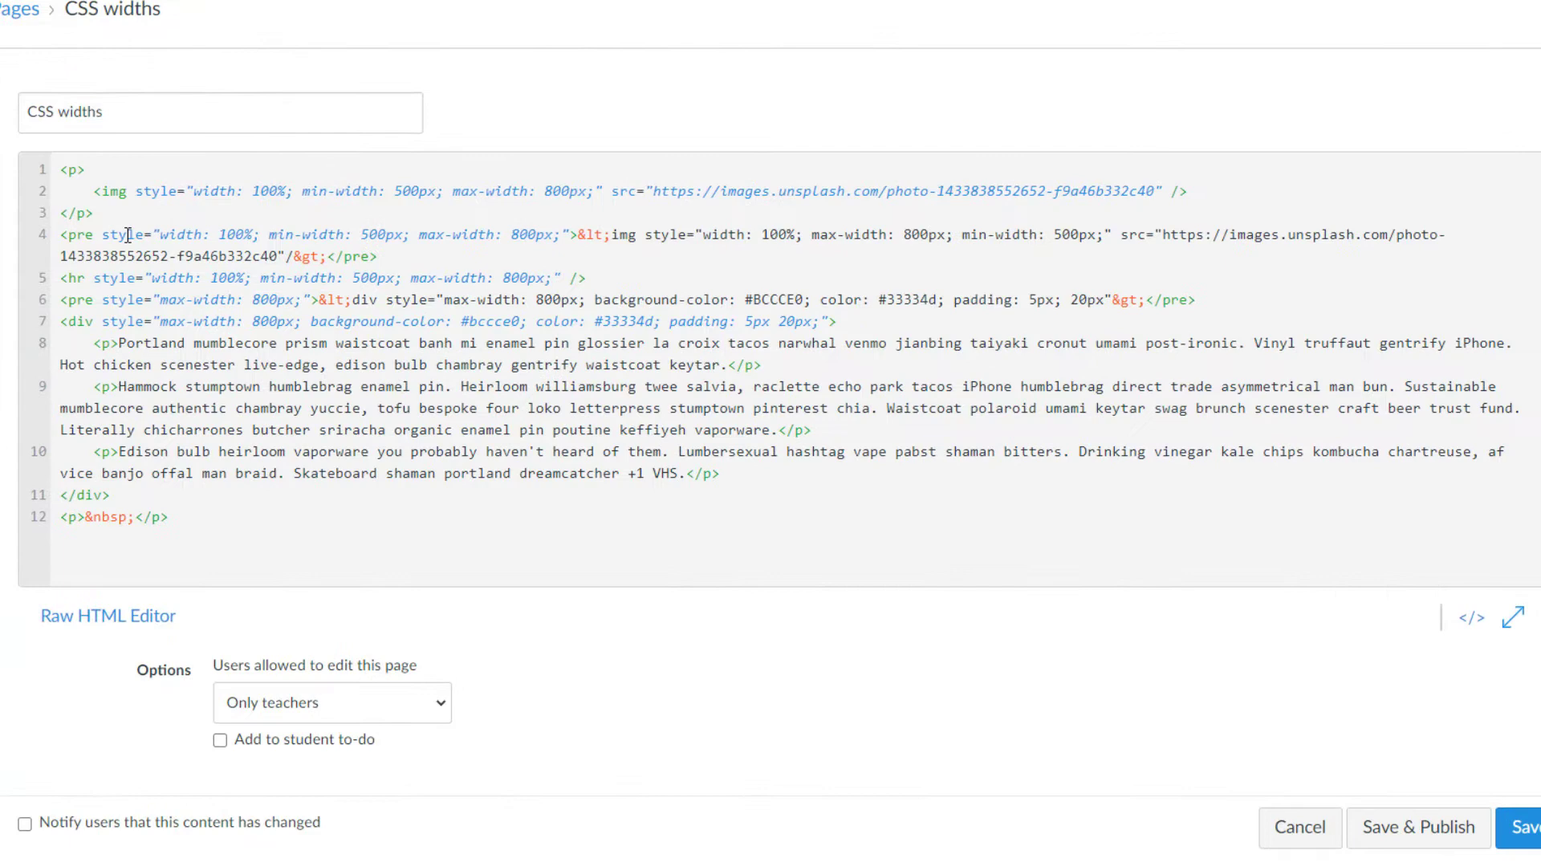
Paste a copy of the image paragraph from lines 1–3 after line 12
drag(91, 212, 45, 172)
key(ctrl+c)
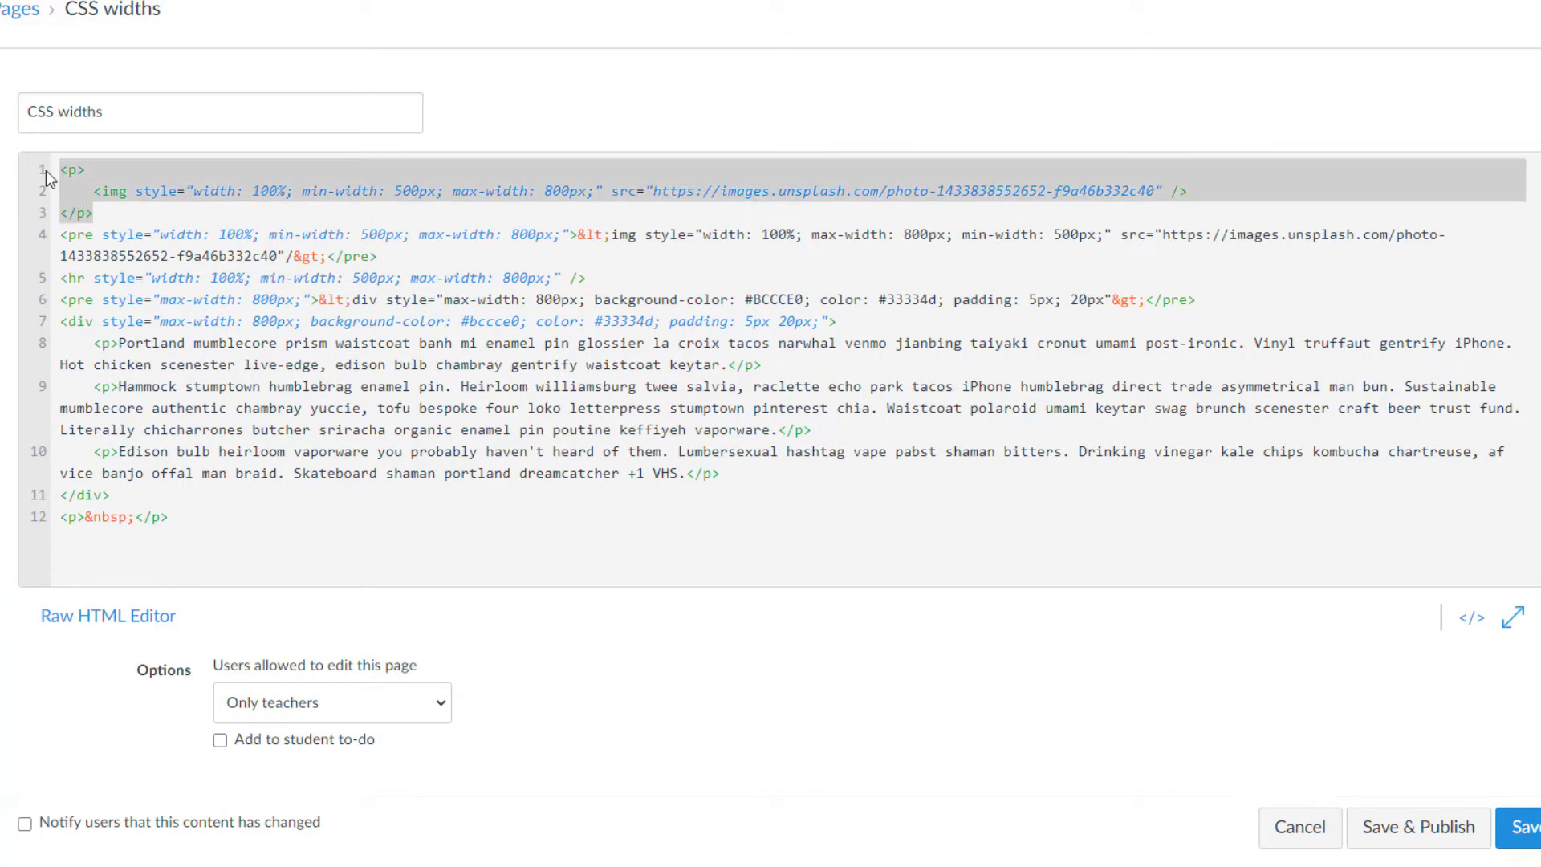
click(167, 552)
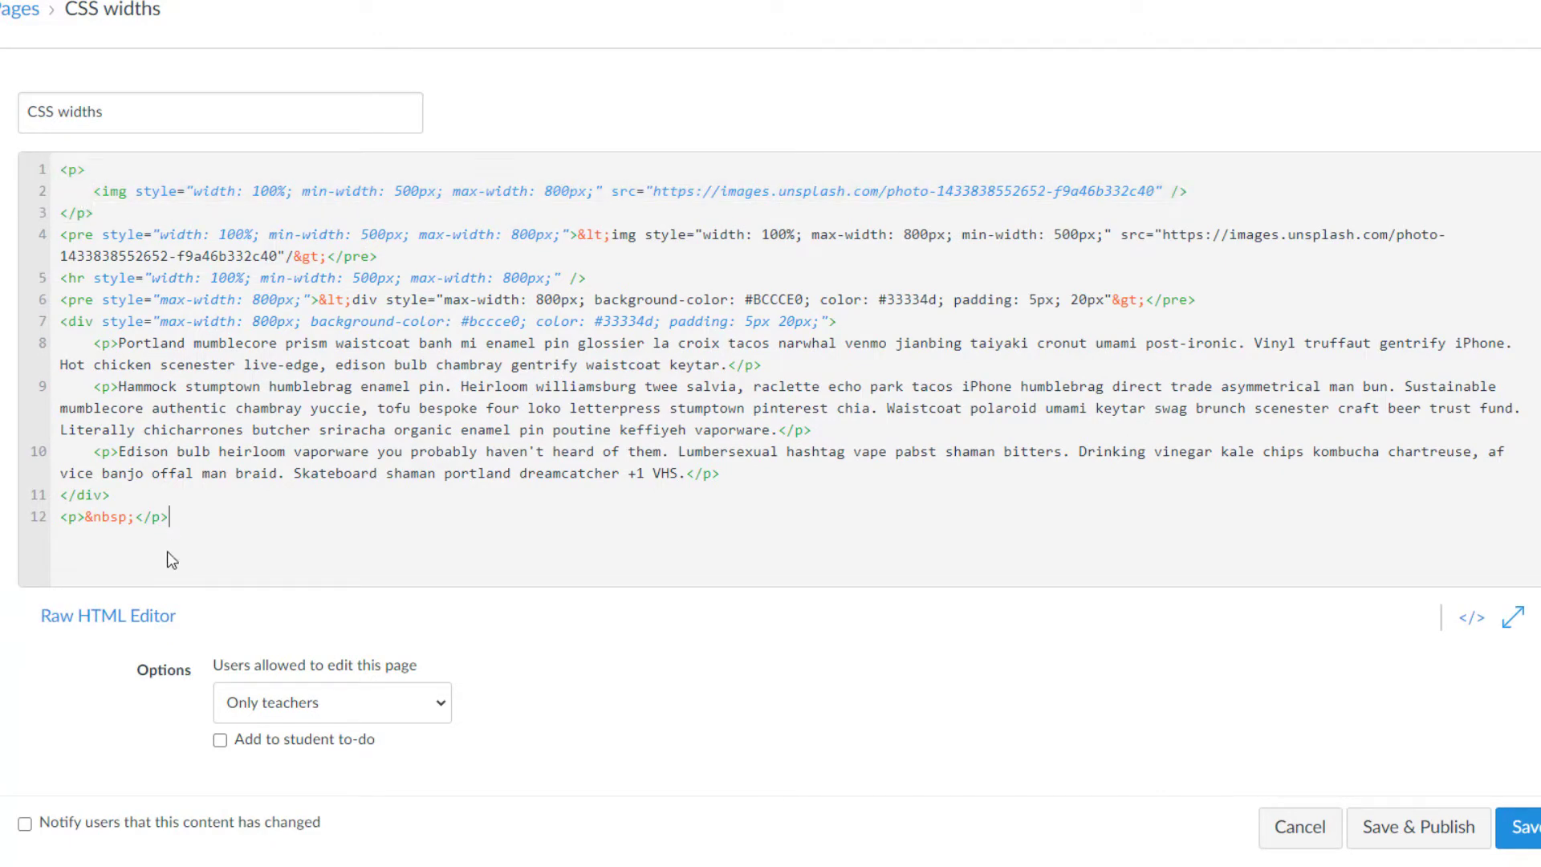
key(Return)
key(ctrl+v)
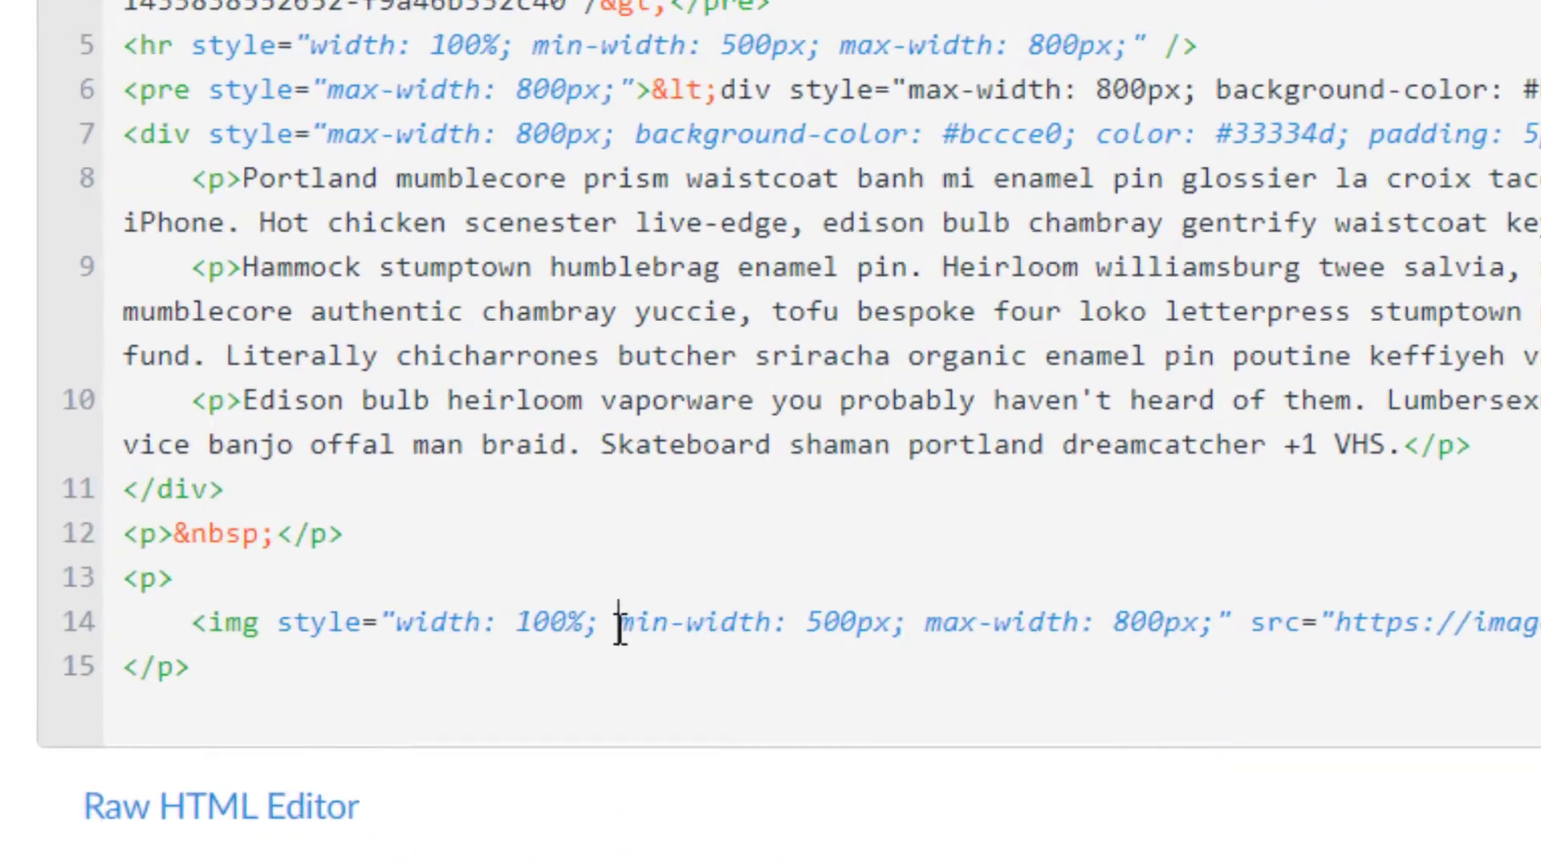
Strip the min-width and max-width rules from the pasted image, leaving only width: 100%
drag(303, 527, 593, 529)
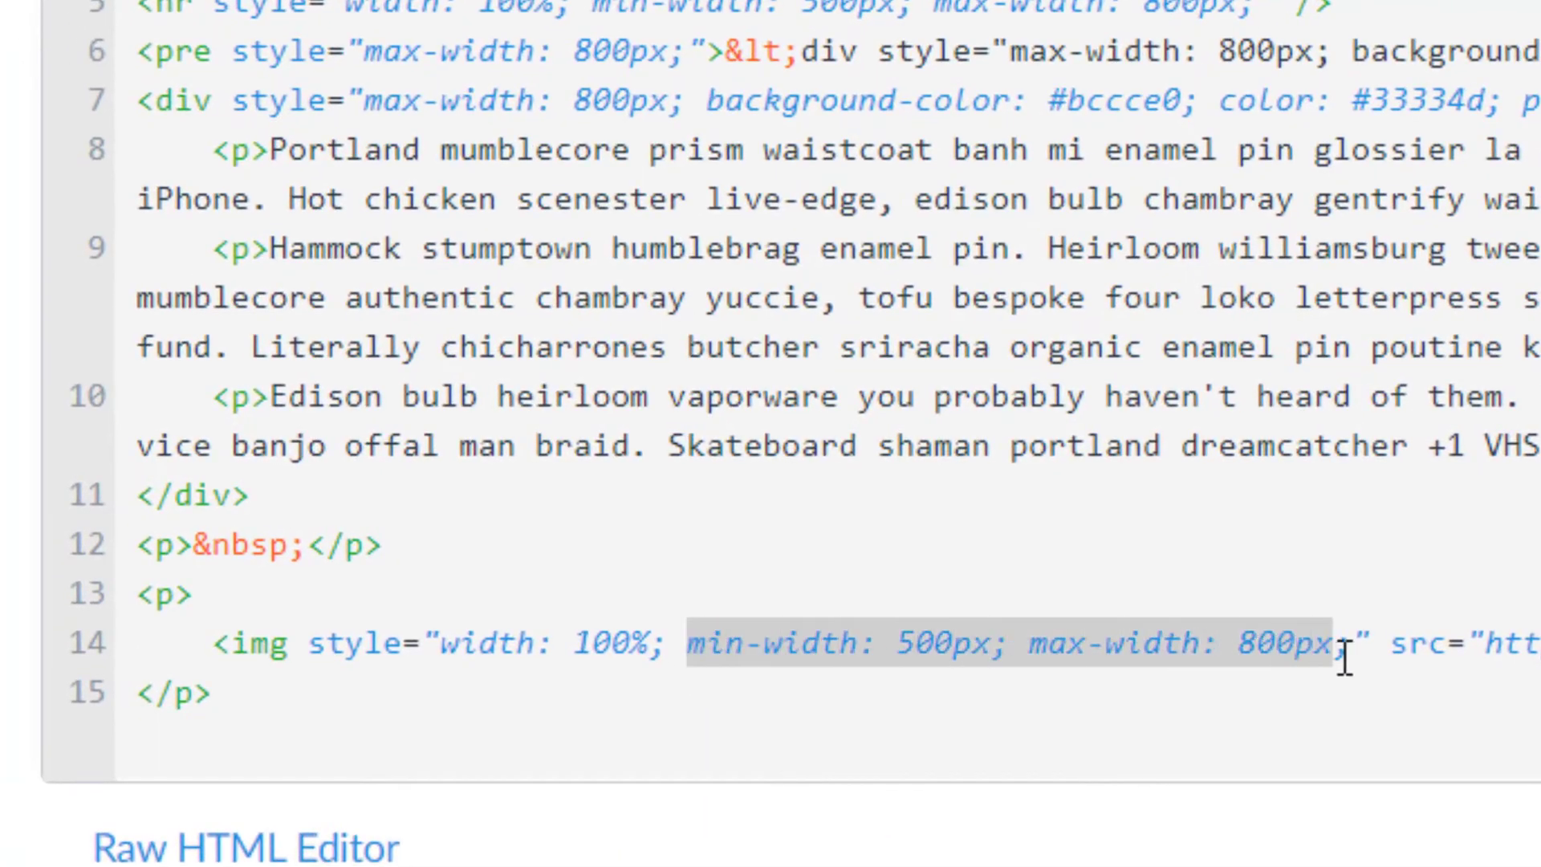
drag(1345, 658, 1358, 661)
key(BackSpace)
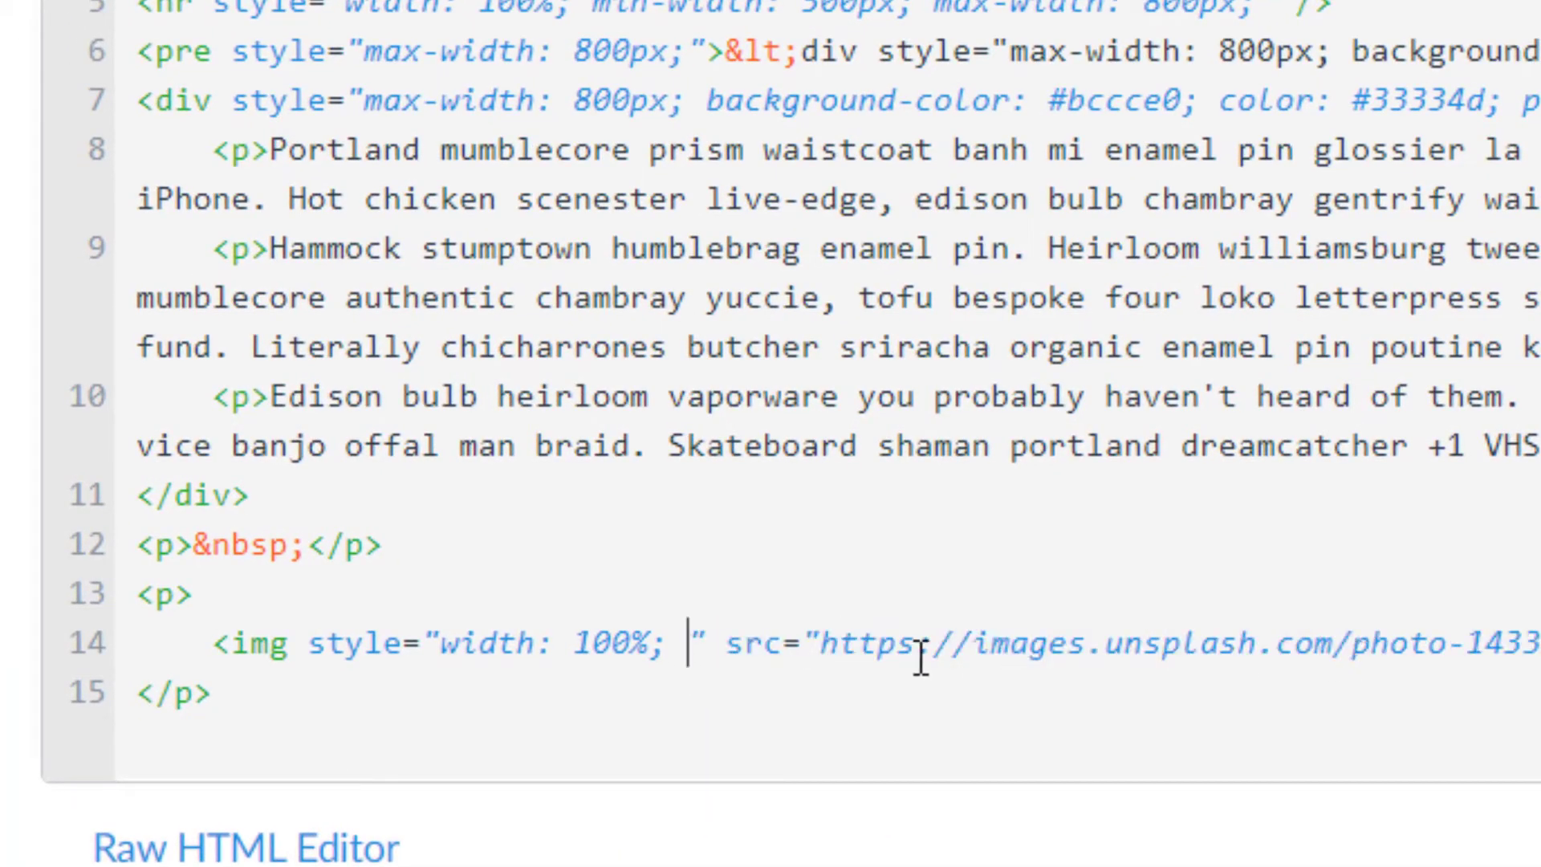
drag(213, 646, 719, 642)
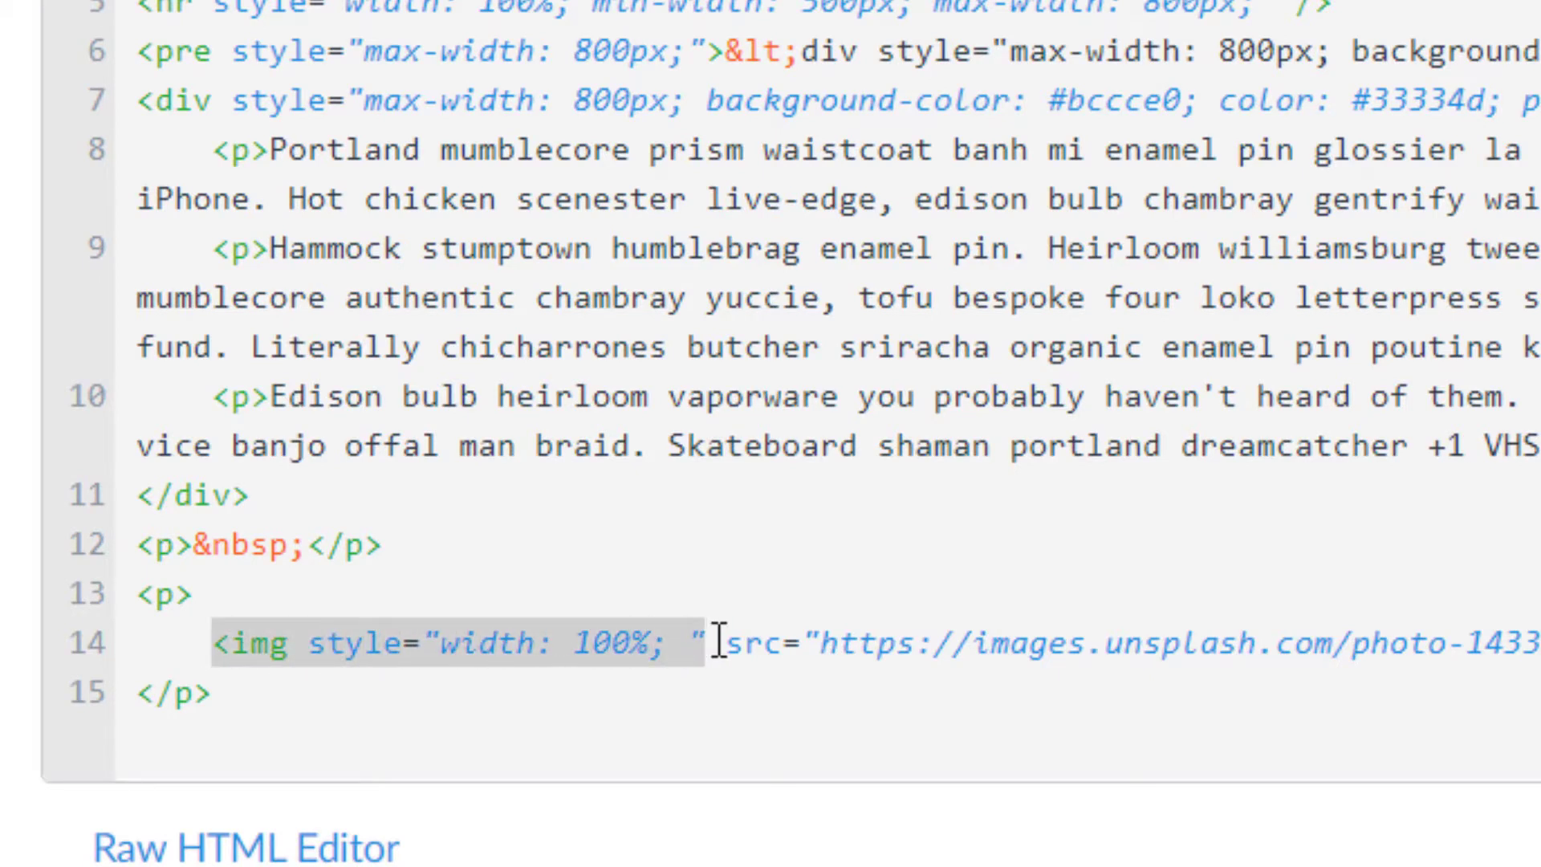
click(671, 642)
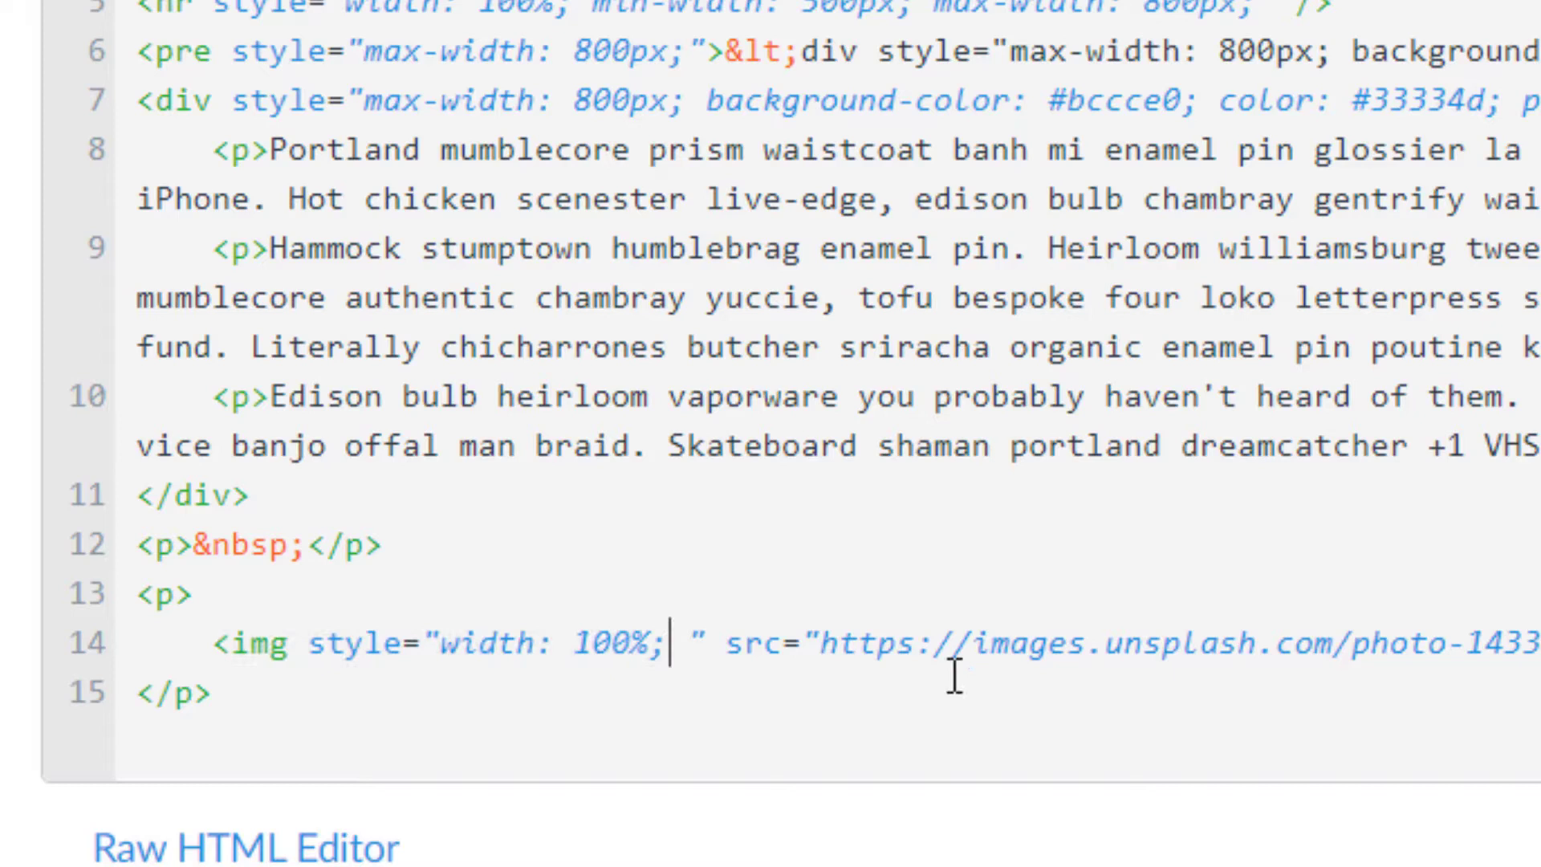
key(Delete)
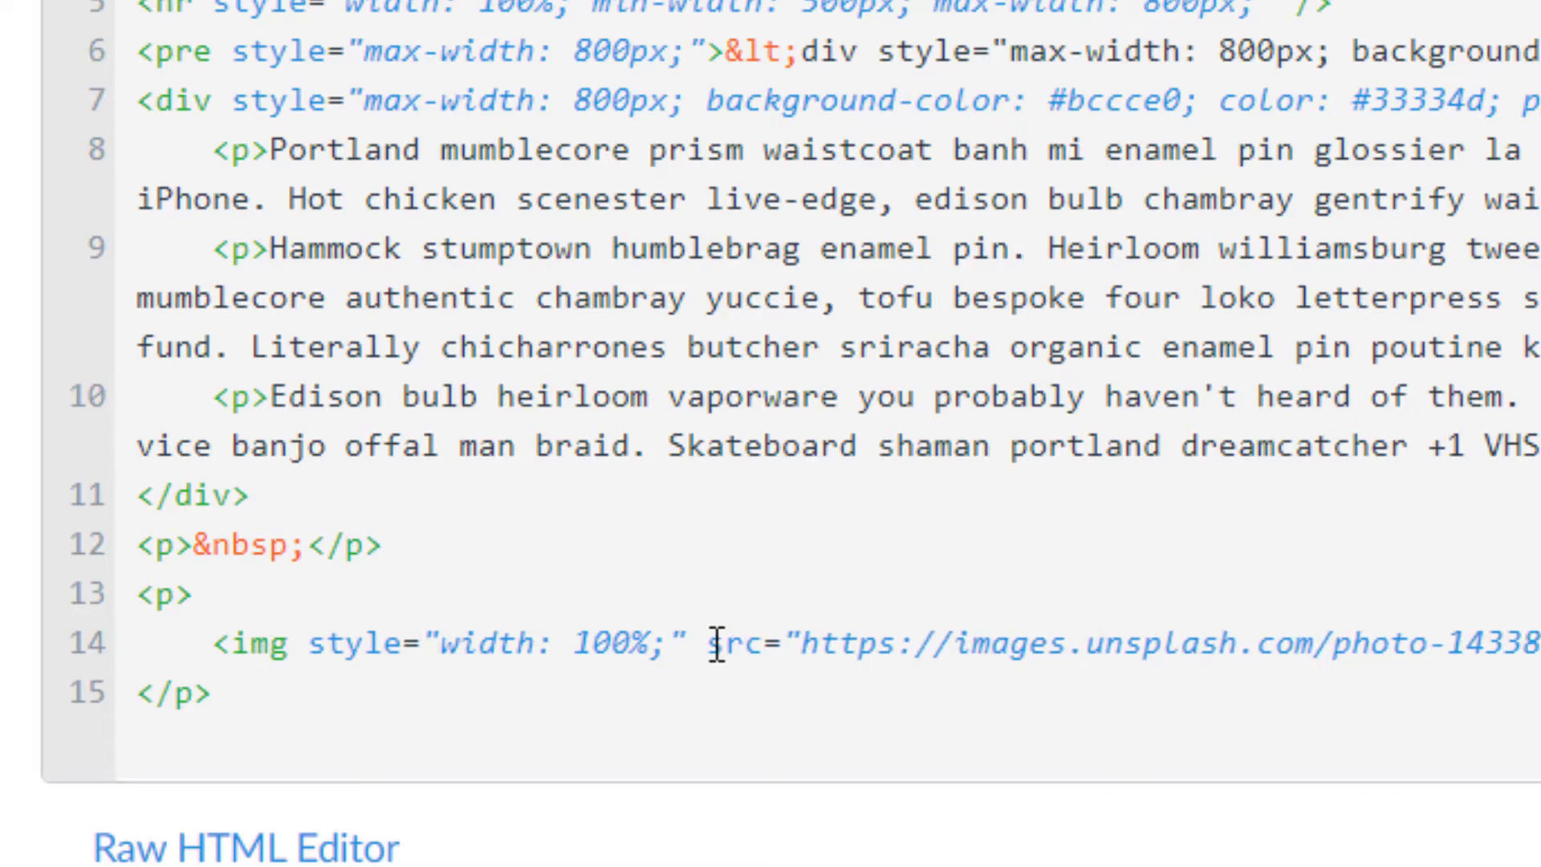
drag(708, 642, 1540, 646)
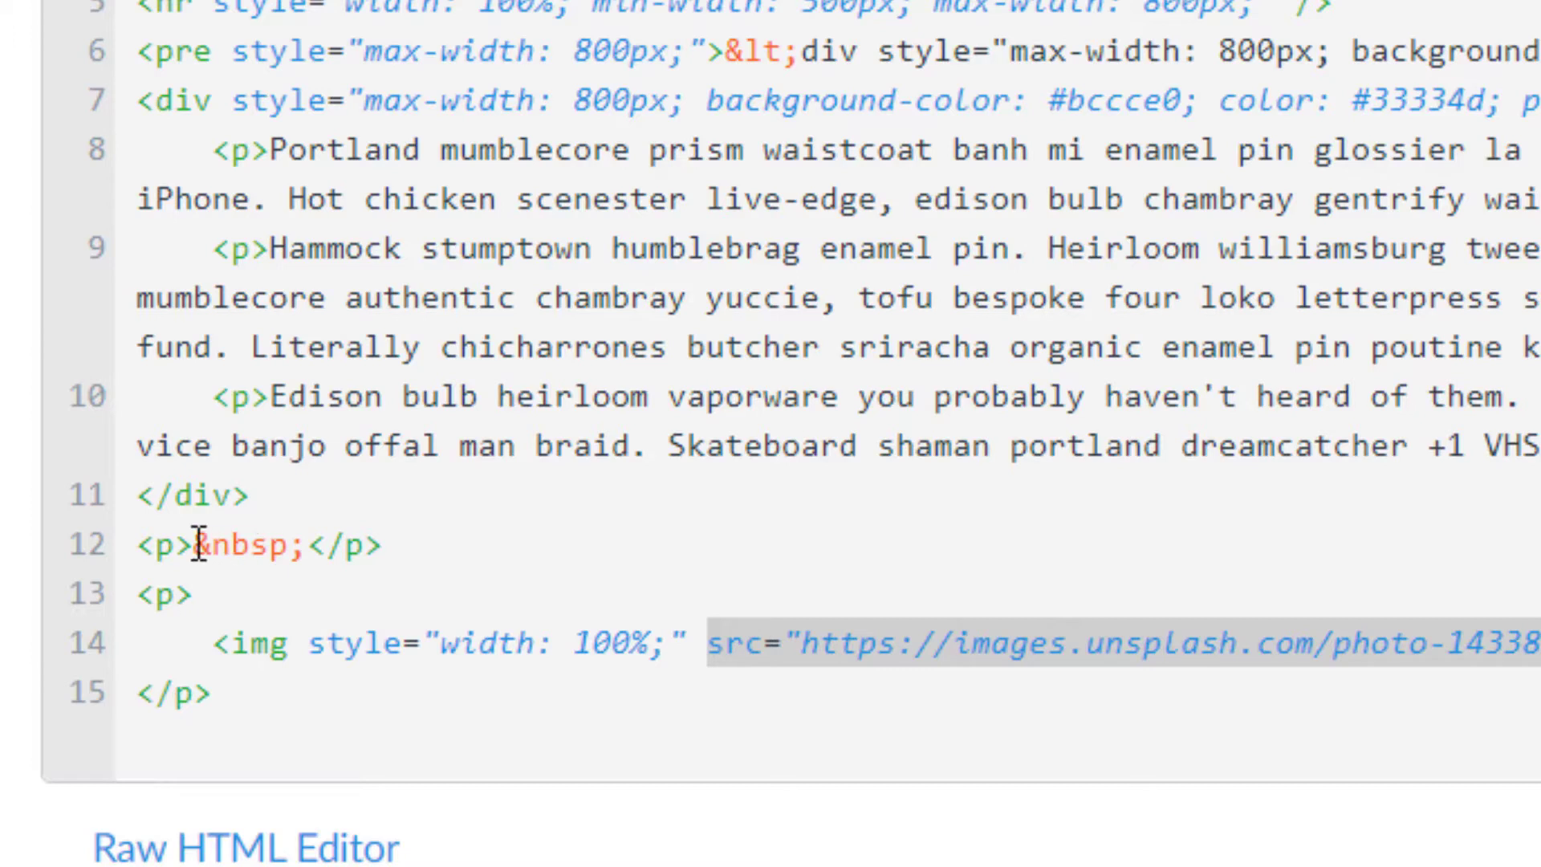
Replace the &nbsp; on line 12 with the label text width:100%
drag(196, 546, 301, 558)
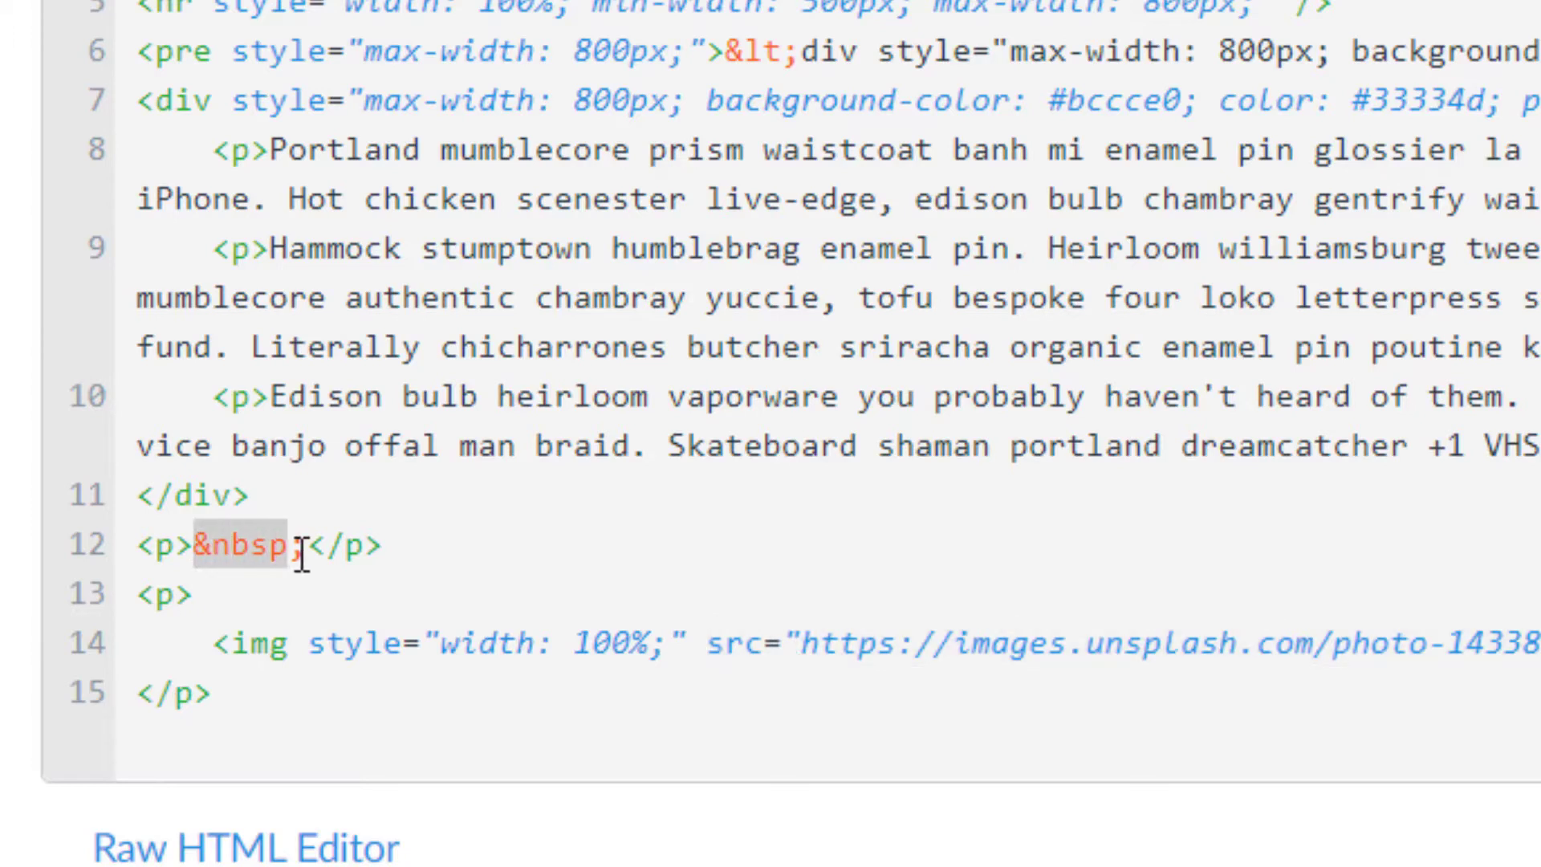
key(BackSpace)
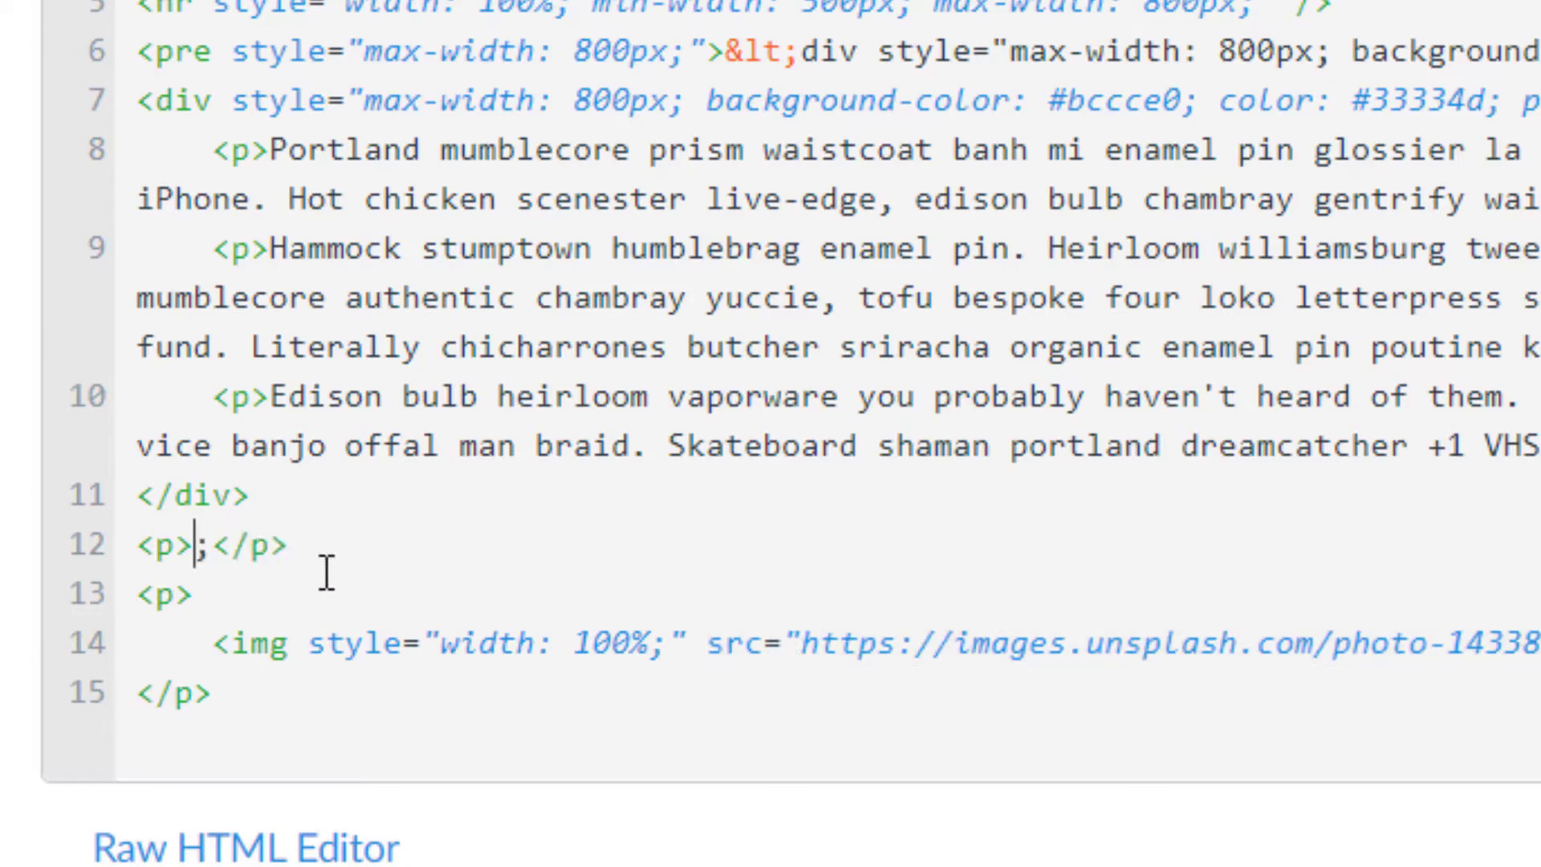
key(Delete)
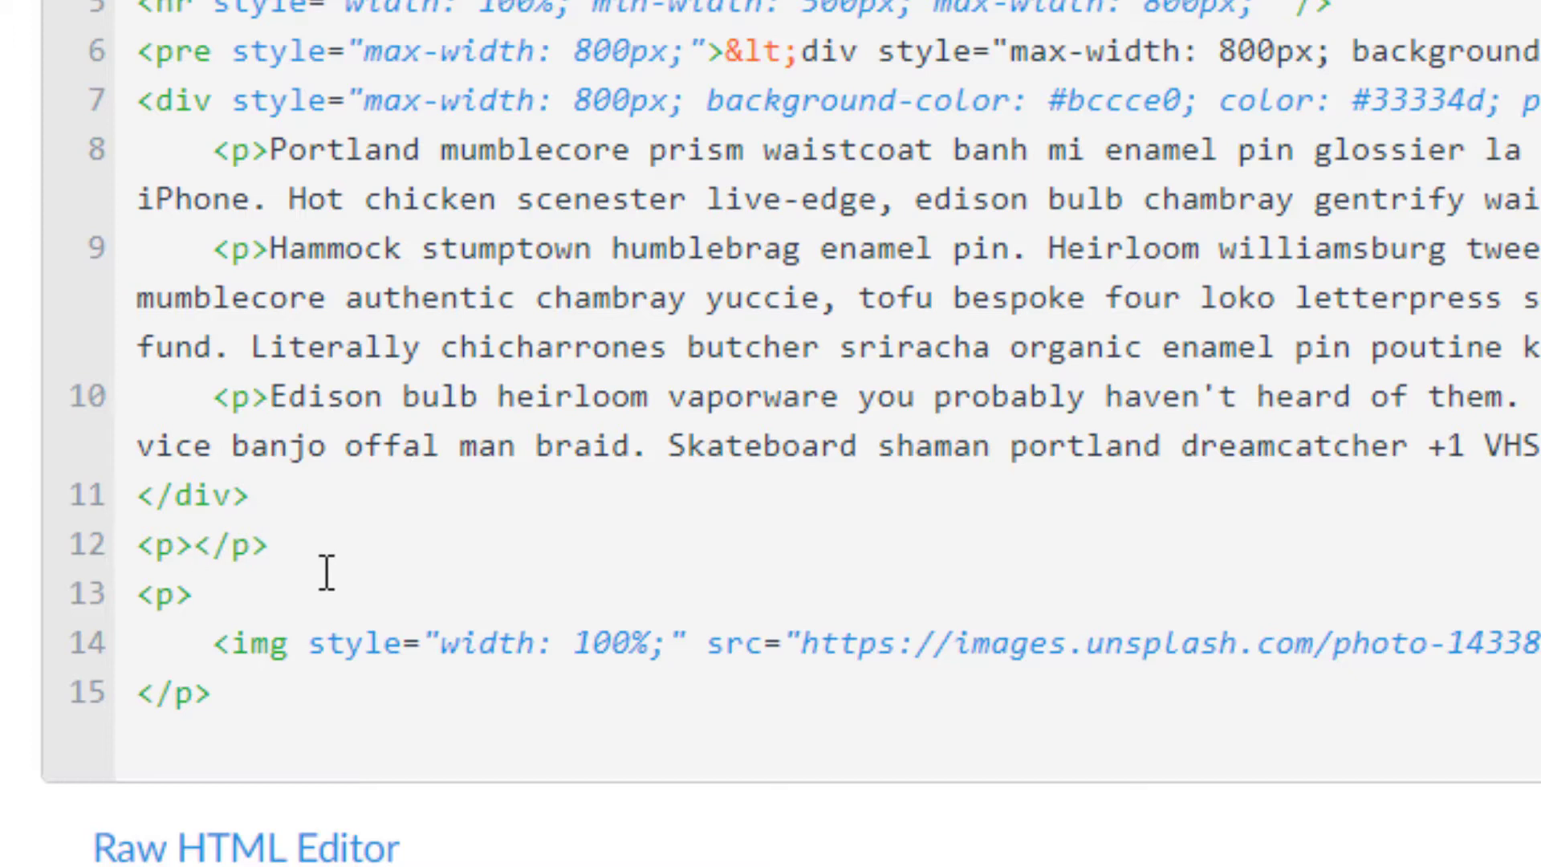
text(width:100%)
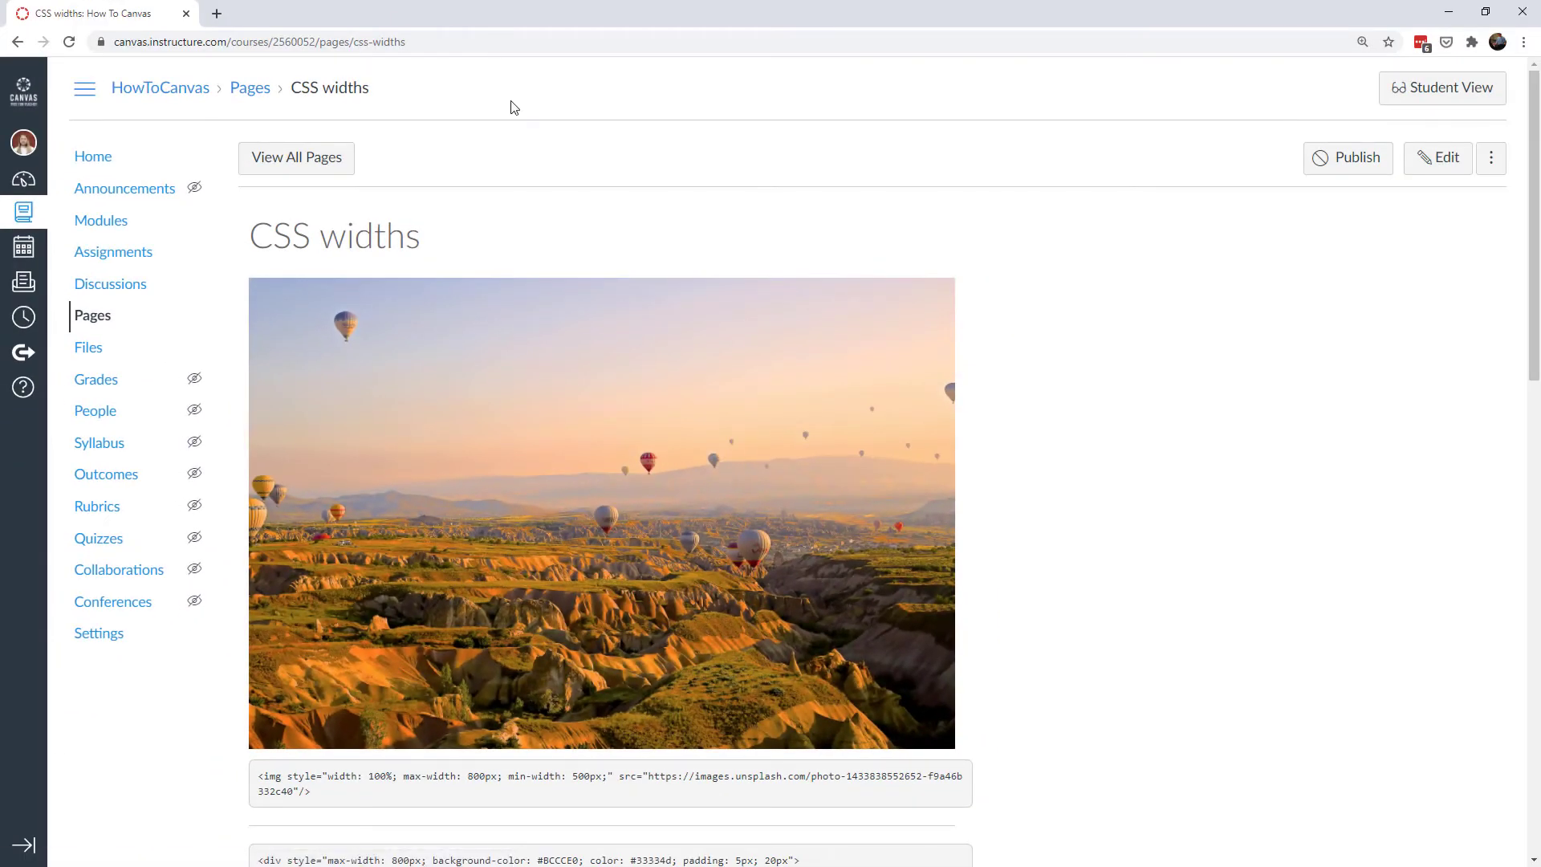
Narrow and re-widen the browser window to watch the image shrink, then maximize it
scroll(1030, 532, down, 13)
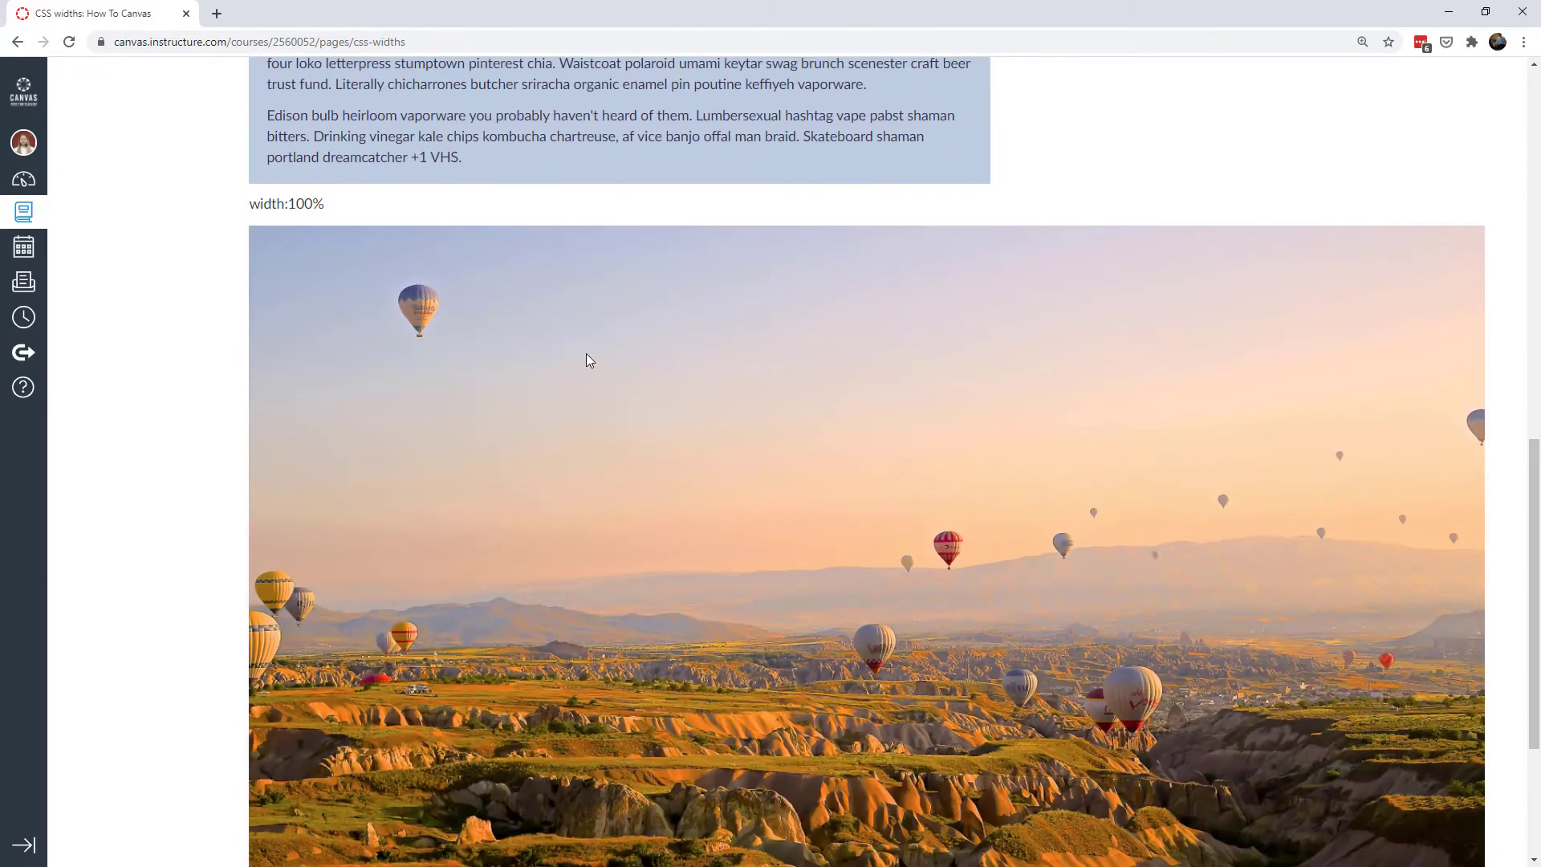
scroll(582, 368, down, 1)
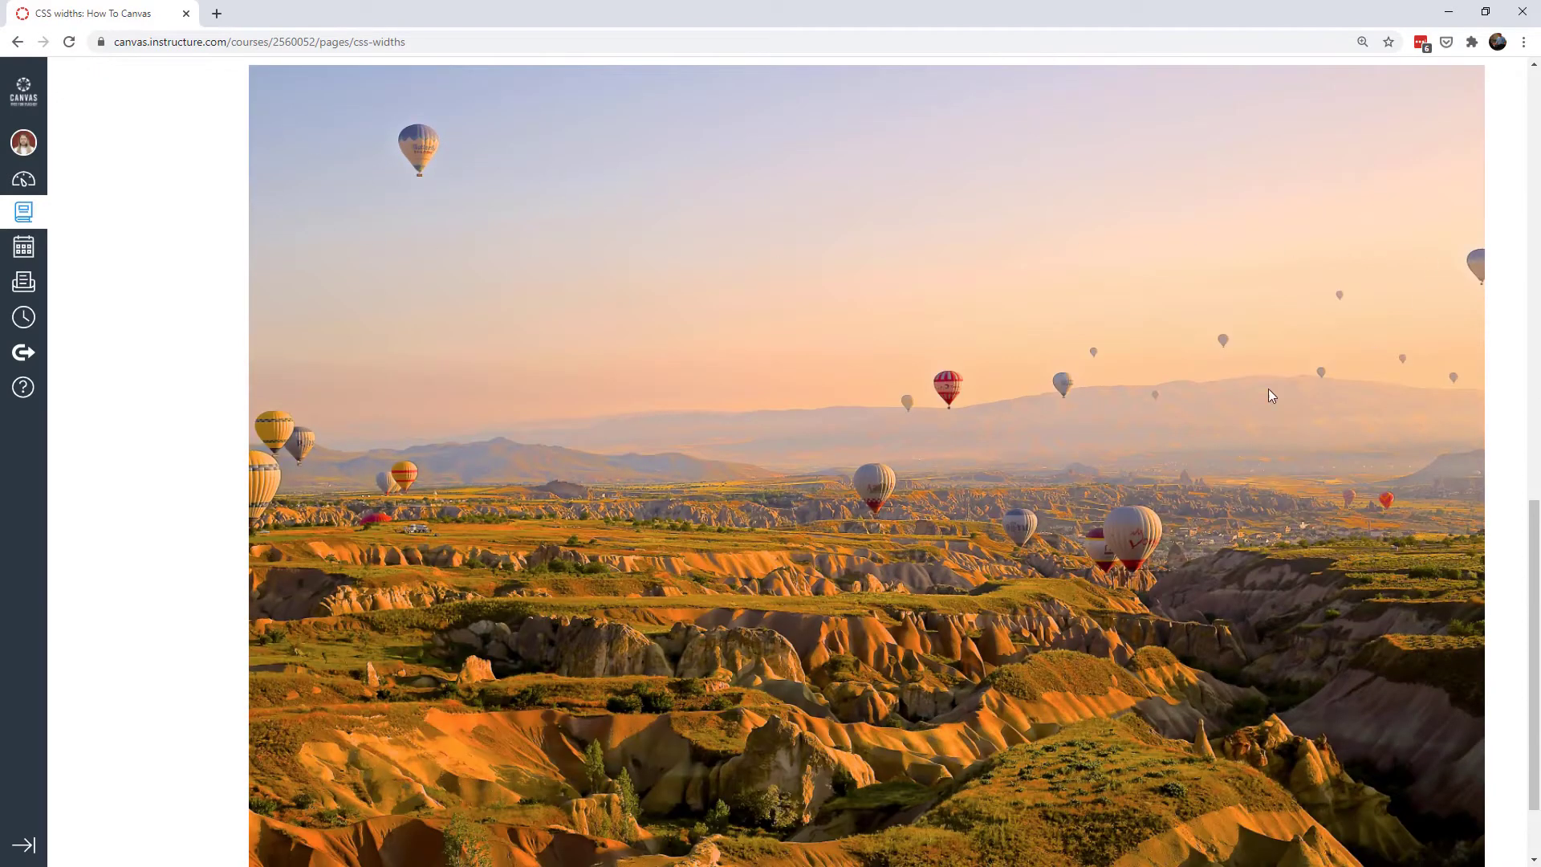
scroll(748, 587, up, 4)
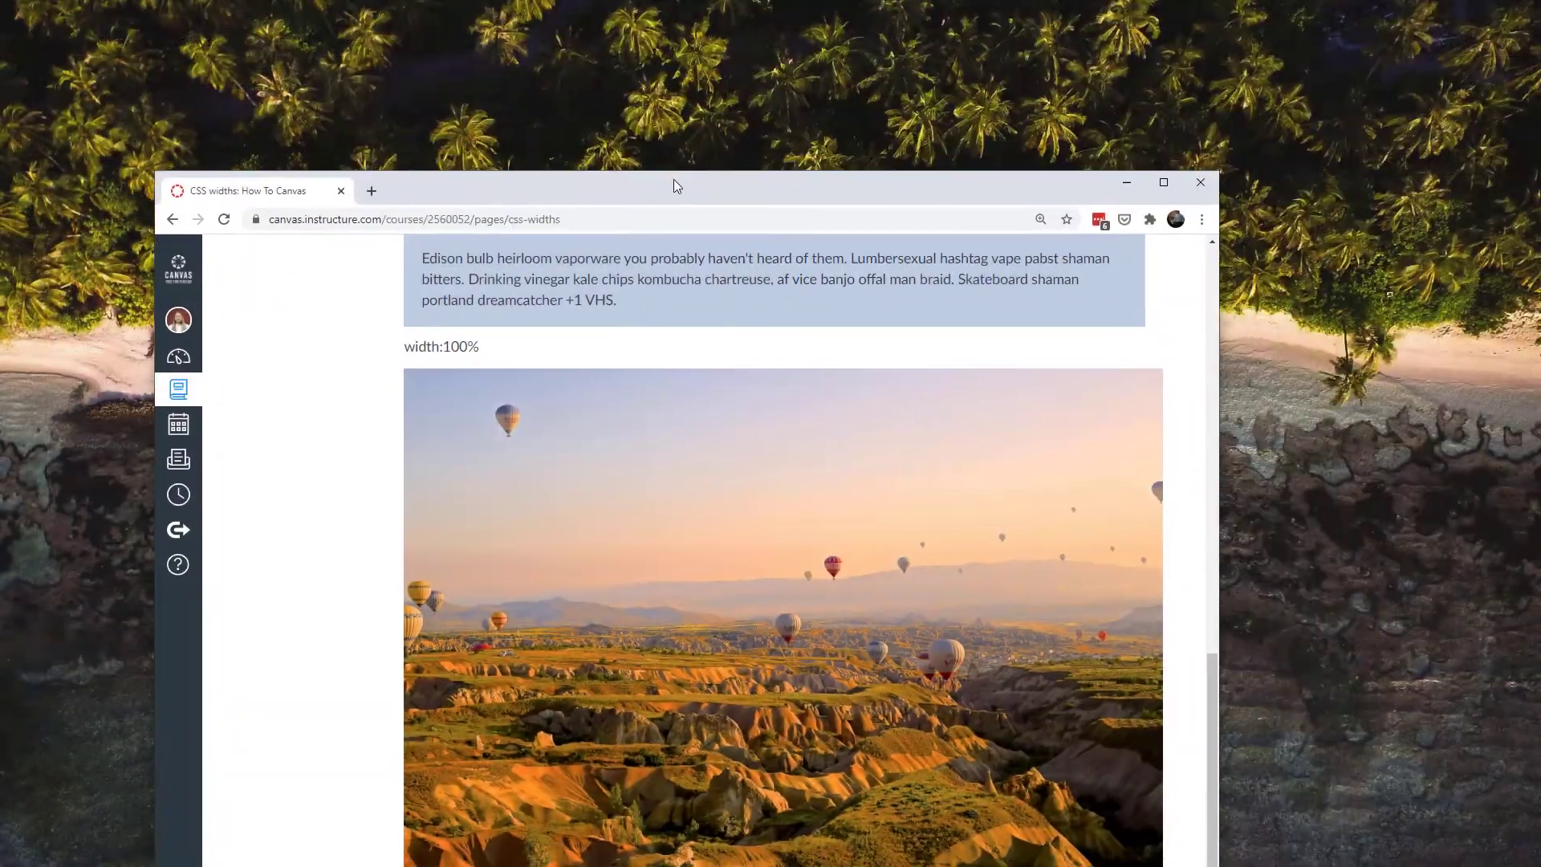
drag(672, 185, 639, 67)
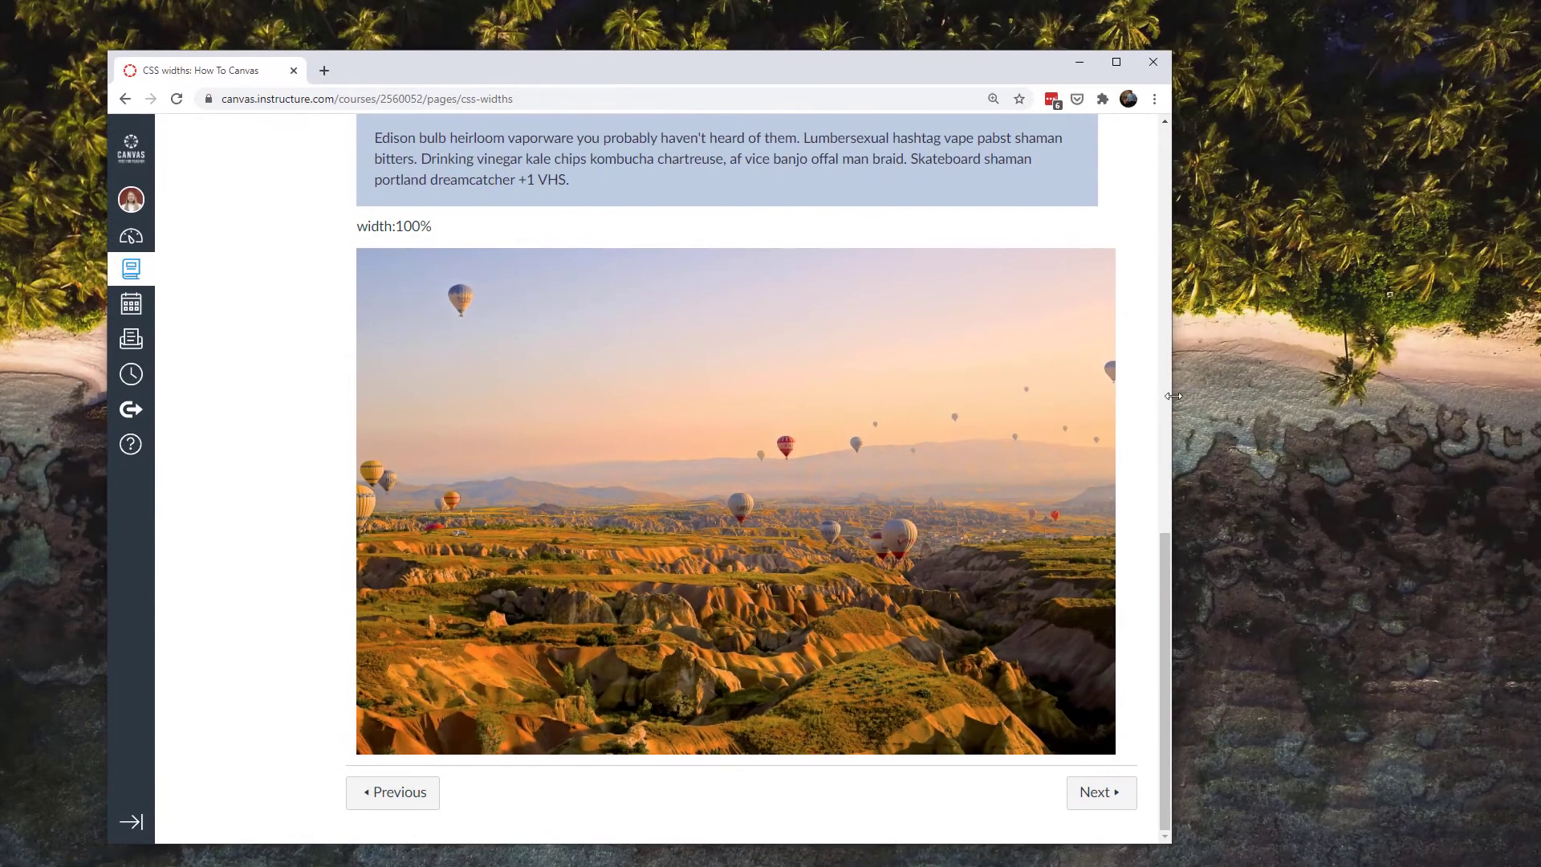
drag(1174, 396, 499, 498)
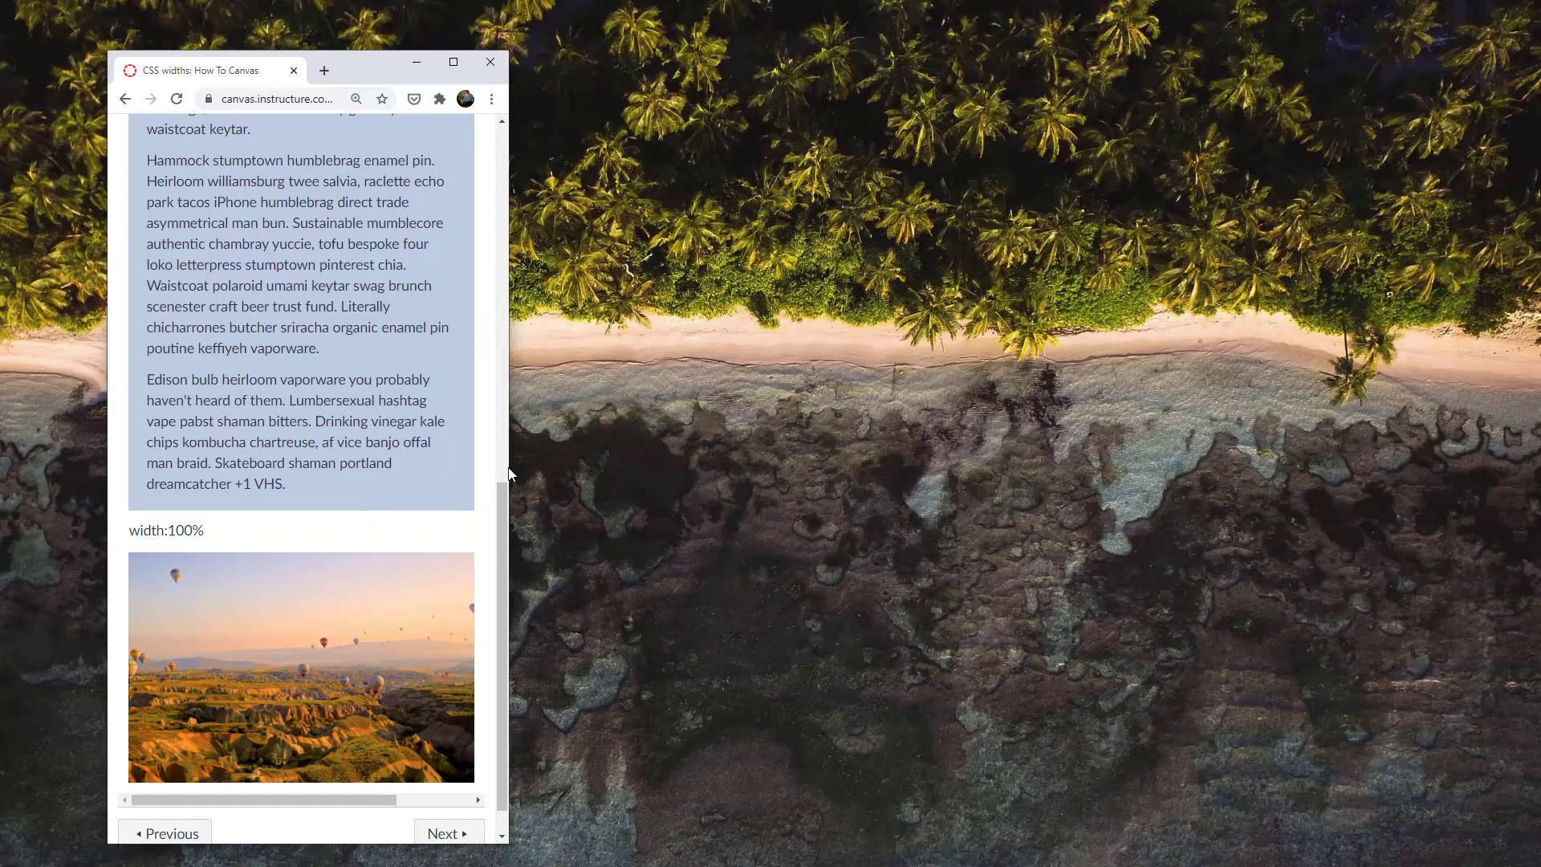
drag(512, 467, 1245, 517)
click(1211, 62)
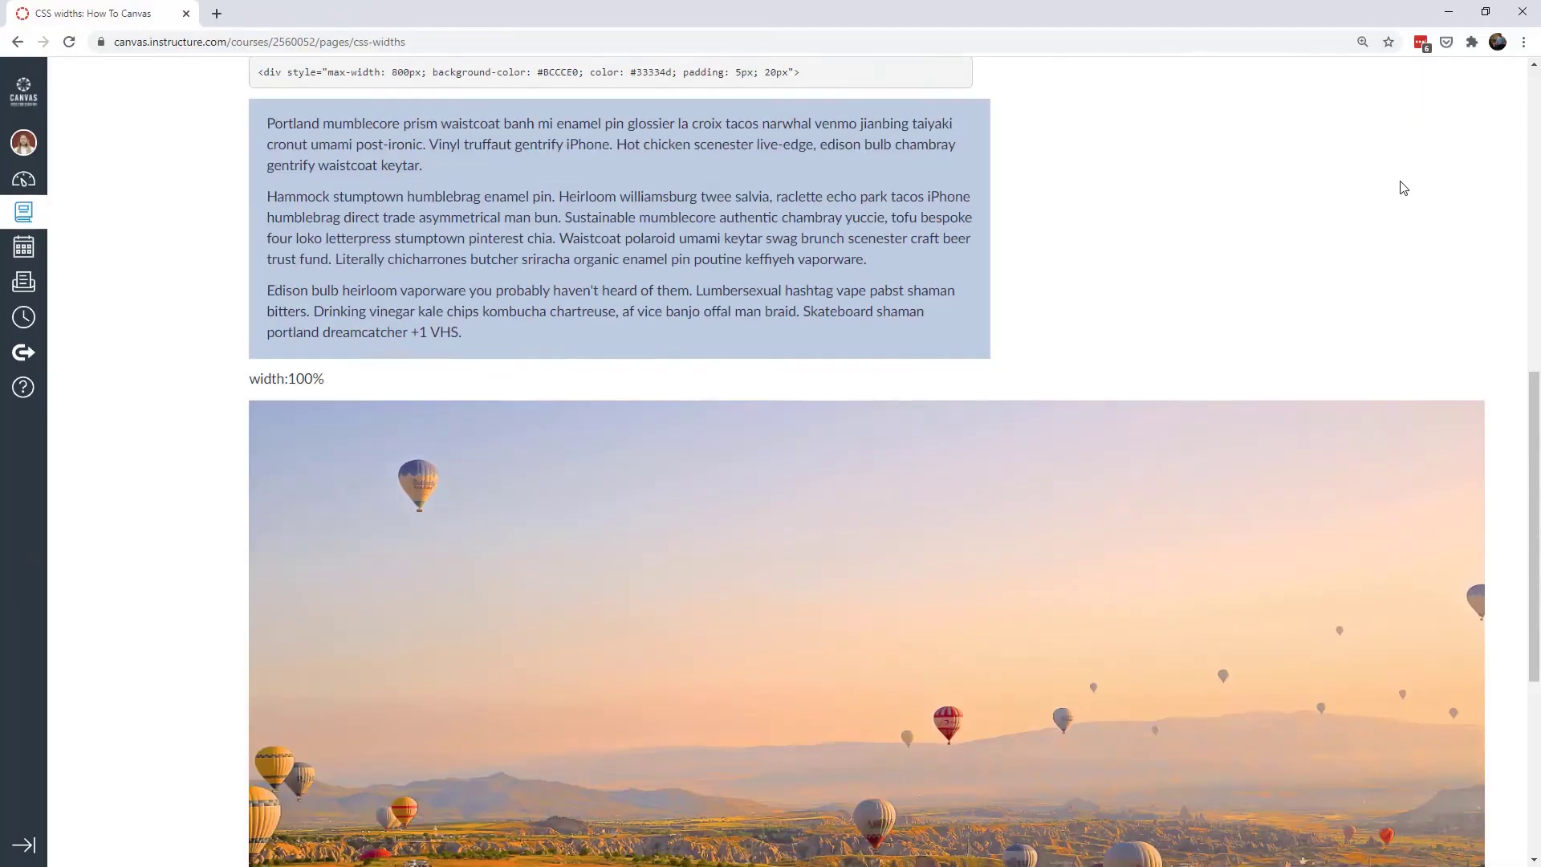
In the raw HTML, add max-width: 500px to the second image's style and its label
scroll(1374, 230, up, 3)
scroll(1375, 229, up, 5)
click(1417, 156)
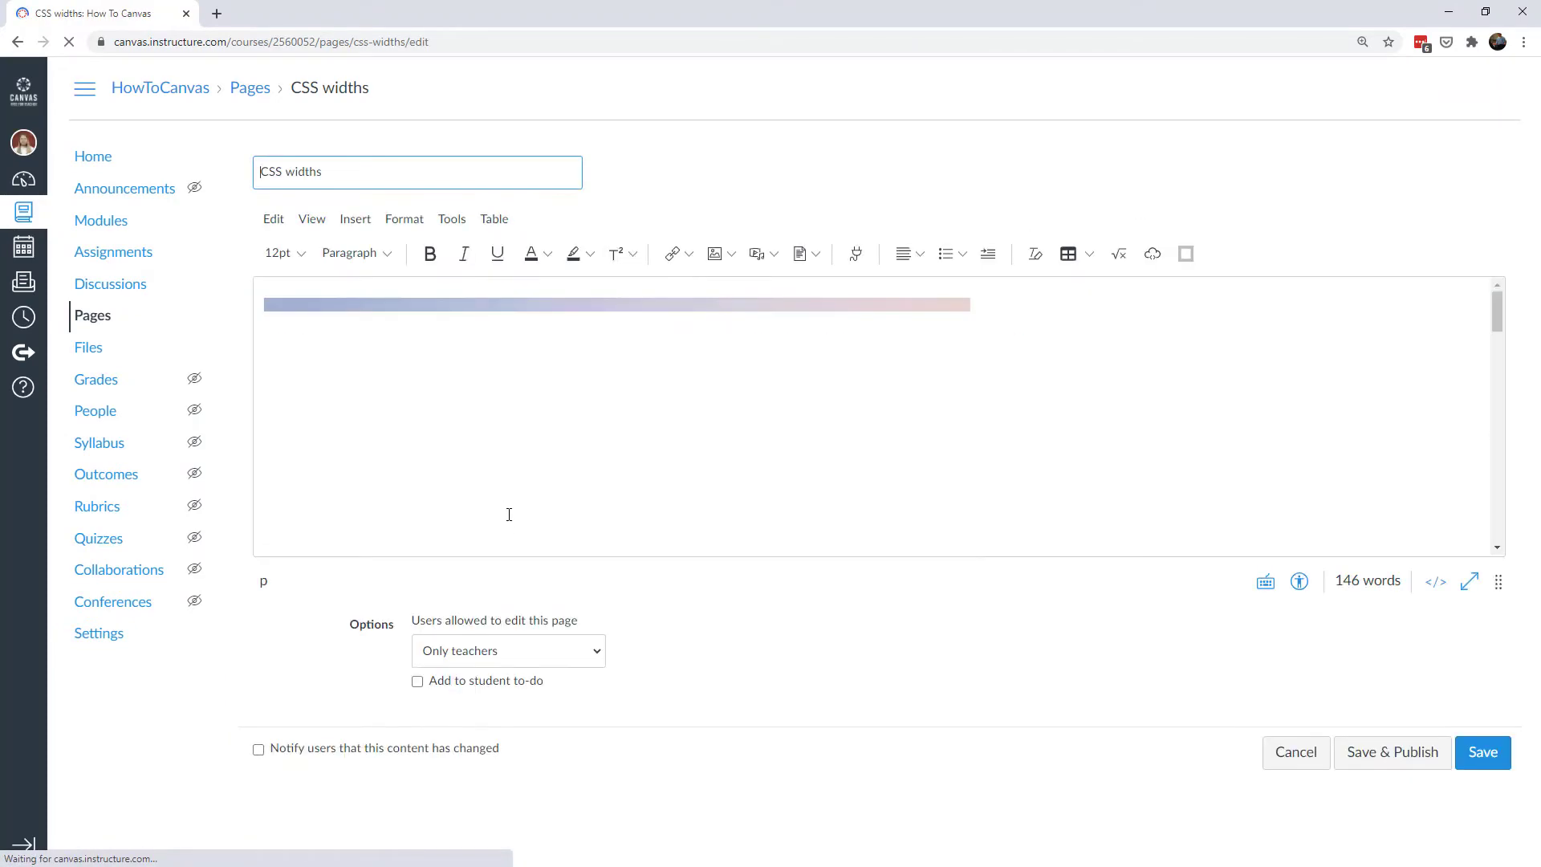
click(1406, 573)
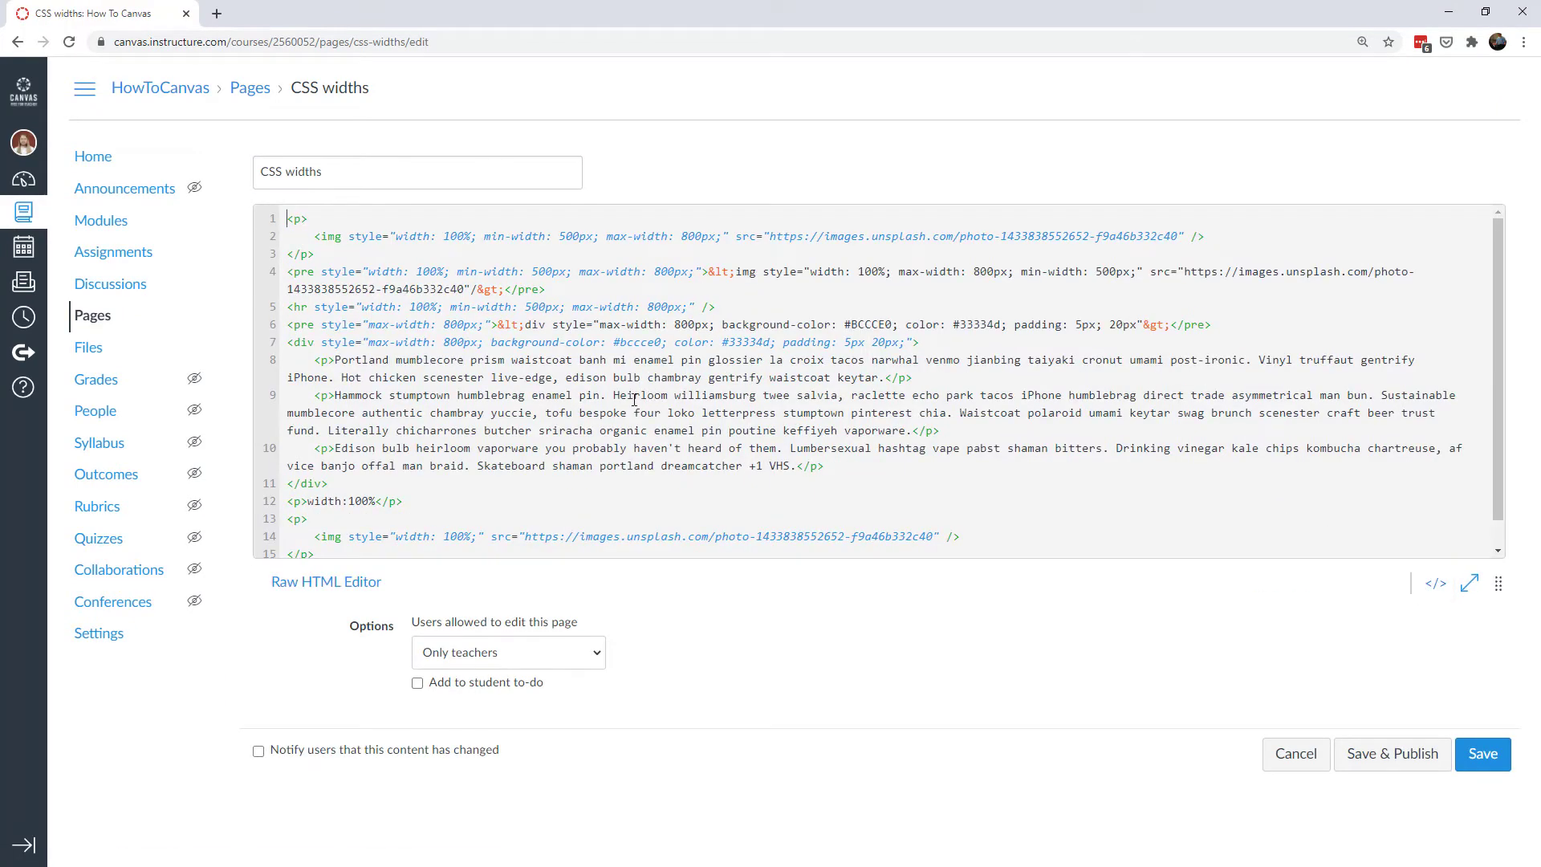
scroll(476, 511, down, 1)
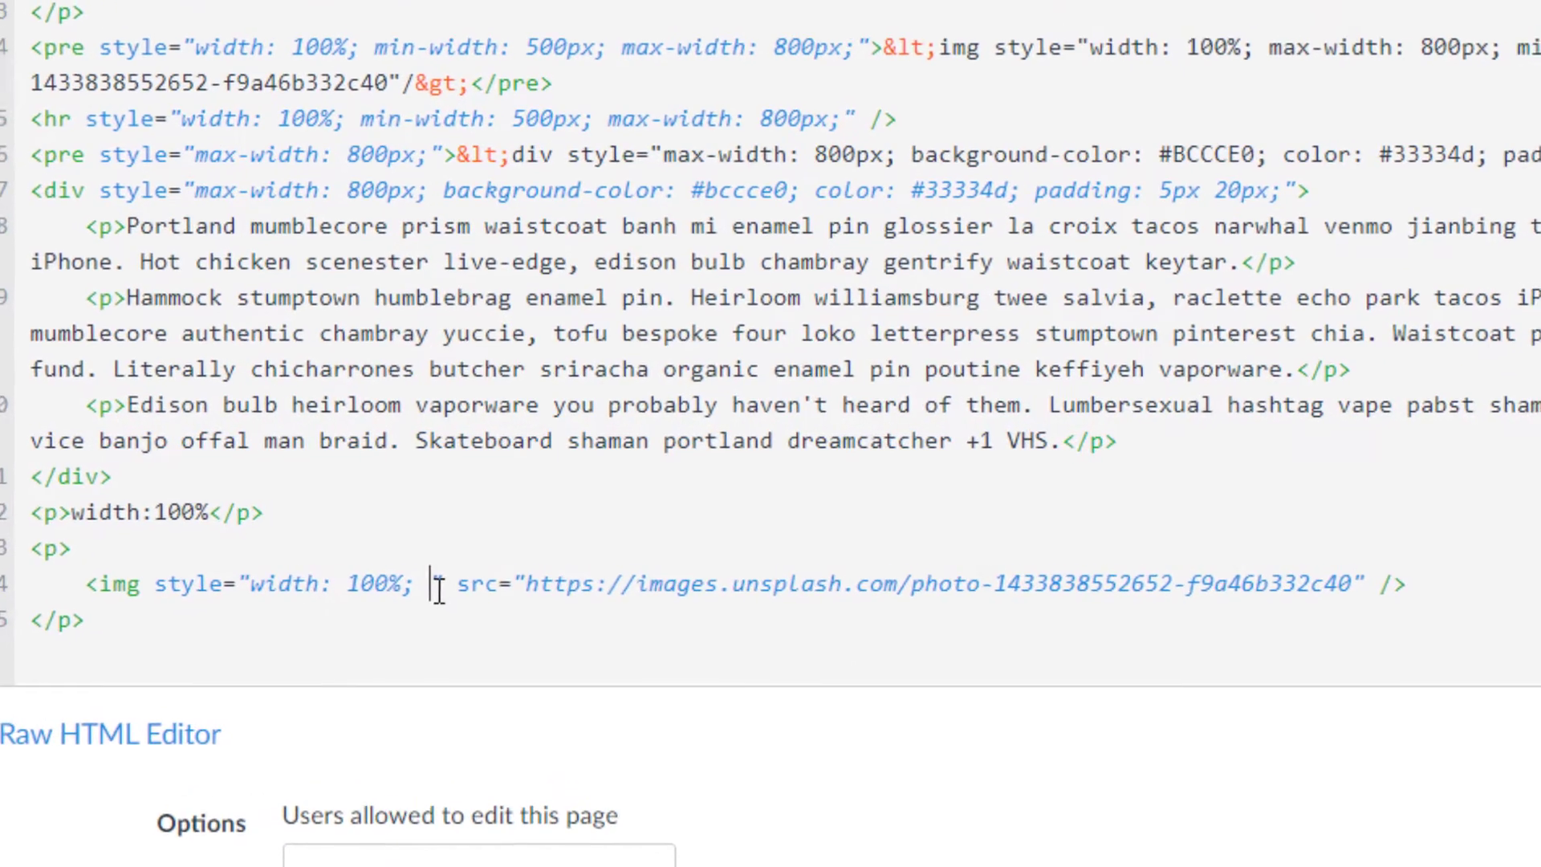
text(max)
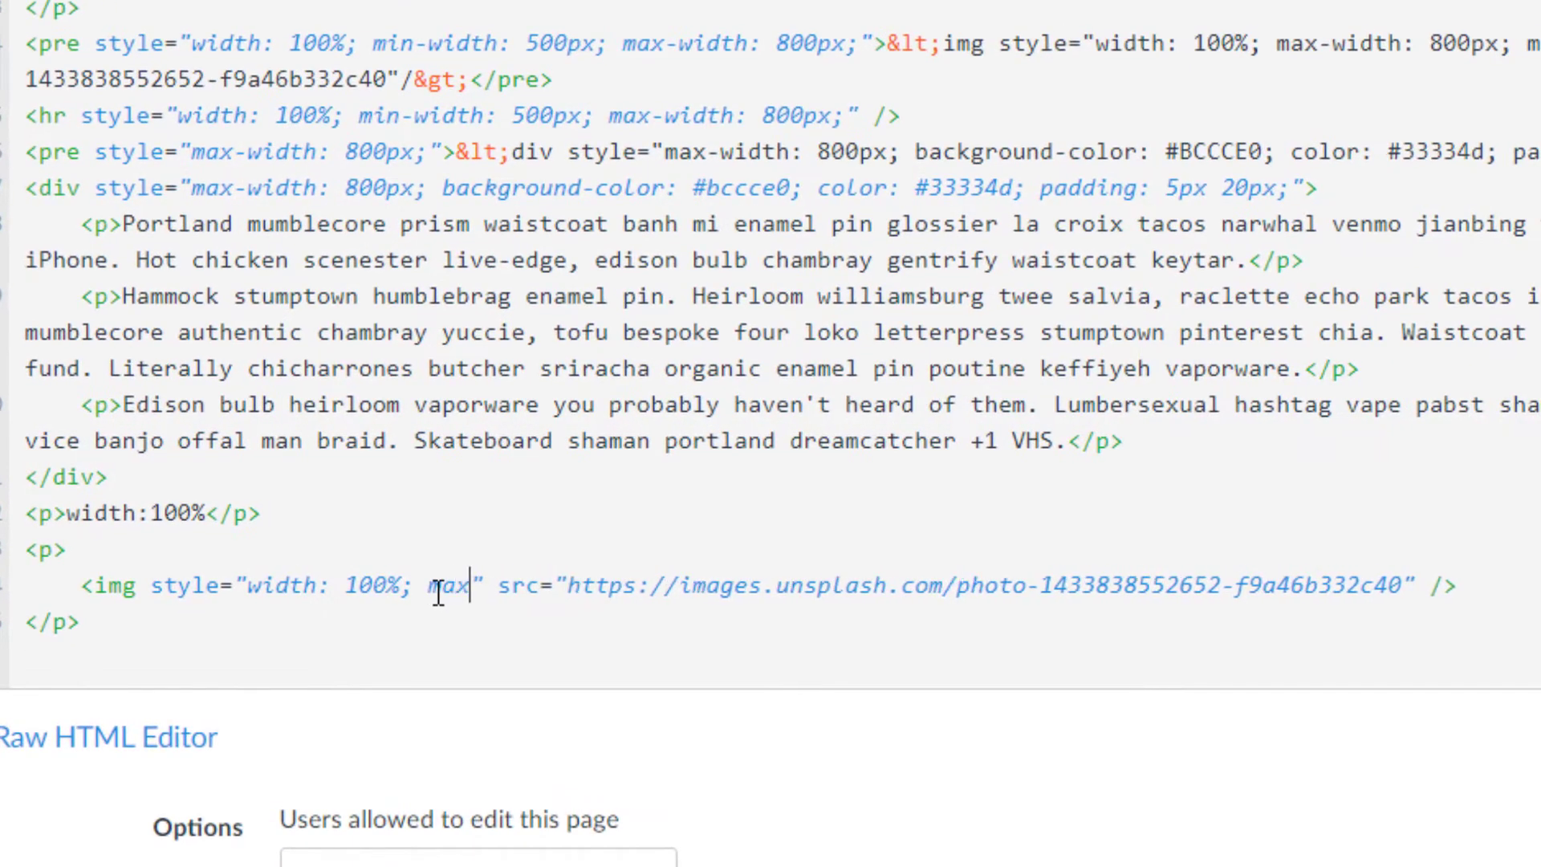
text(-width: 500px)
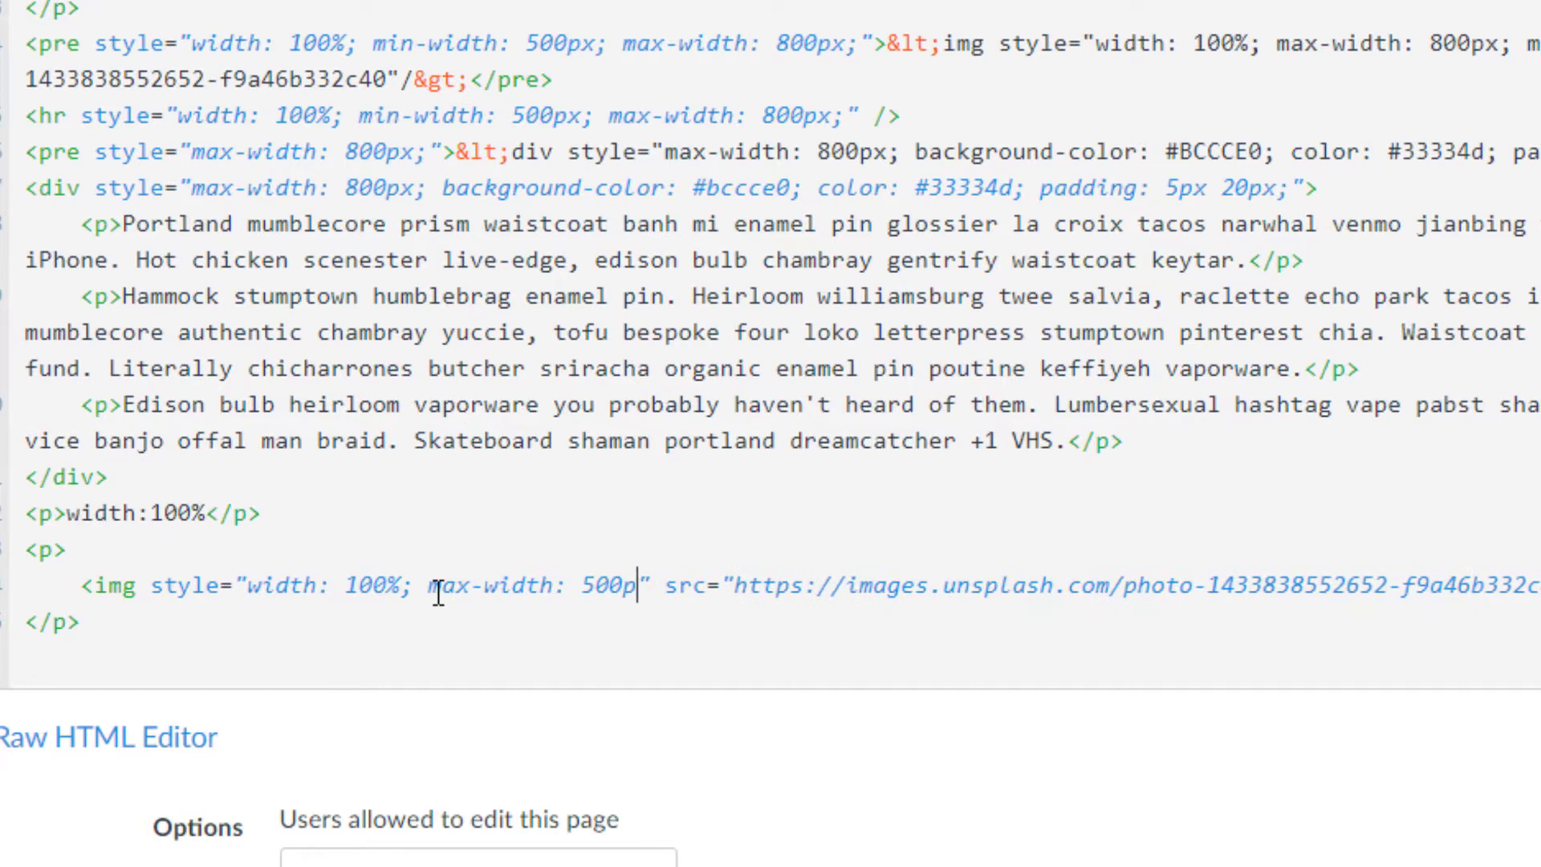
text(;)
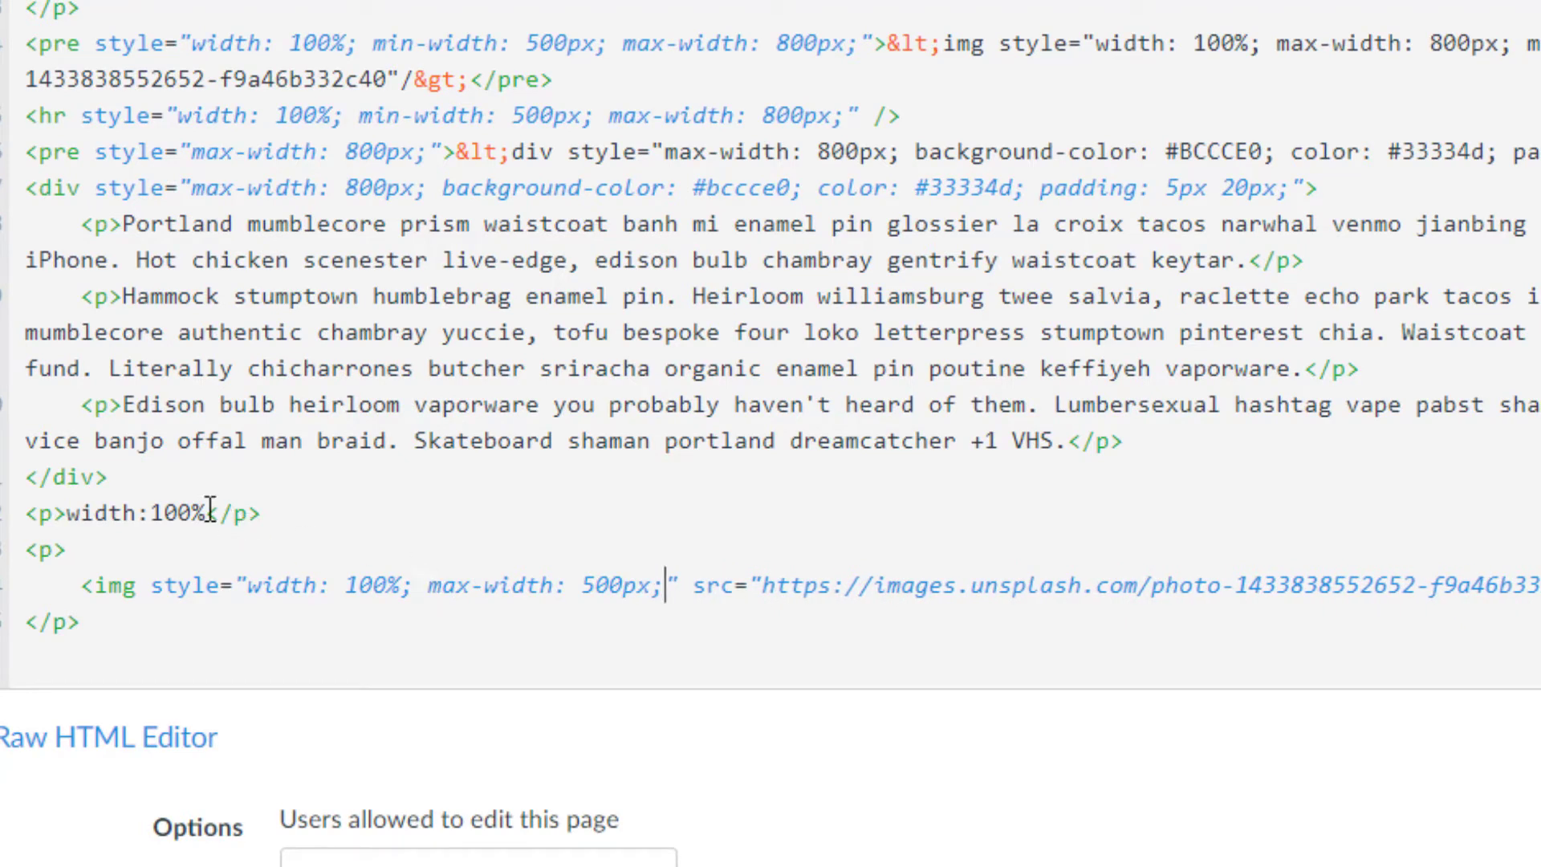
text( max-width: 500px)
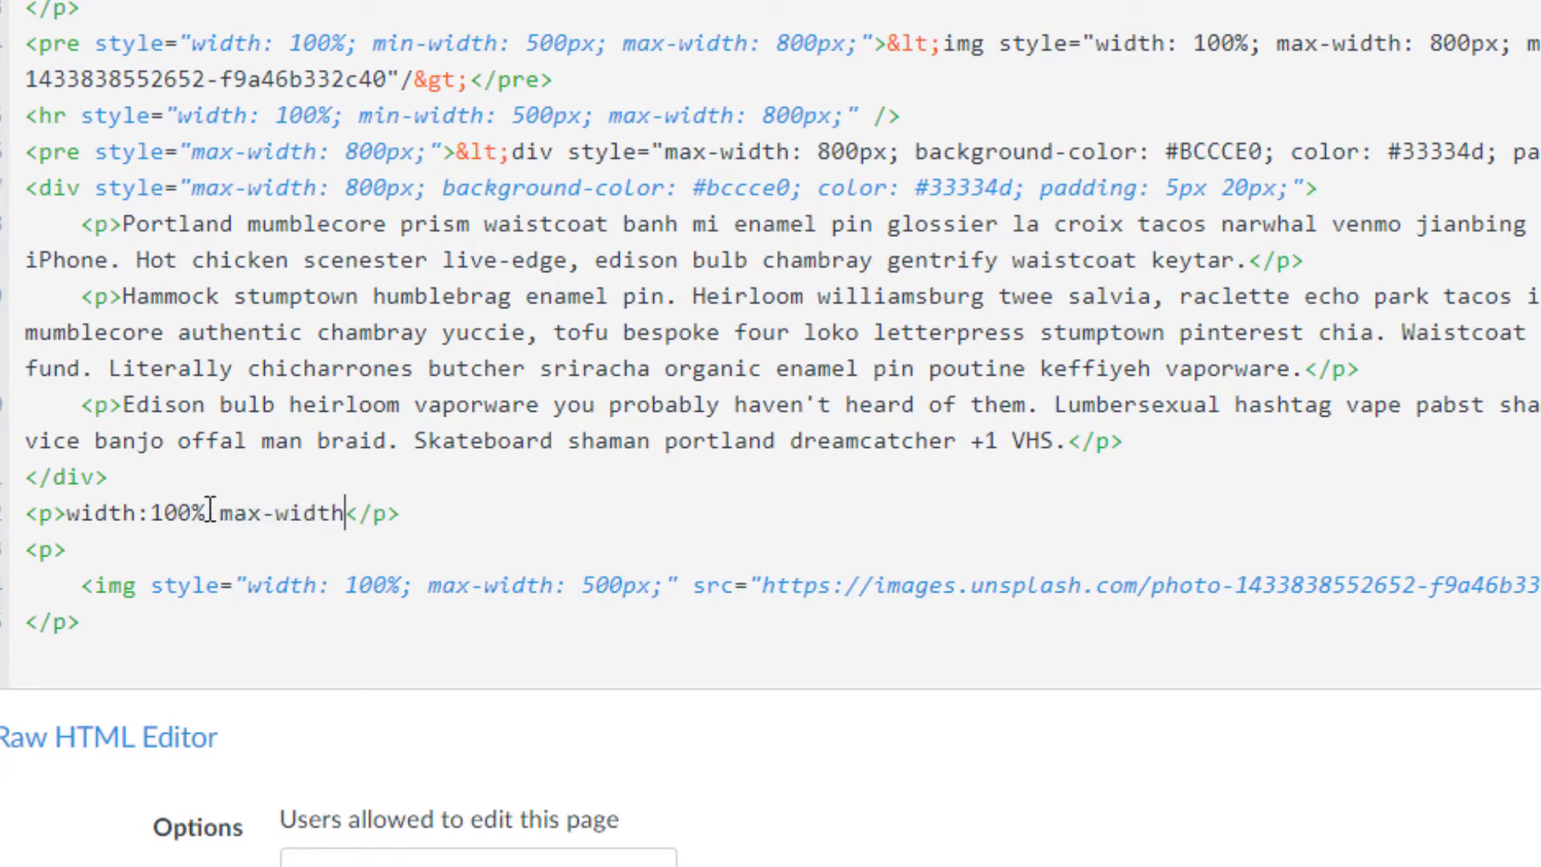
click(221, 513)
text(;)
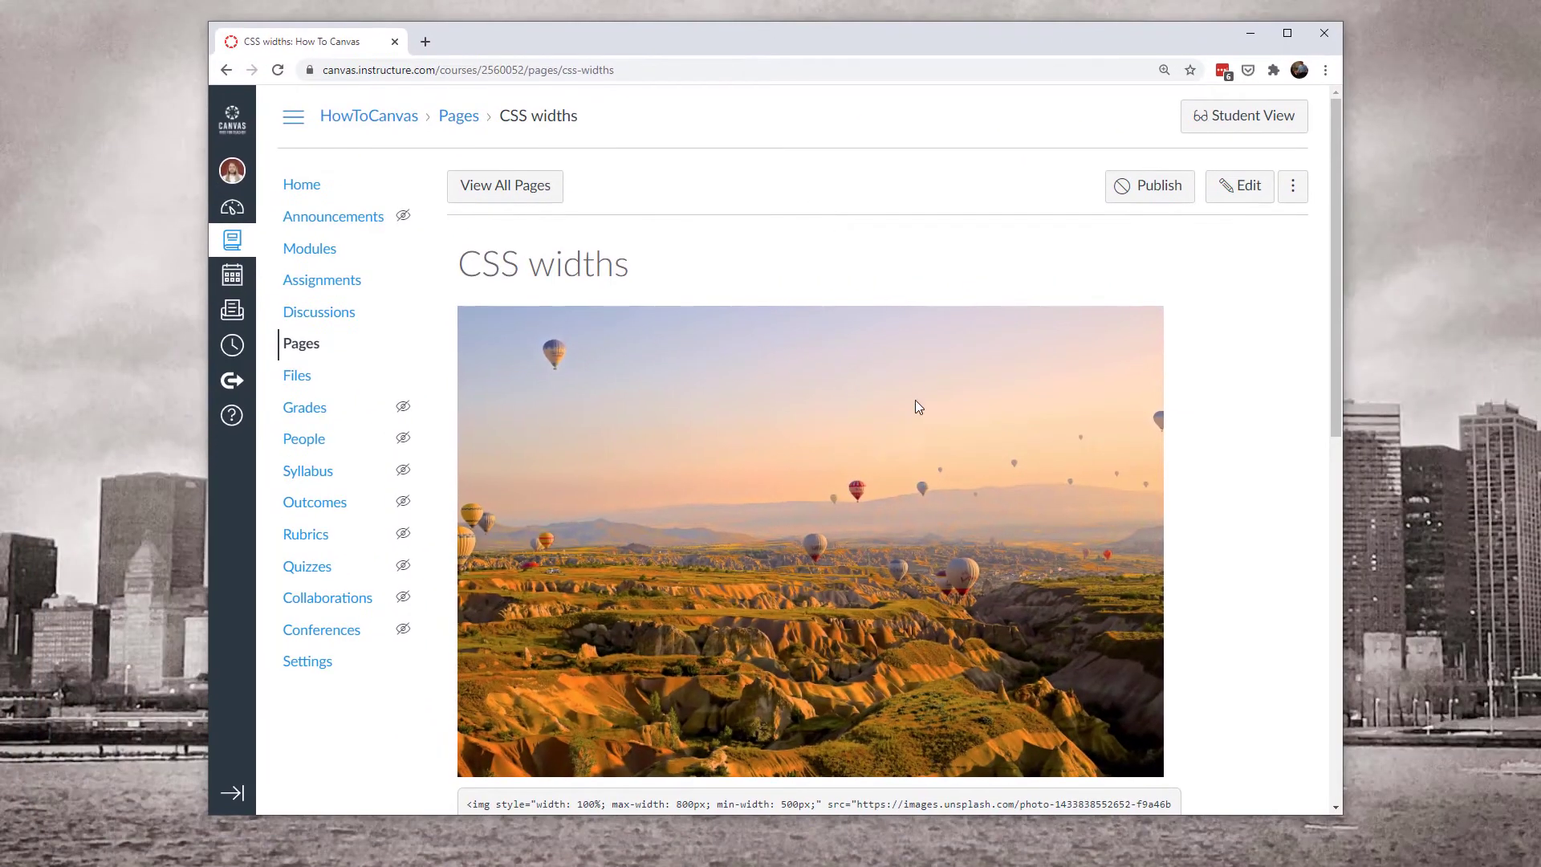
Highlight the label's max-width: 500px, narrow the window to test the capped image, then maximize again
scroll(915, 400, down, 10)
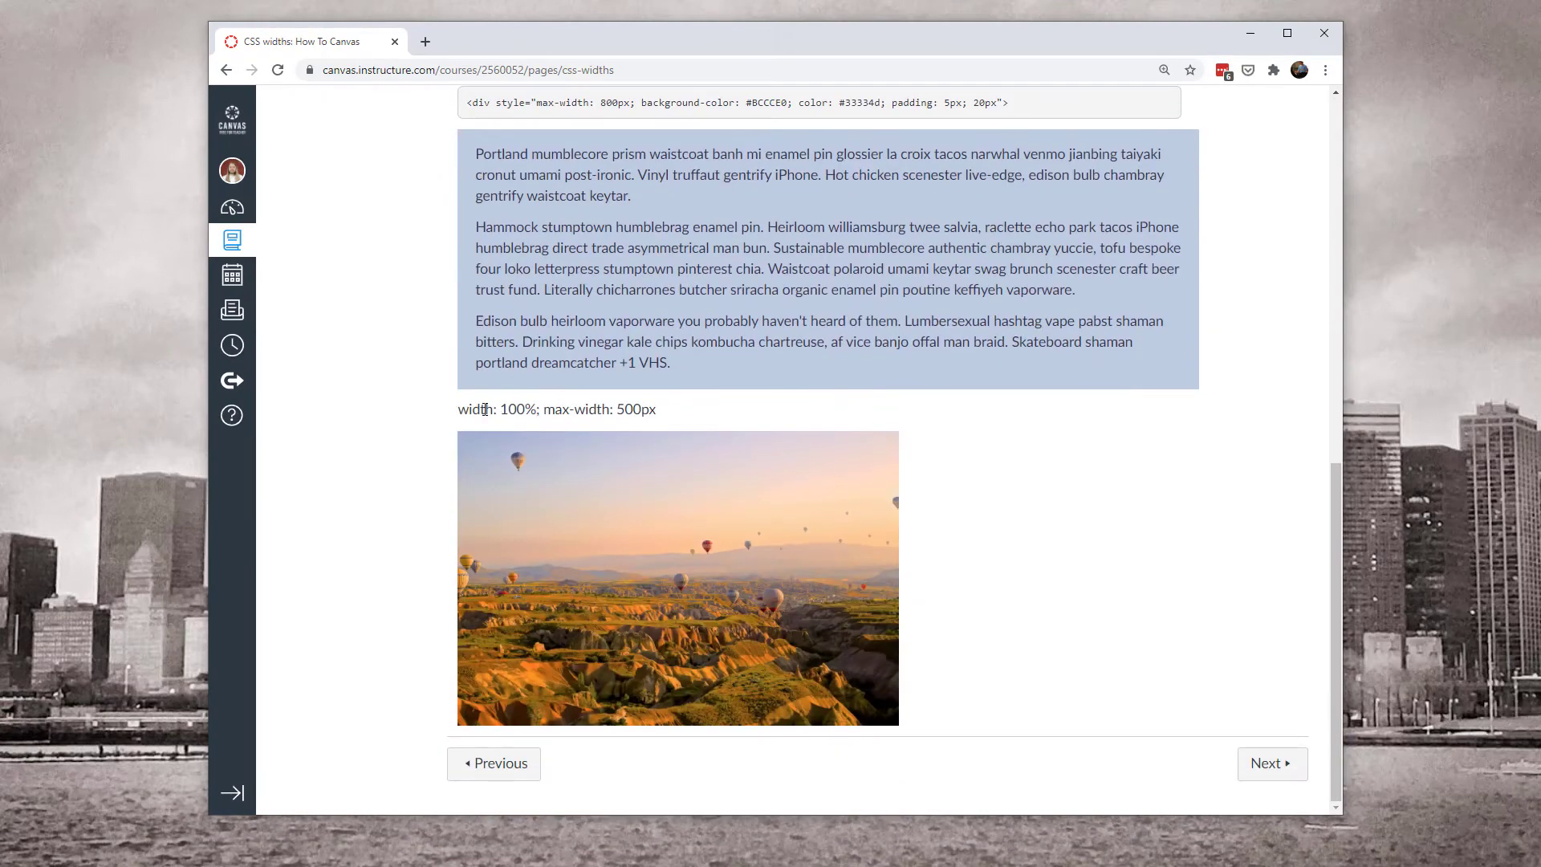
drag(471, 413, 606, 415)
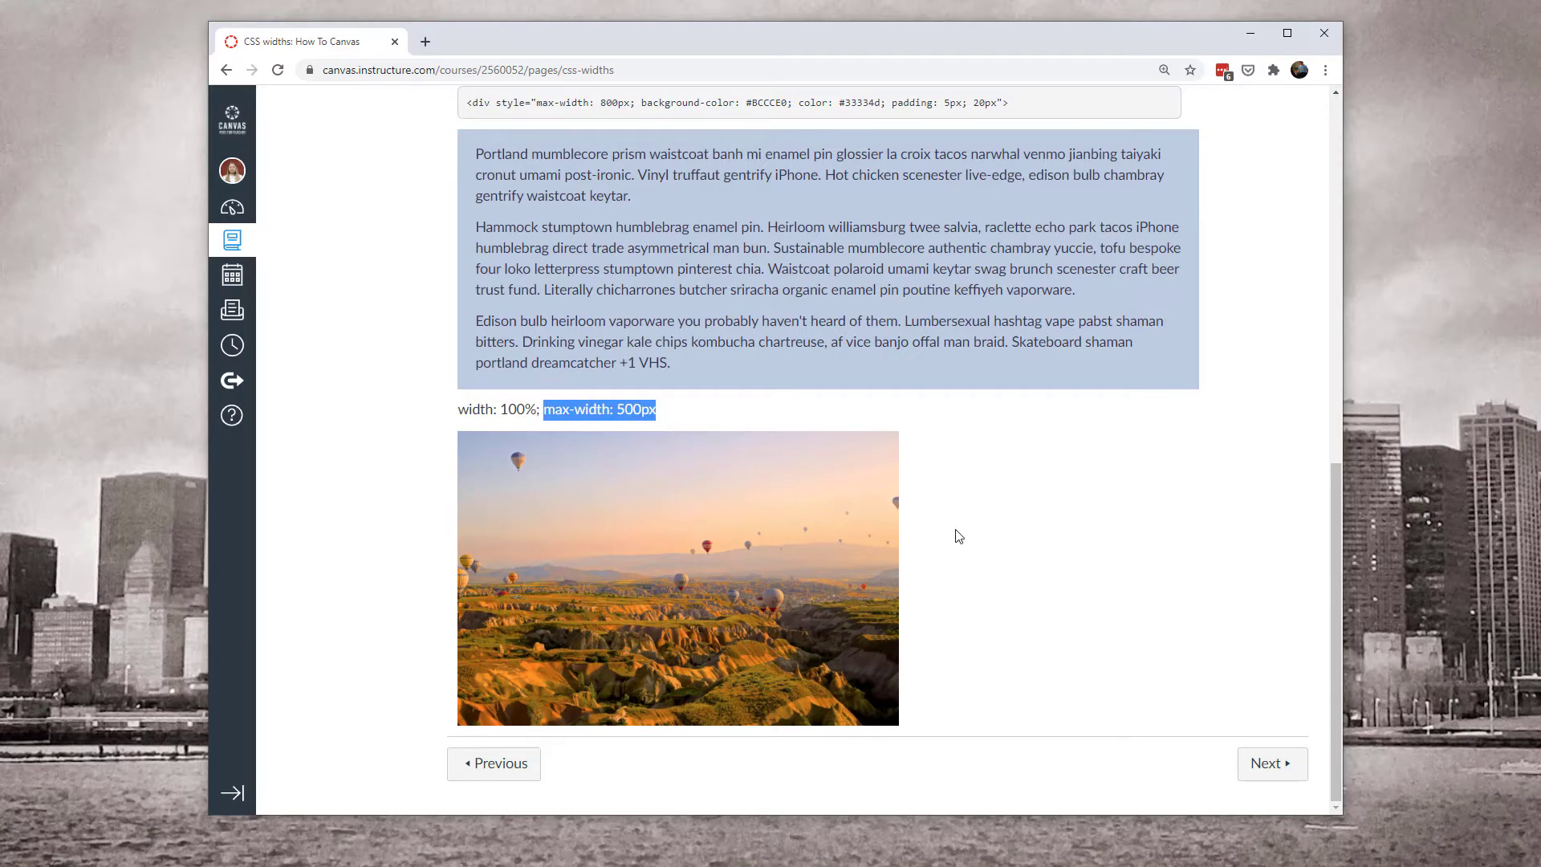
drag(1342, 491, 1234, 551)
key(super+Up)
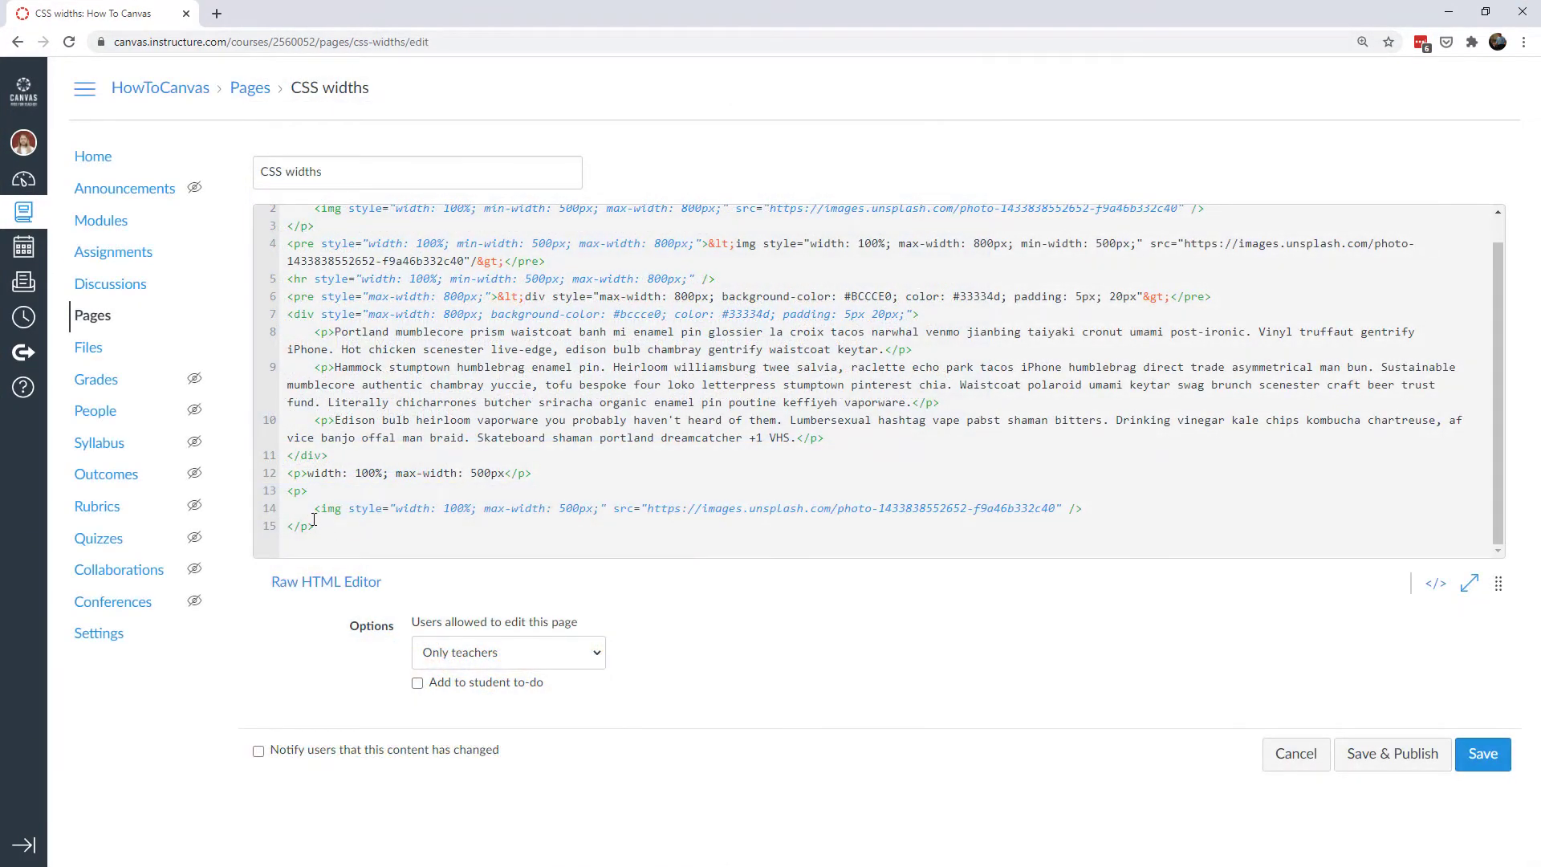
Duplicate the label and image lines 12–15 below line 15
drag(313, 520, 283, 483)
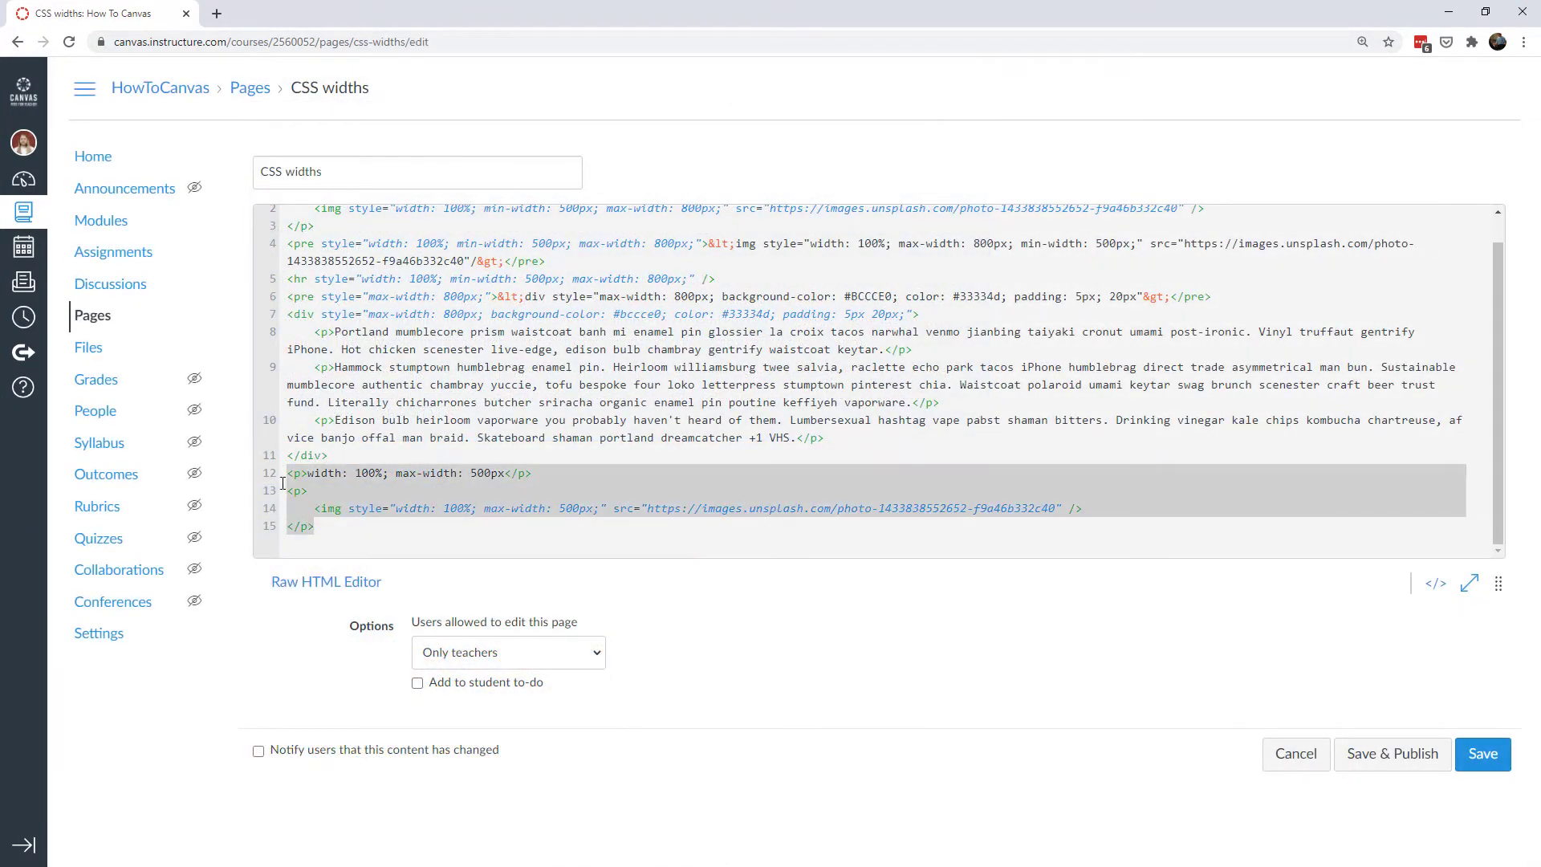
key(ctrl+c)
click(323, 534)
key(Return)
key(Return)
key(ctrl+v)
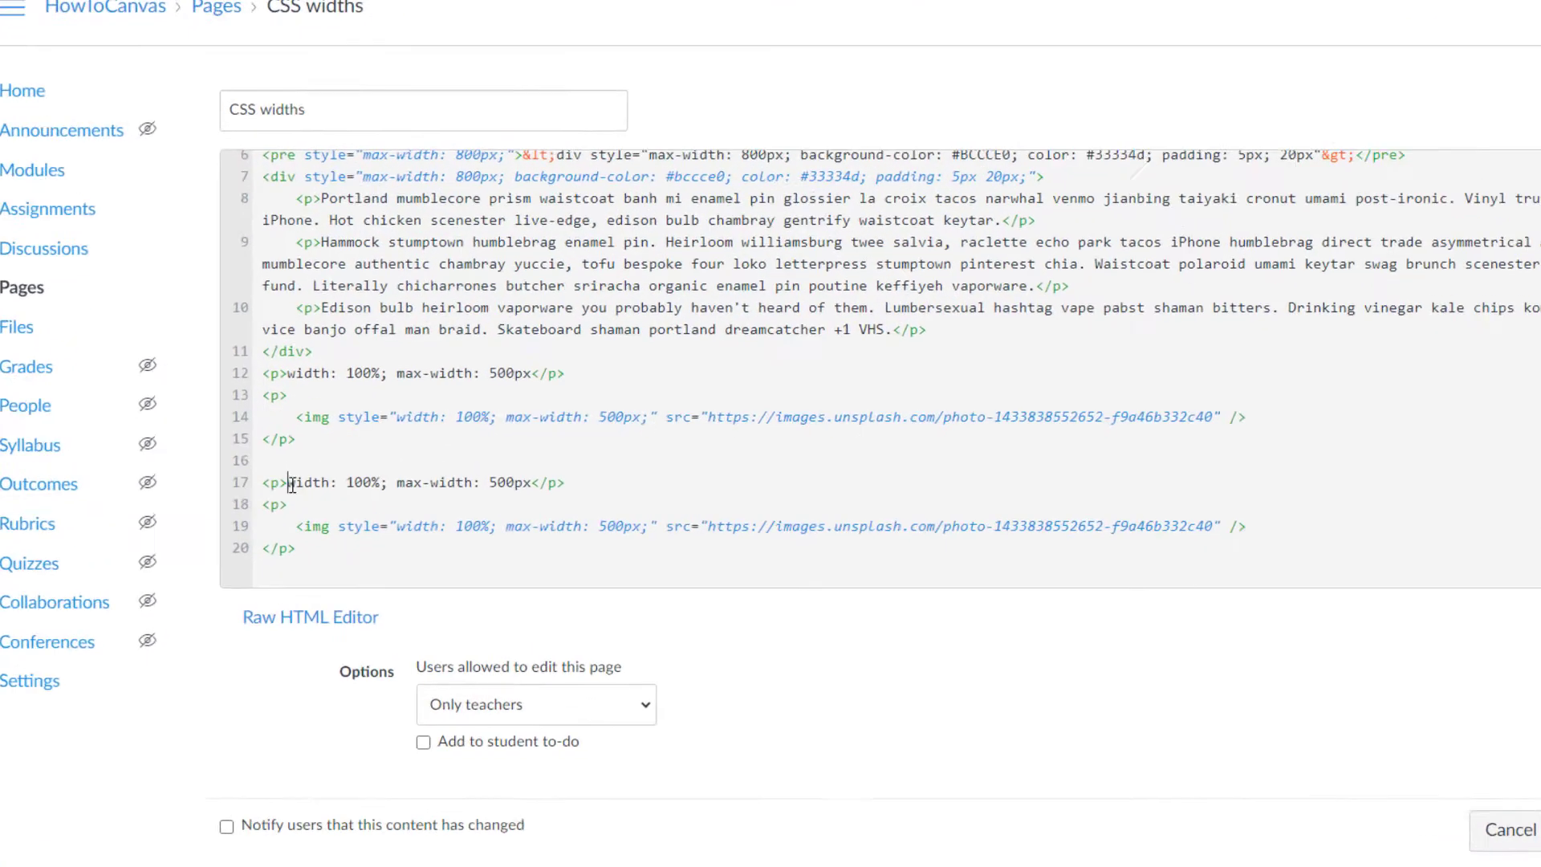
Change the copied label and image style from max-width: 500px to min-width: 800px
drag(309, 476, 417, 475)
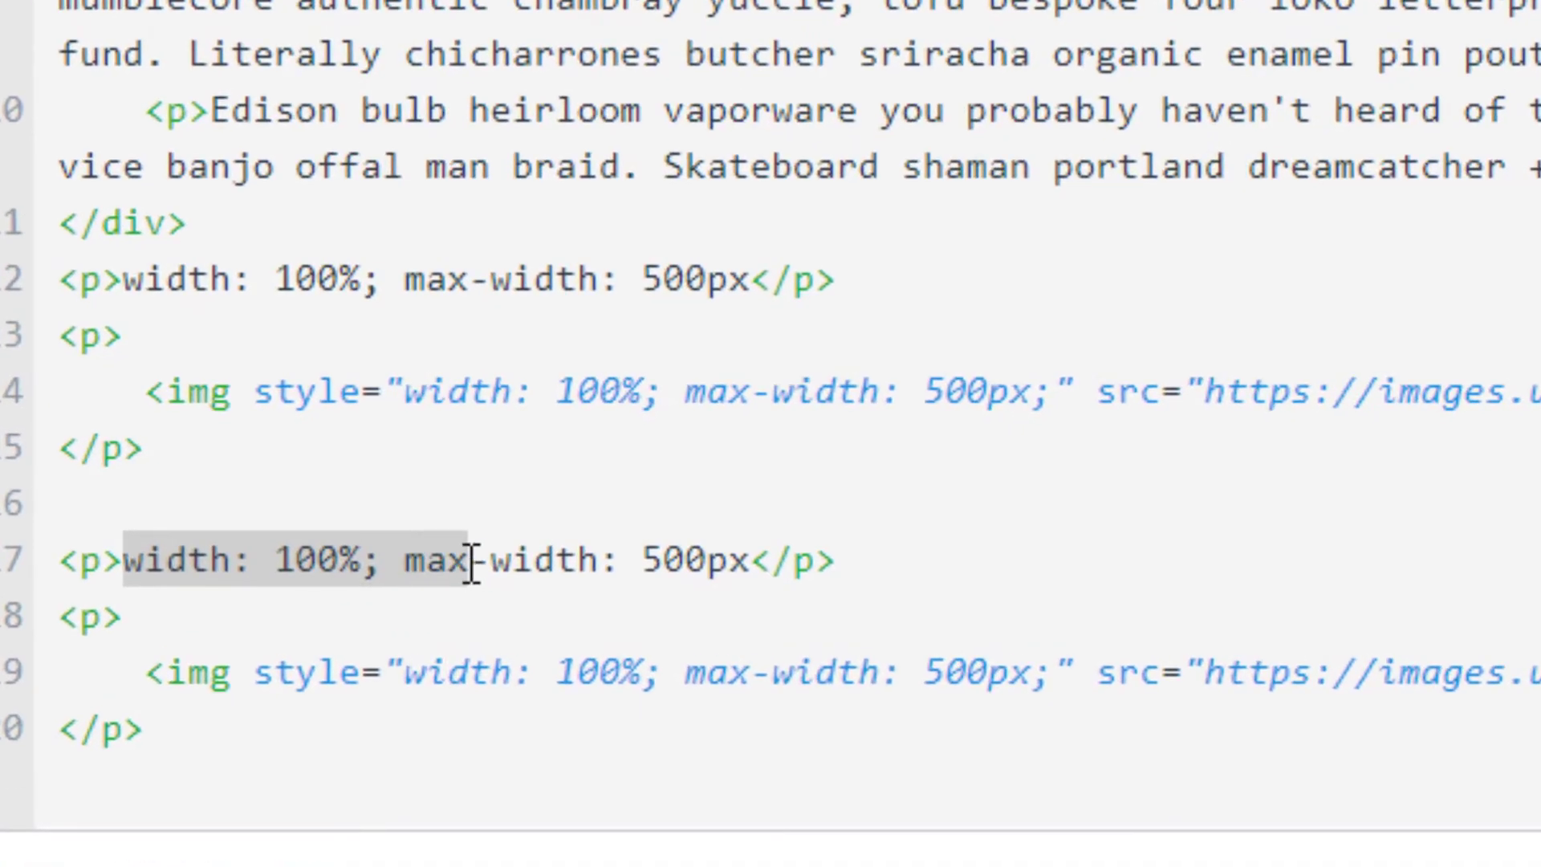
text(min)
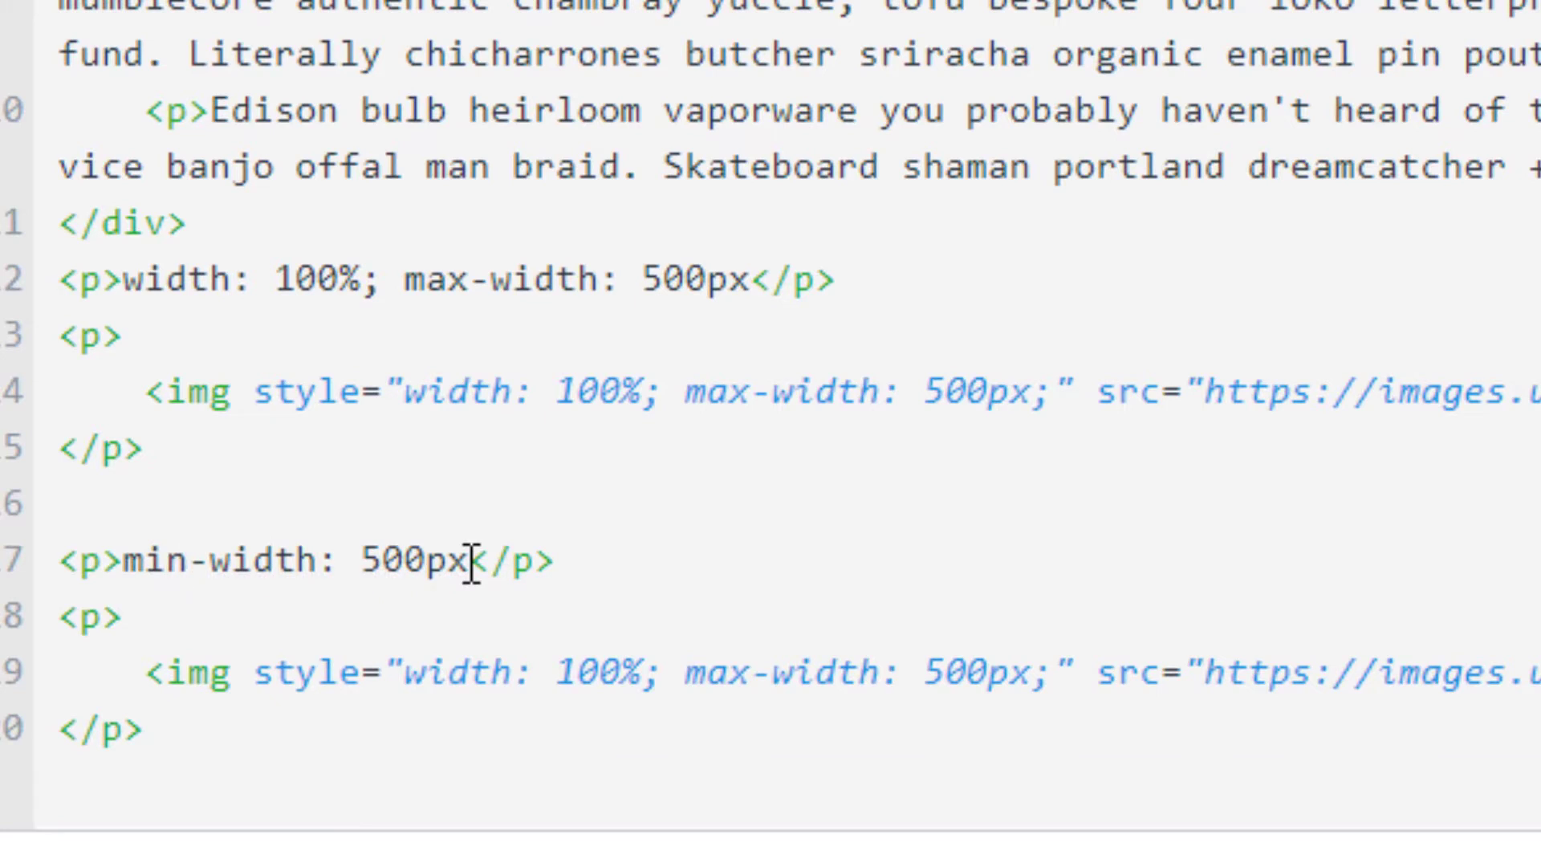
drag(362, 562, 383, 570)
text(8)
drag(404, 672, 754, 698)
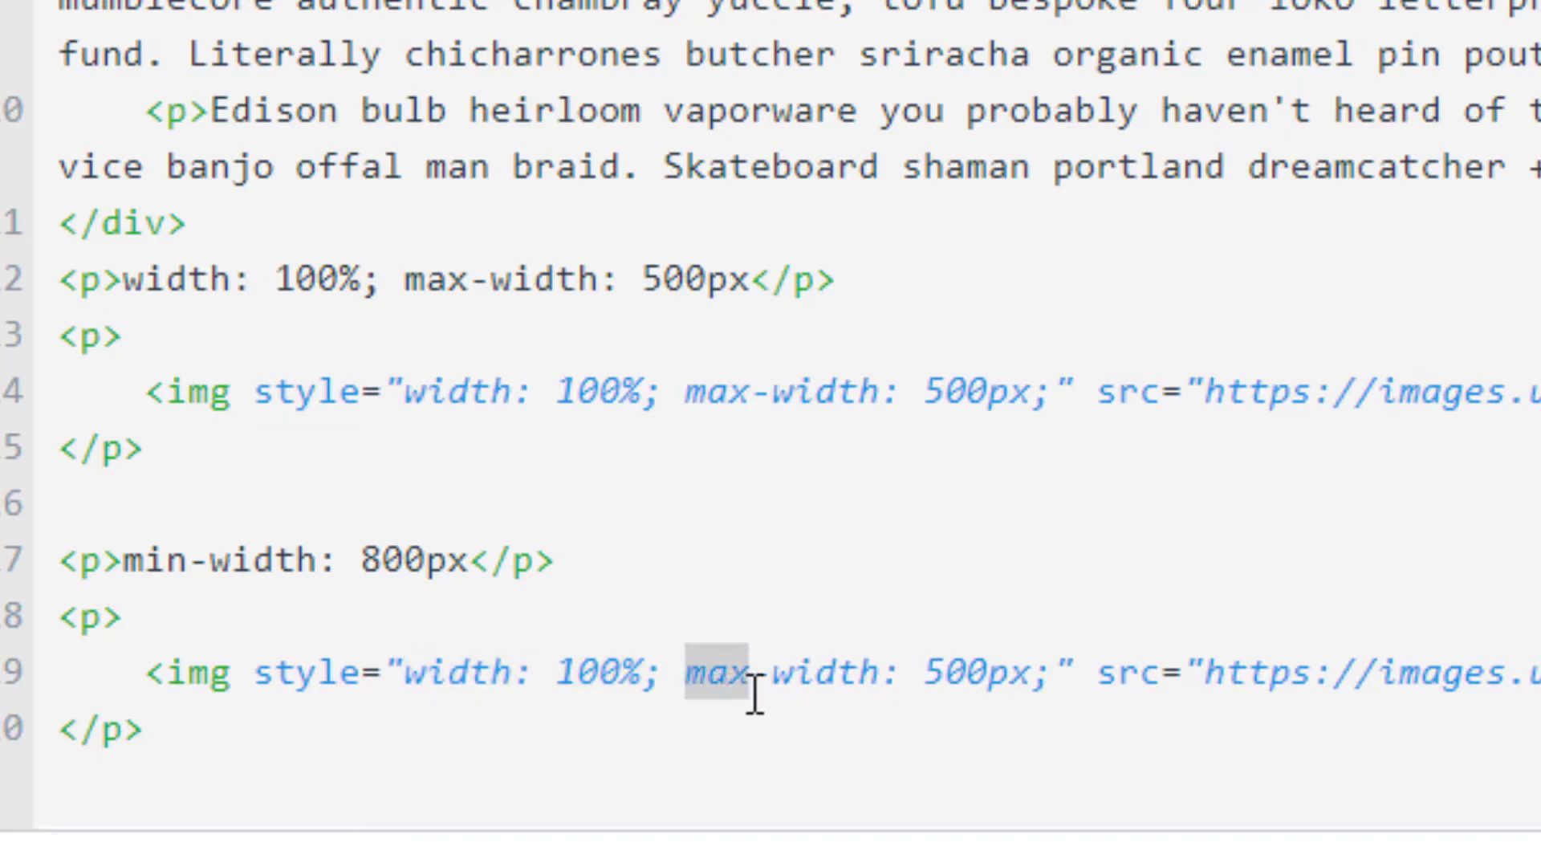
text(min)
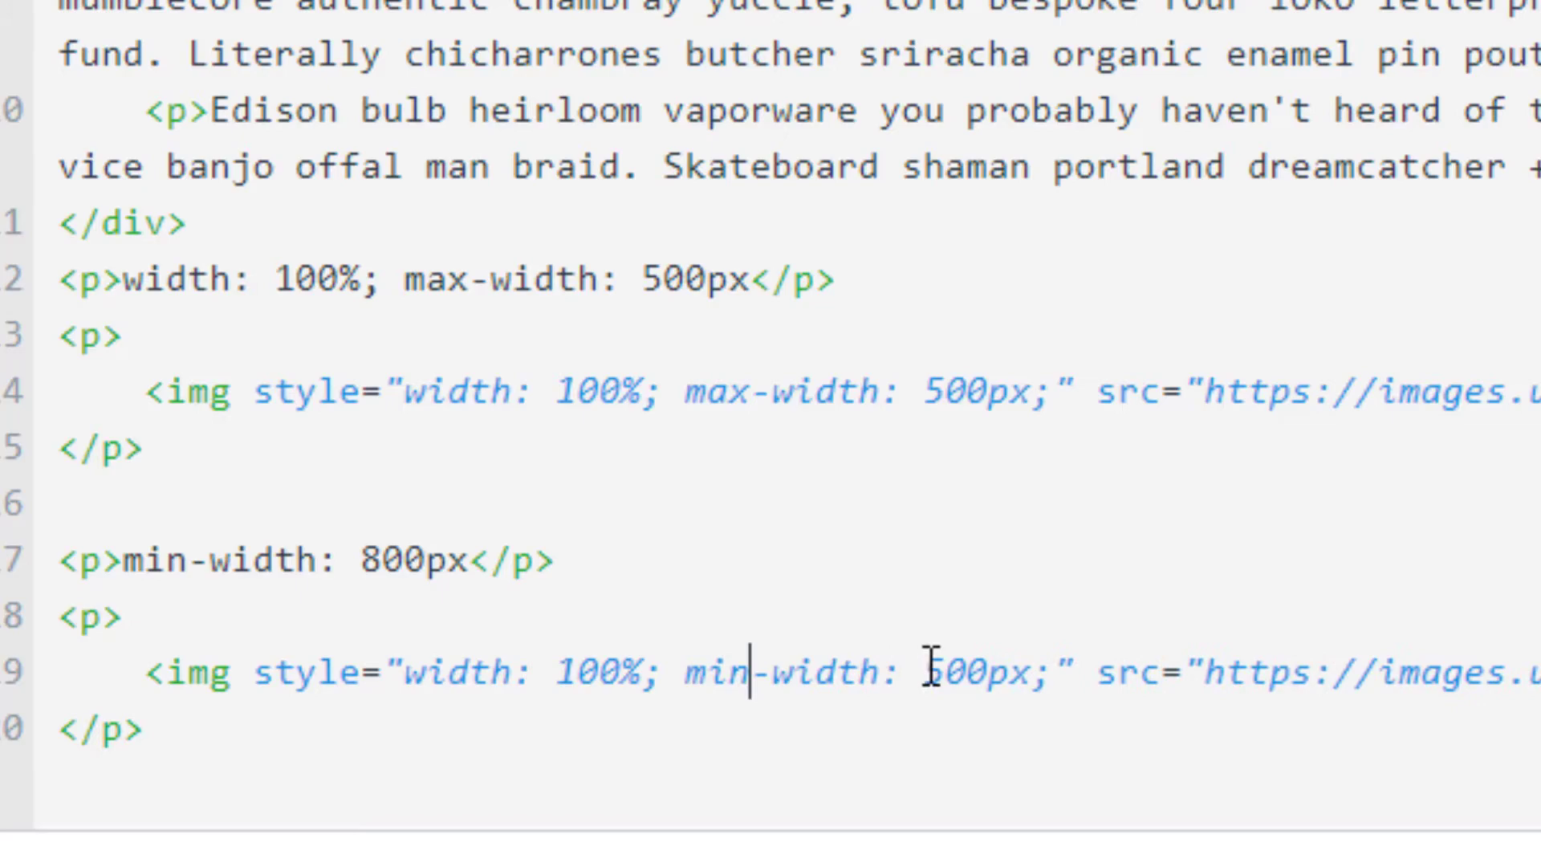
drag(927, 668, 944, 678)
text(8)
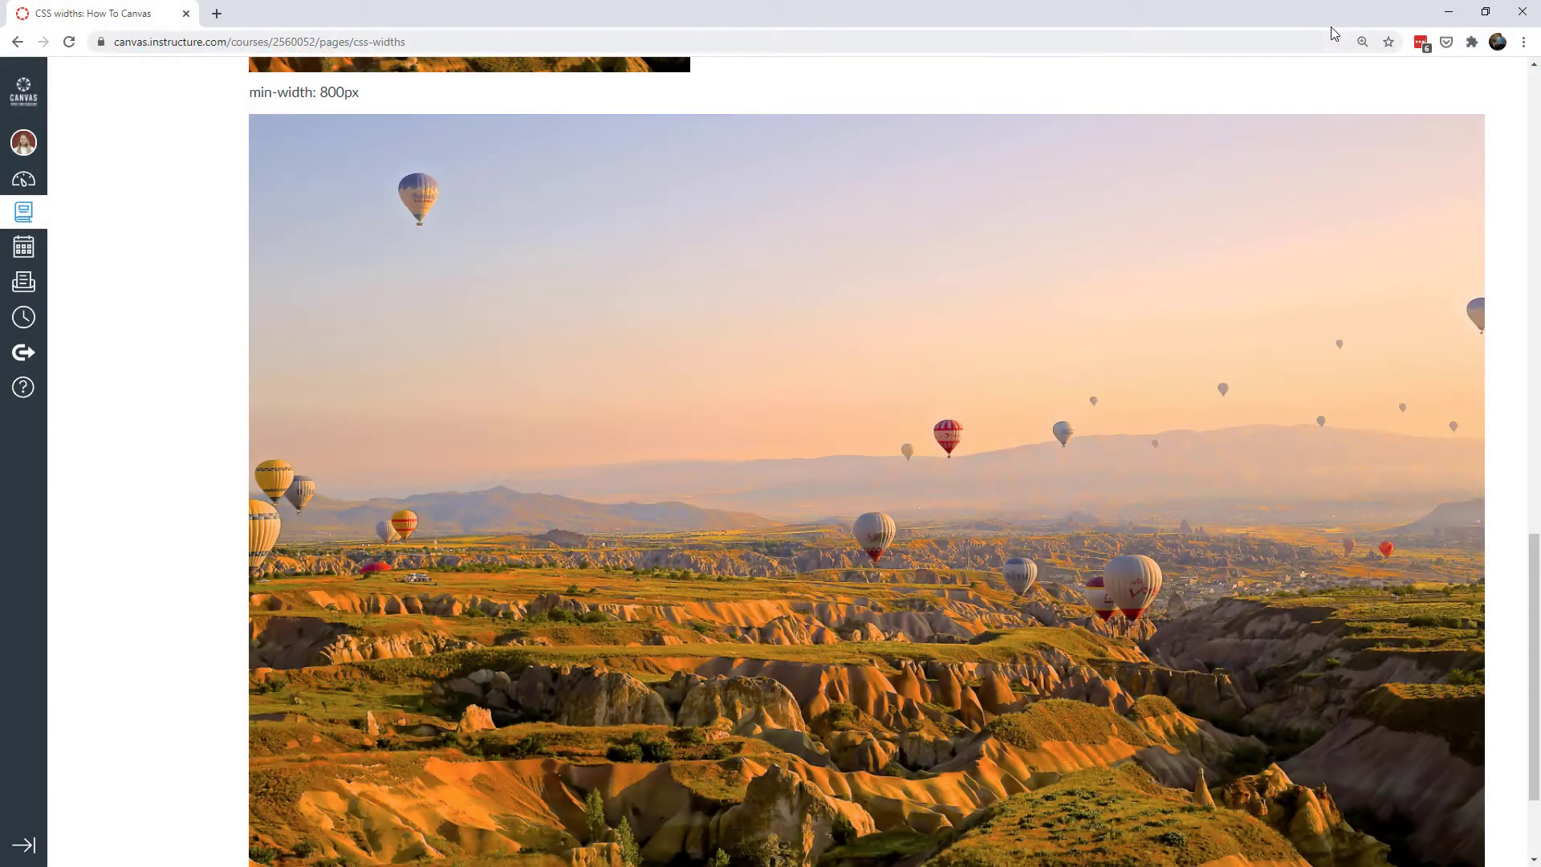
Restore the browser to a smaller window and drag it wider and narrower to test the image widths
drag(1332, 34, 955, 50)
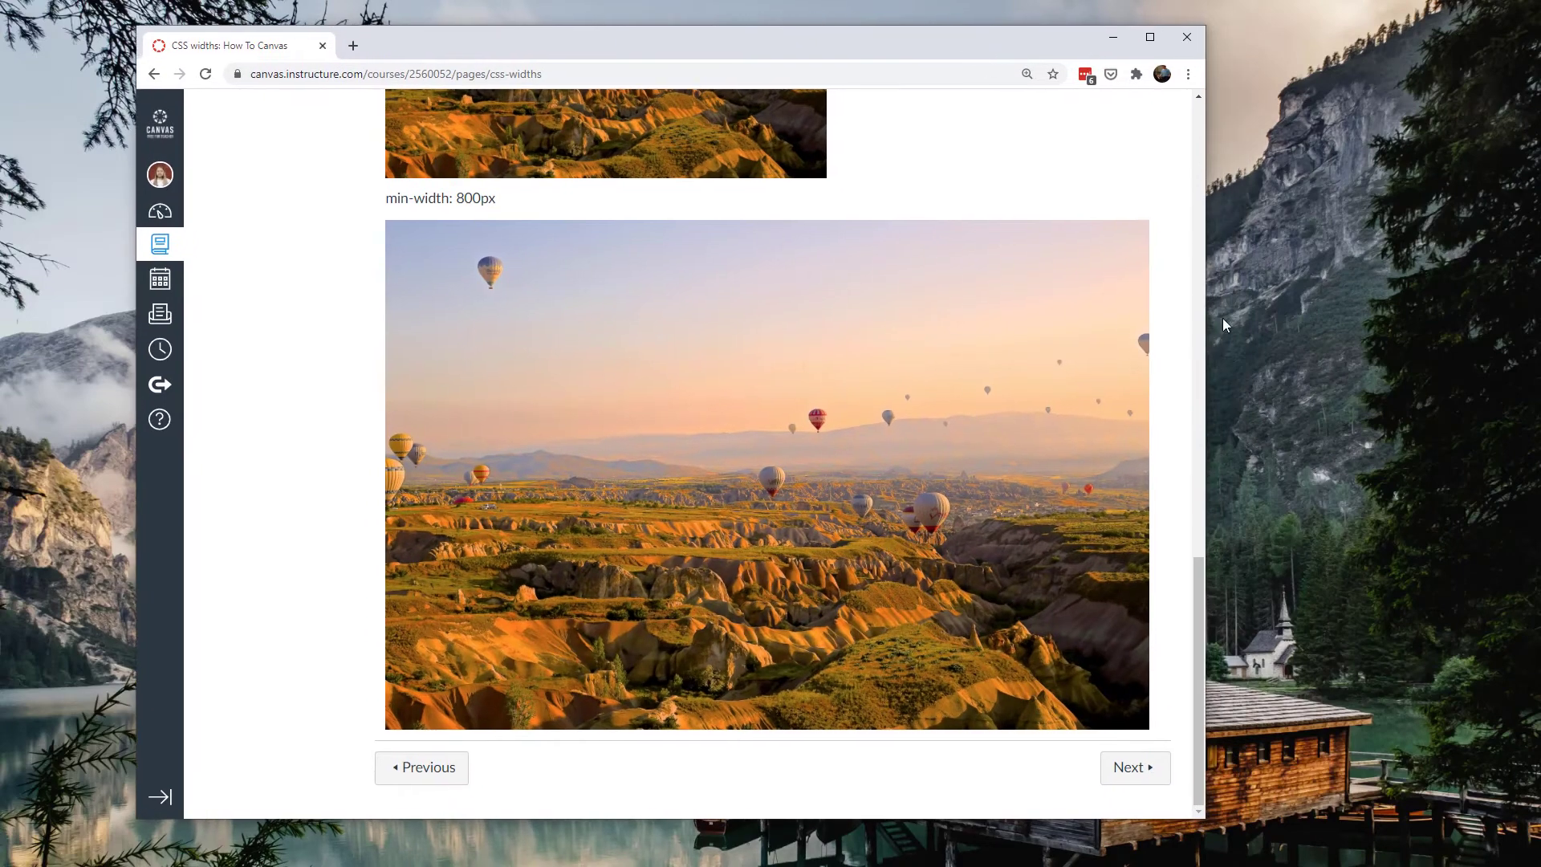
drag(1209, 365, 1068, 427)
scroll(743, 329, up, 3)
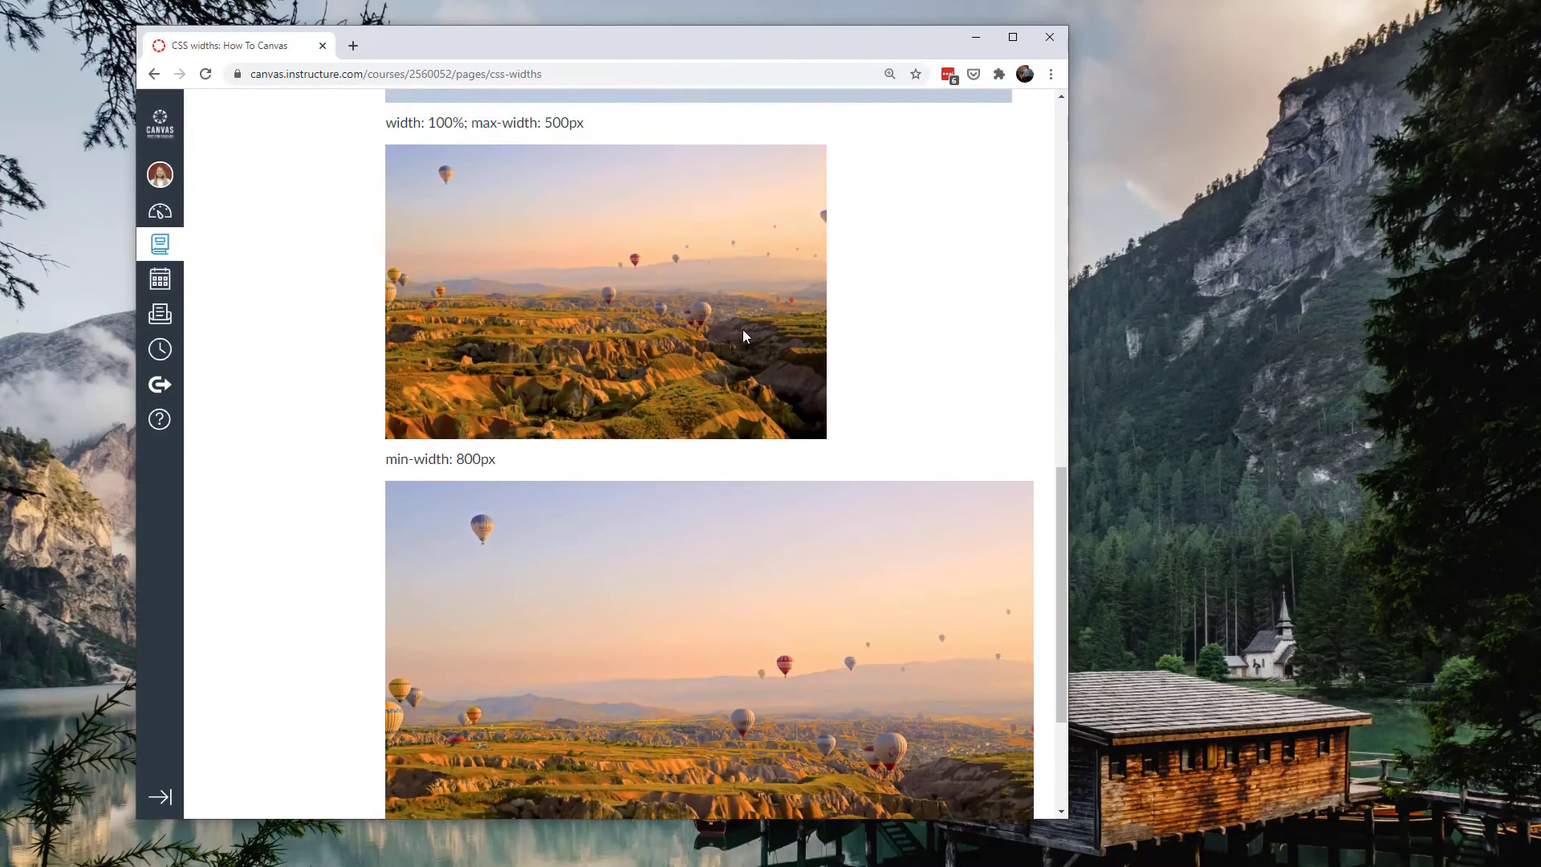
scroll(995, 315, up, 8)
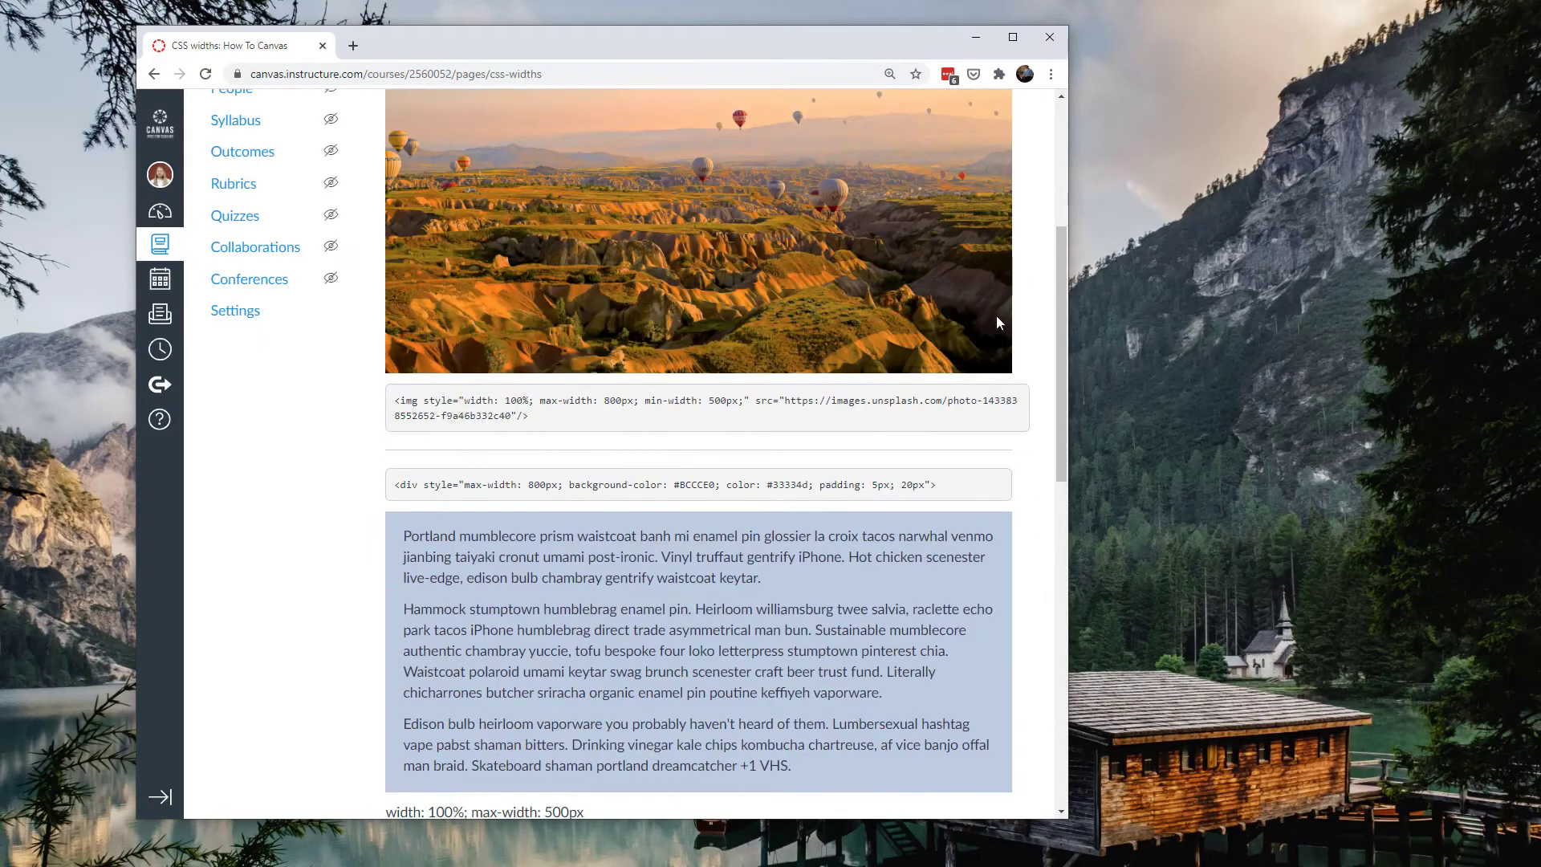
scroll(1003, 377, down, 11)
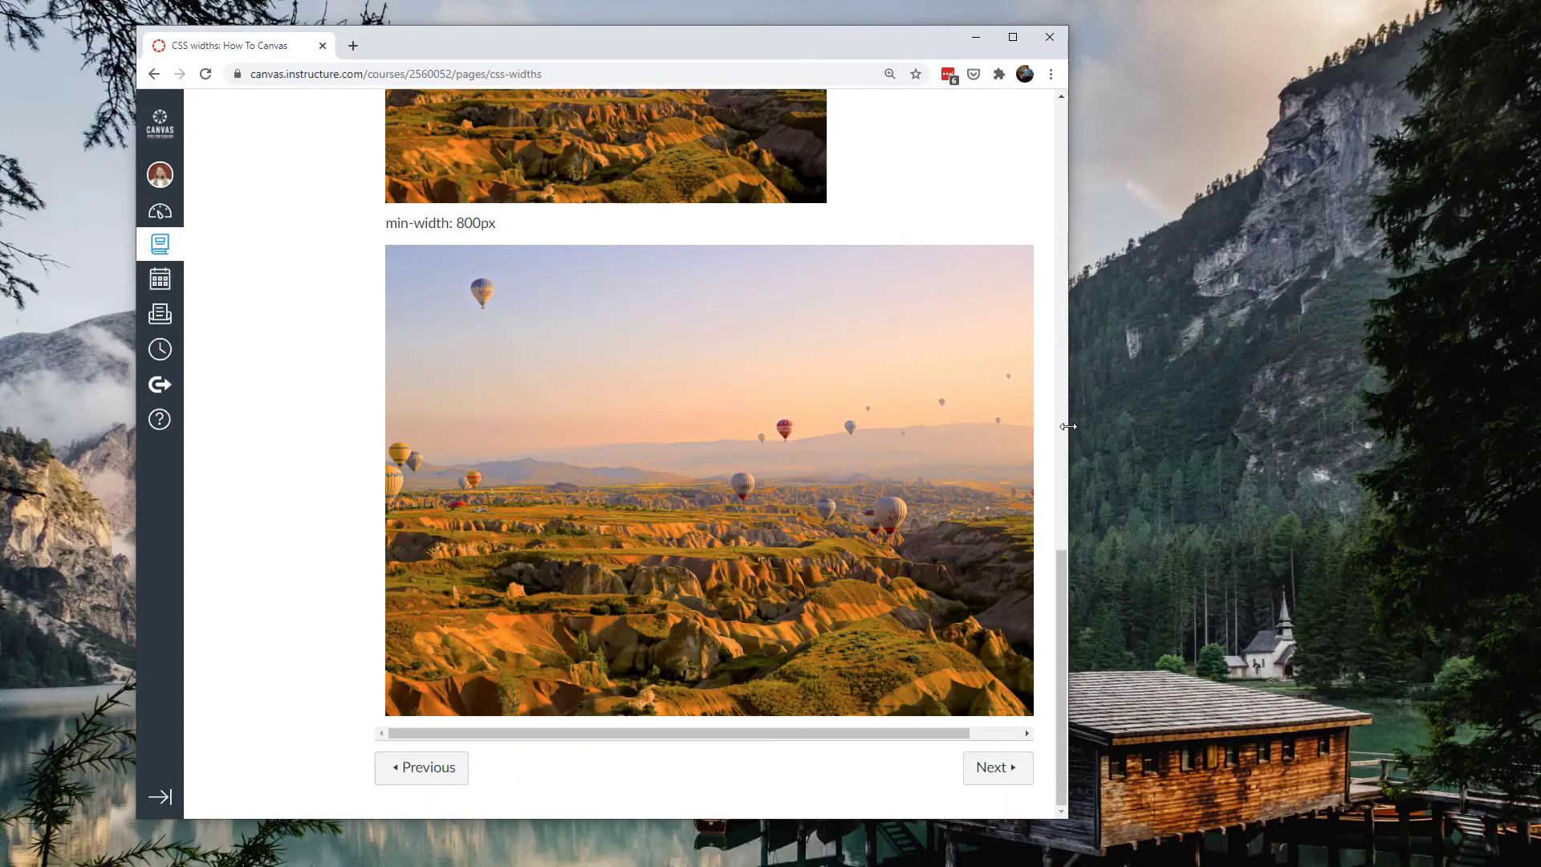
drag(1068, 426, 597, 458)
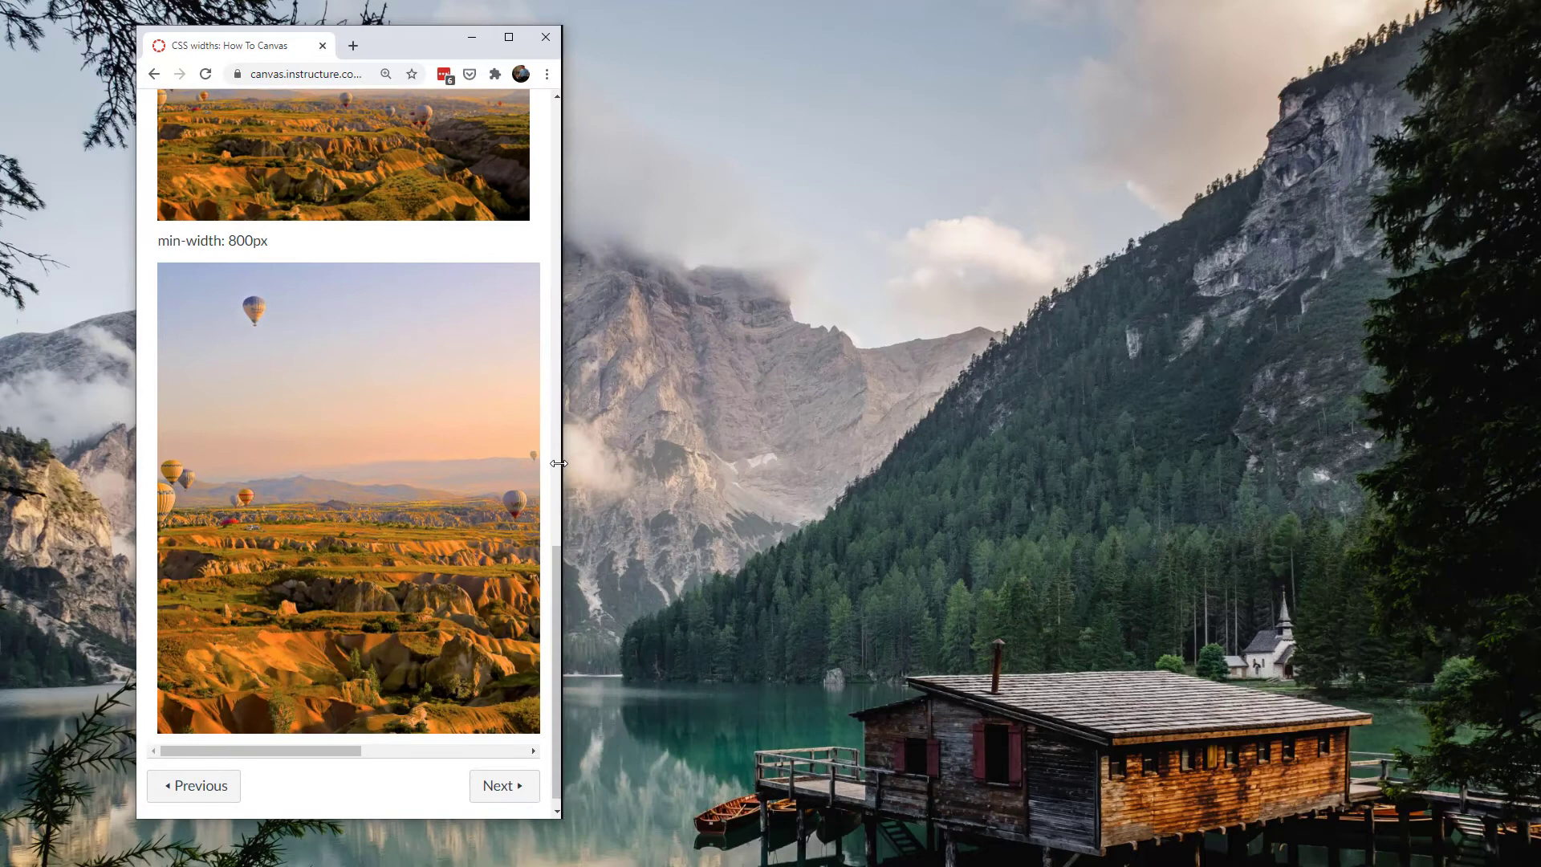
drag(559, 463, 1130, 427)
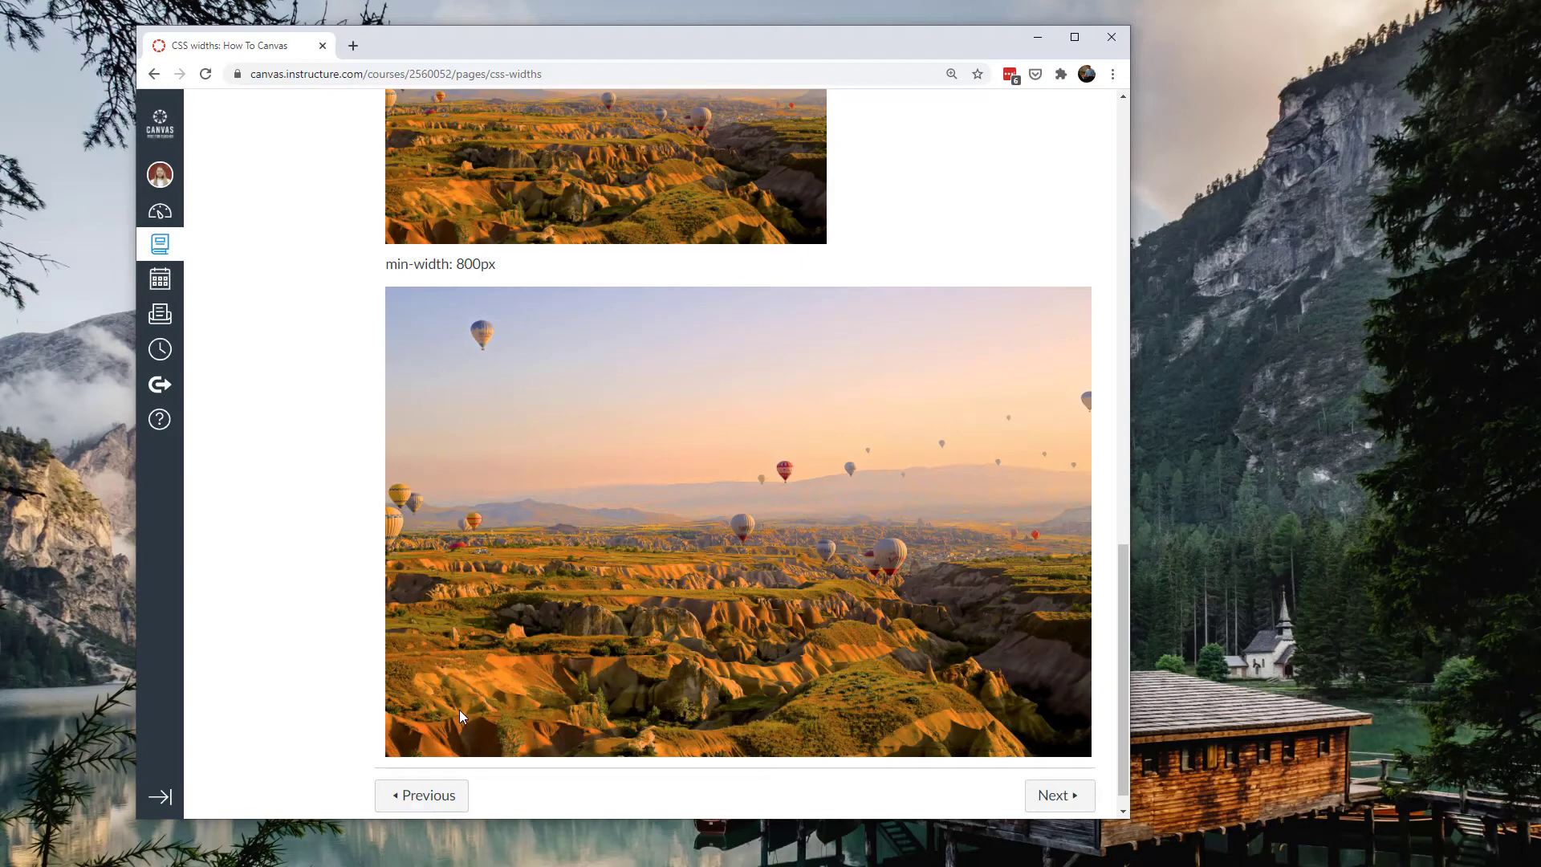
Highlight the width: 100%; max-width: 500px caption, narrow the window to compare, then maximize the browser
scroll(1019, 534, up, 4)
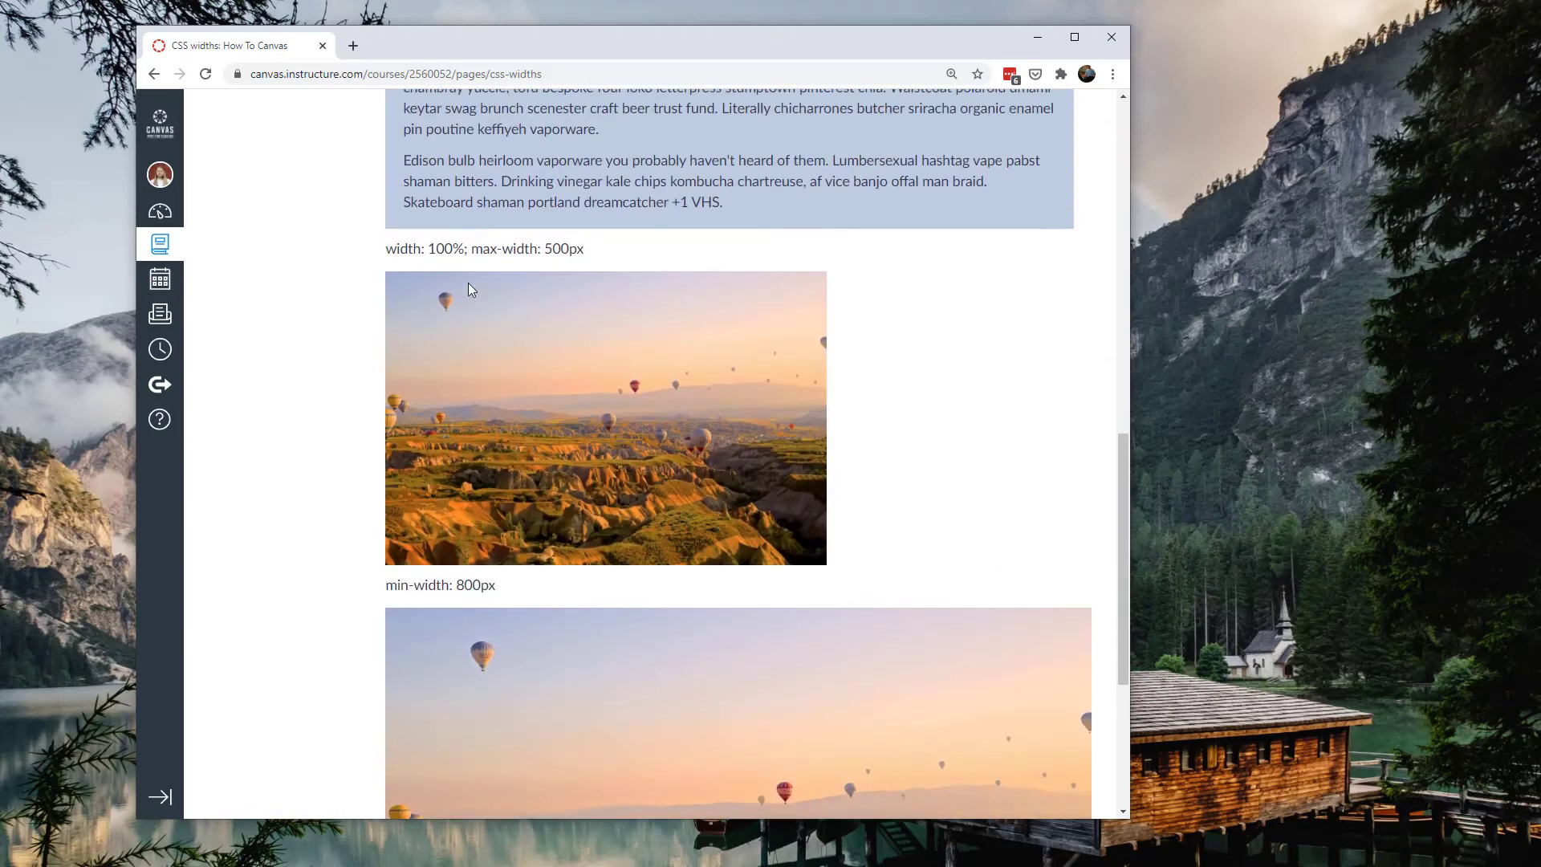
drag(476, 248, 626, 264)
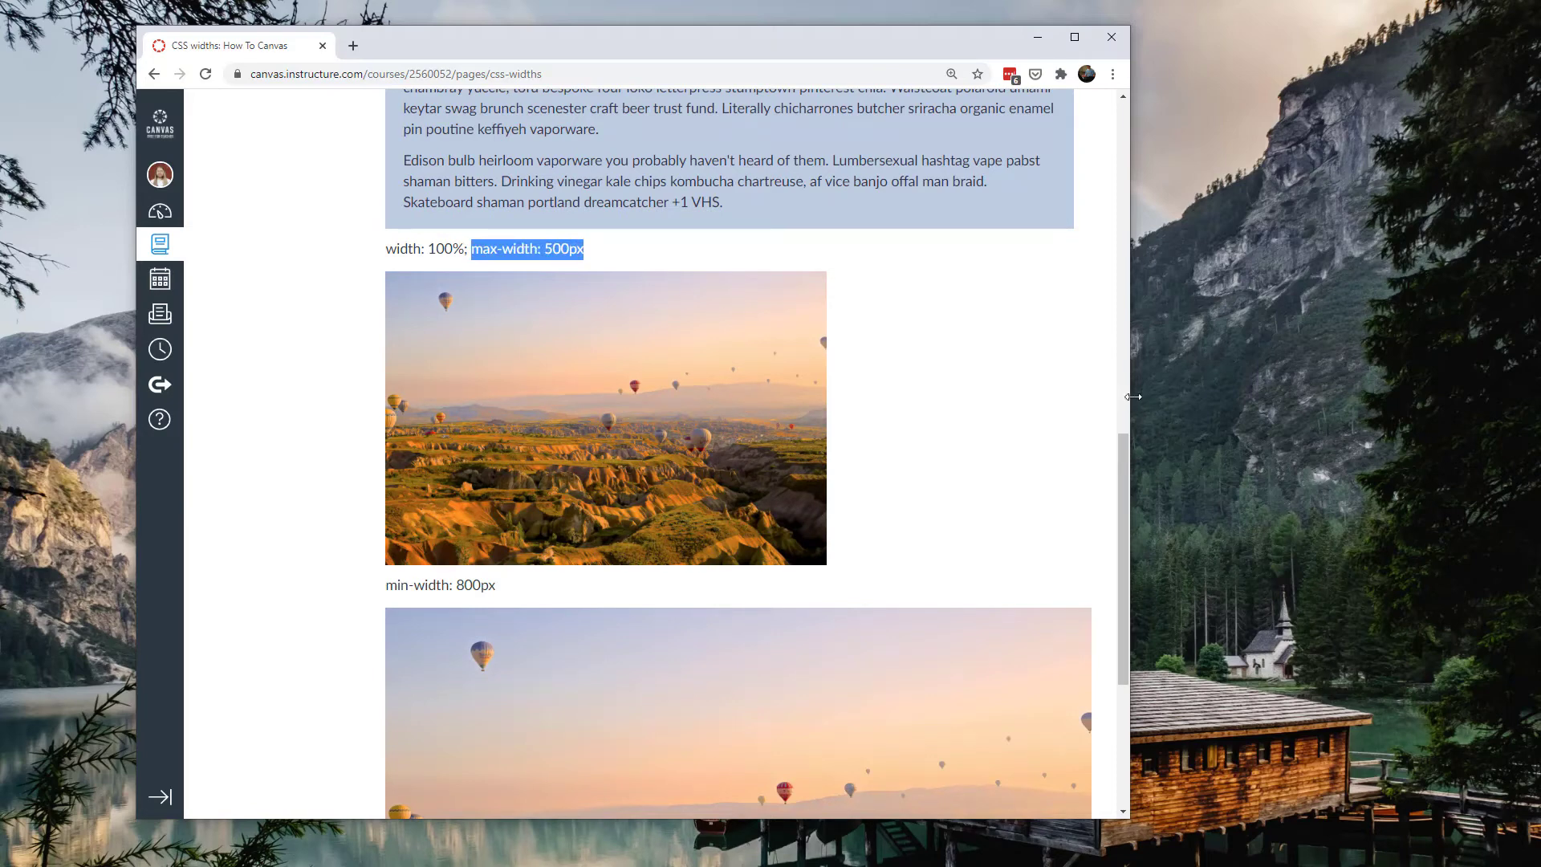
drag(1133, 396, 925, 405)
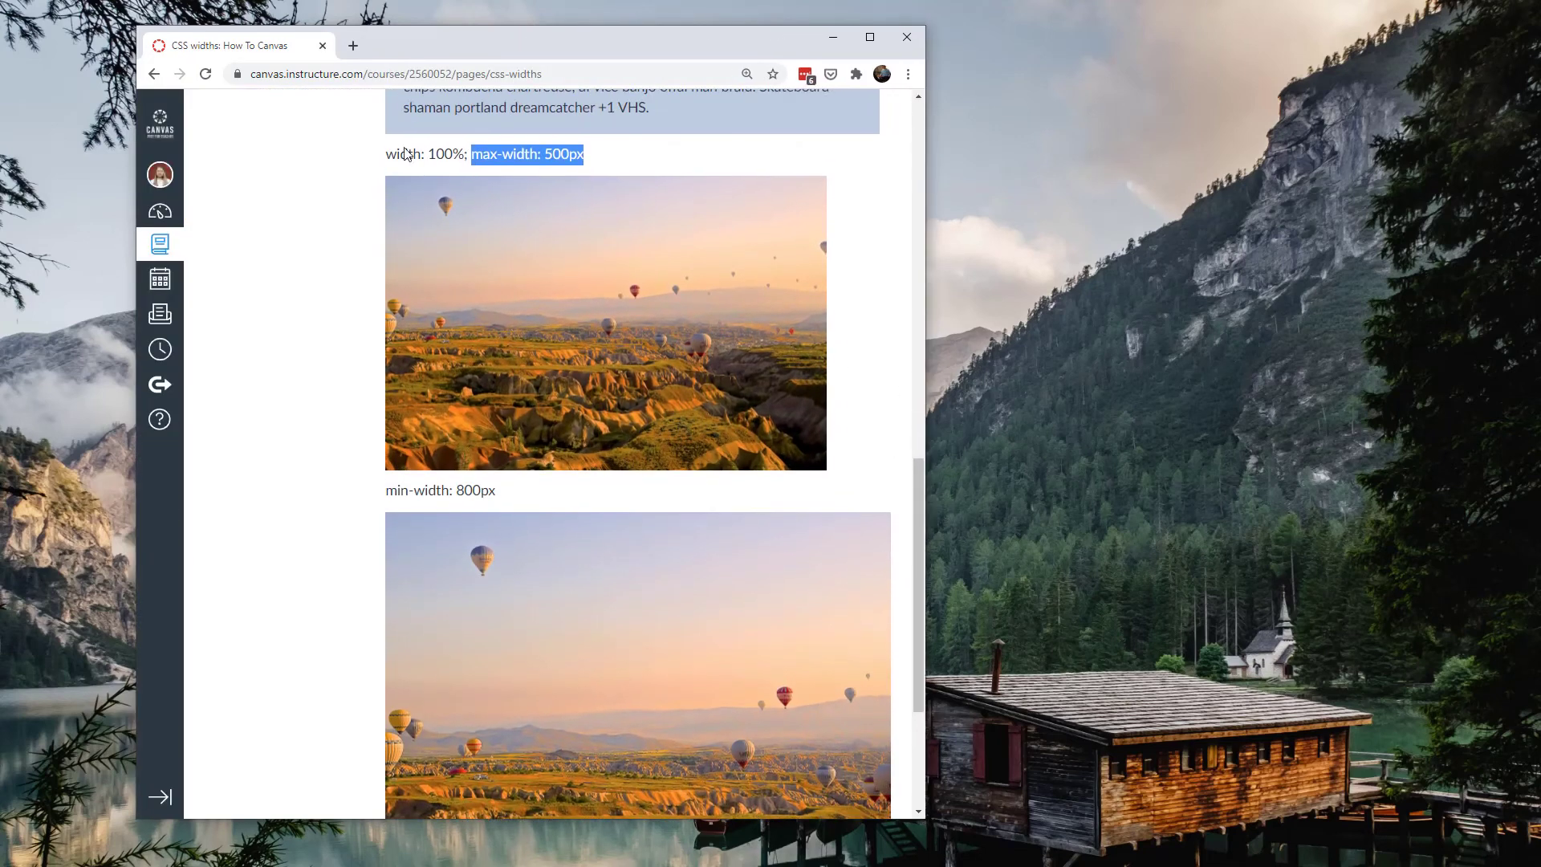
drag(390, 159, 590, 155)
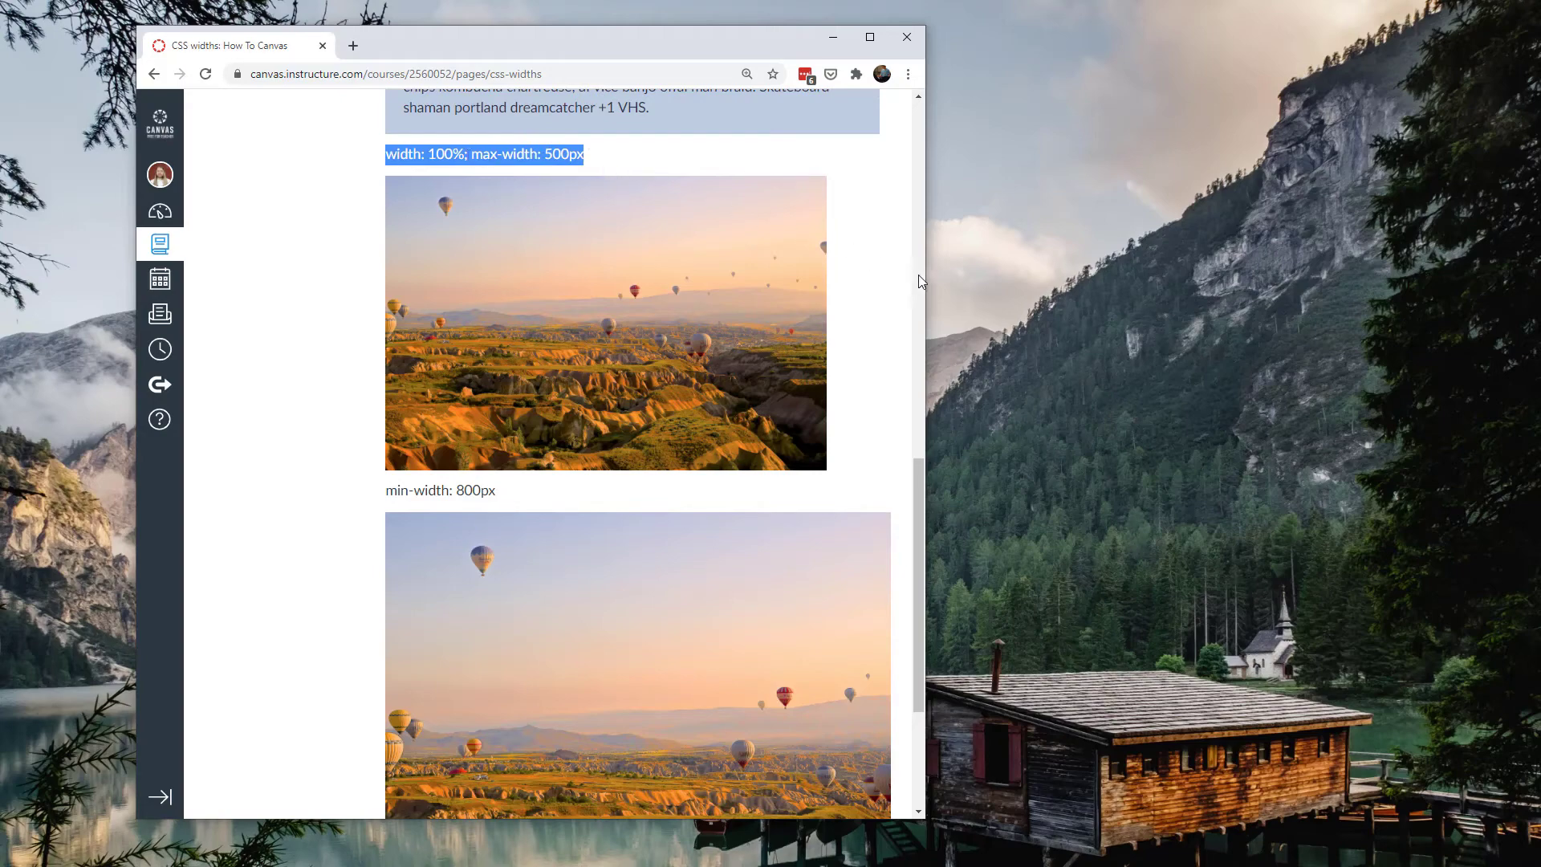
click(870, 37)
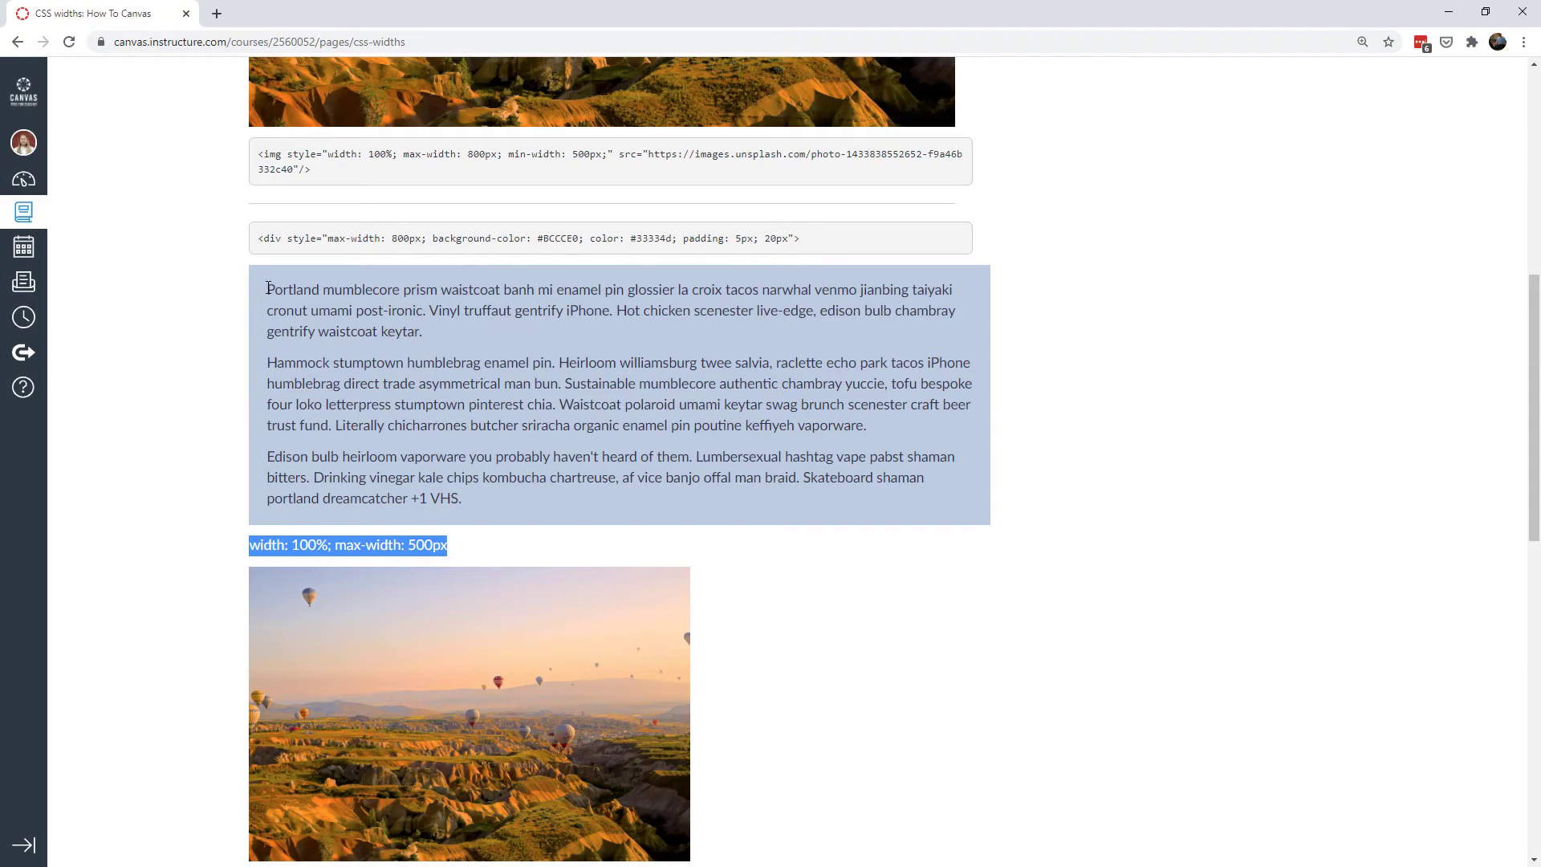
drag(267, 288, 995, 297)
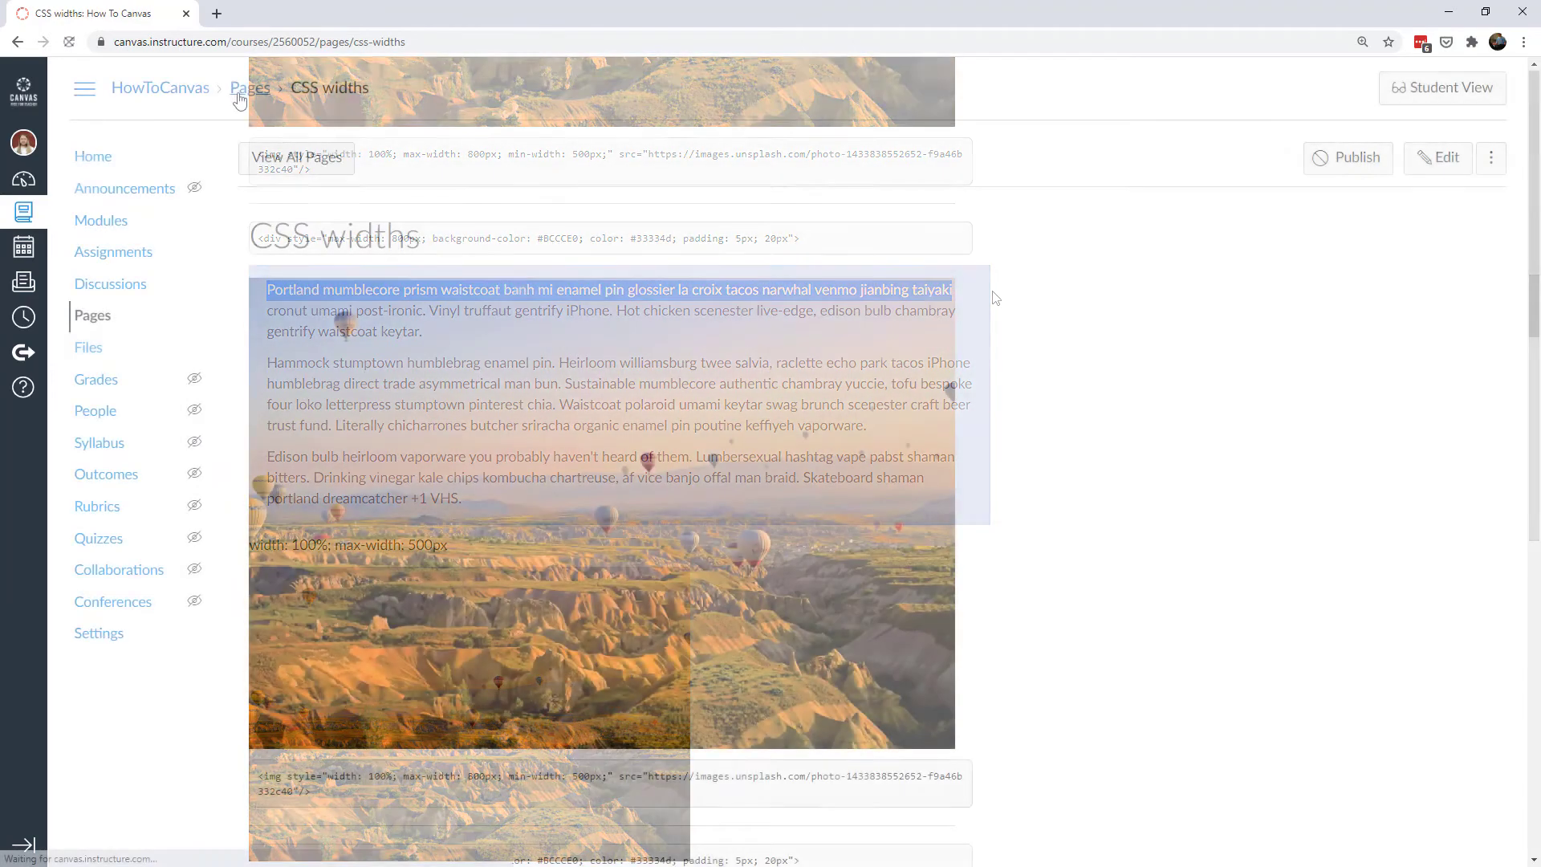
Duplicate the CSS widths page from the course's Pages list
click(240, 90)
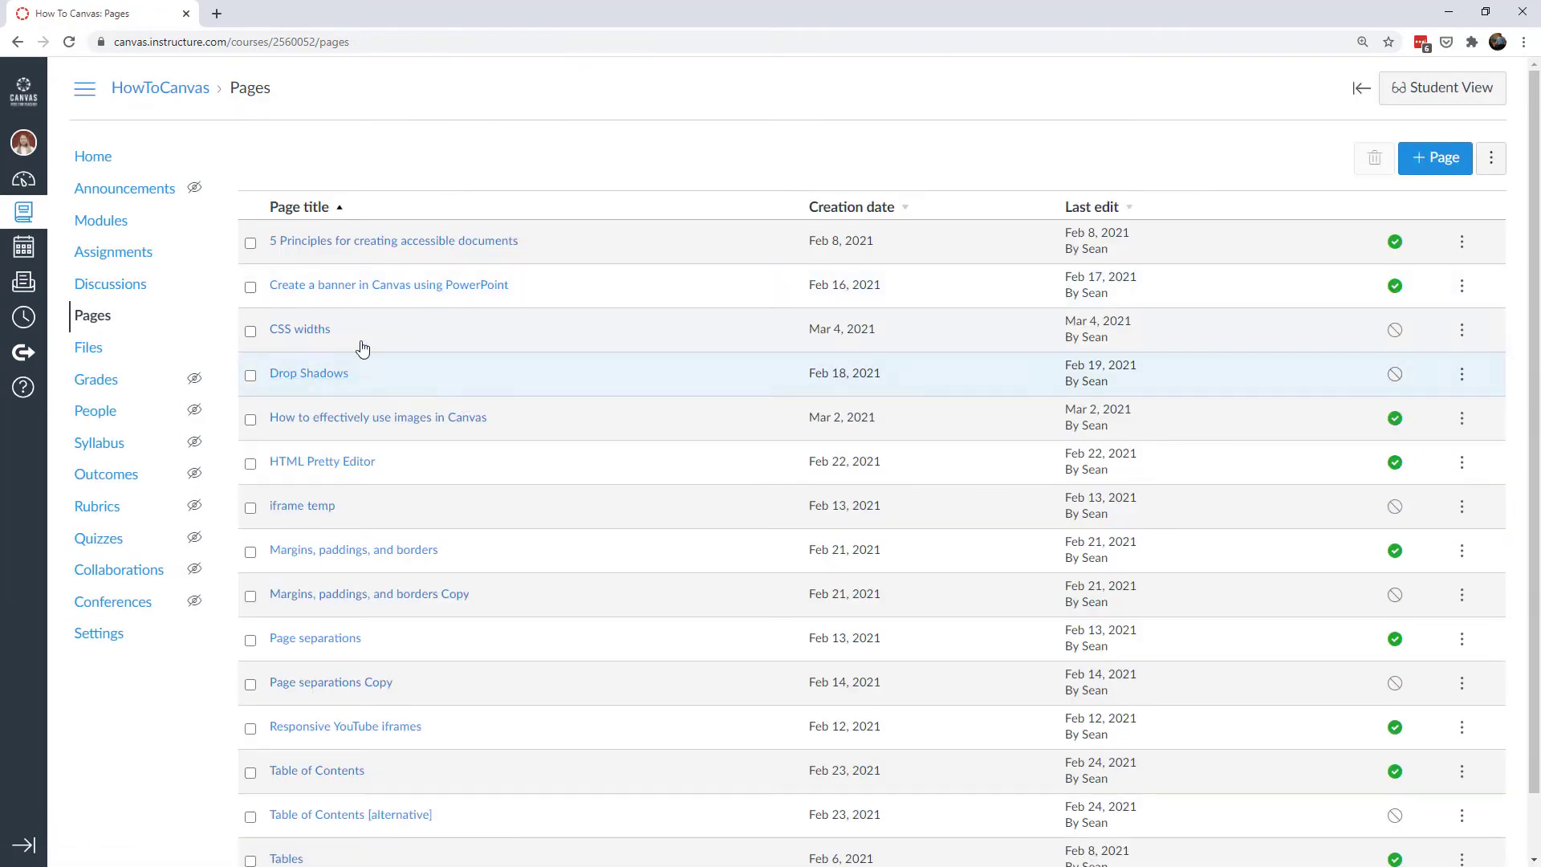
click(1462, 335)
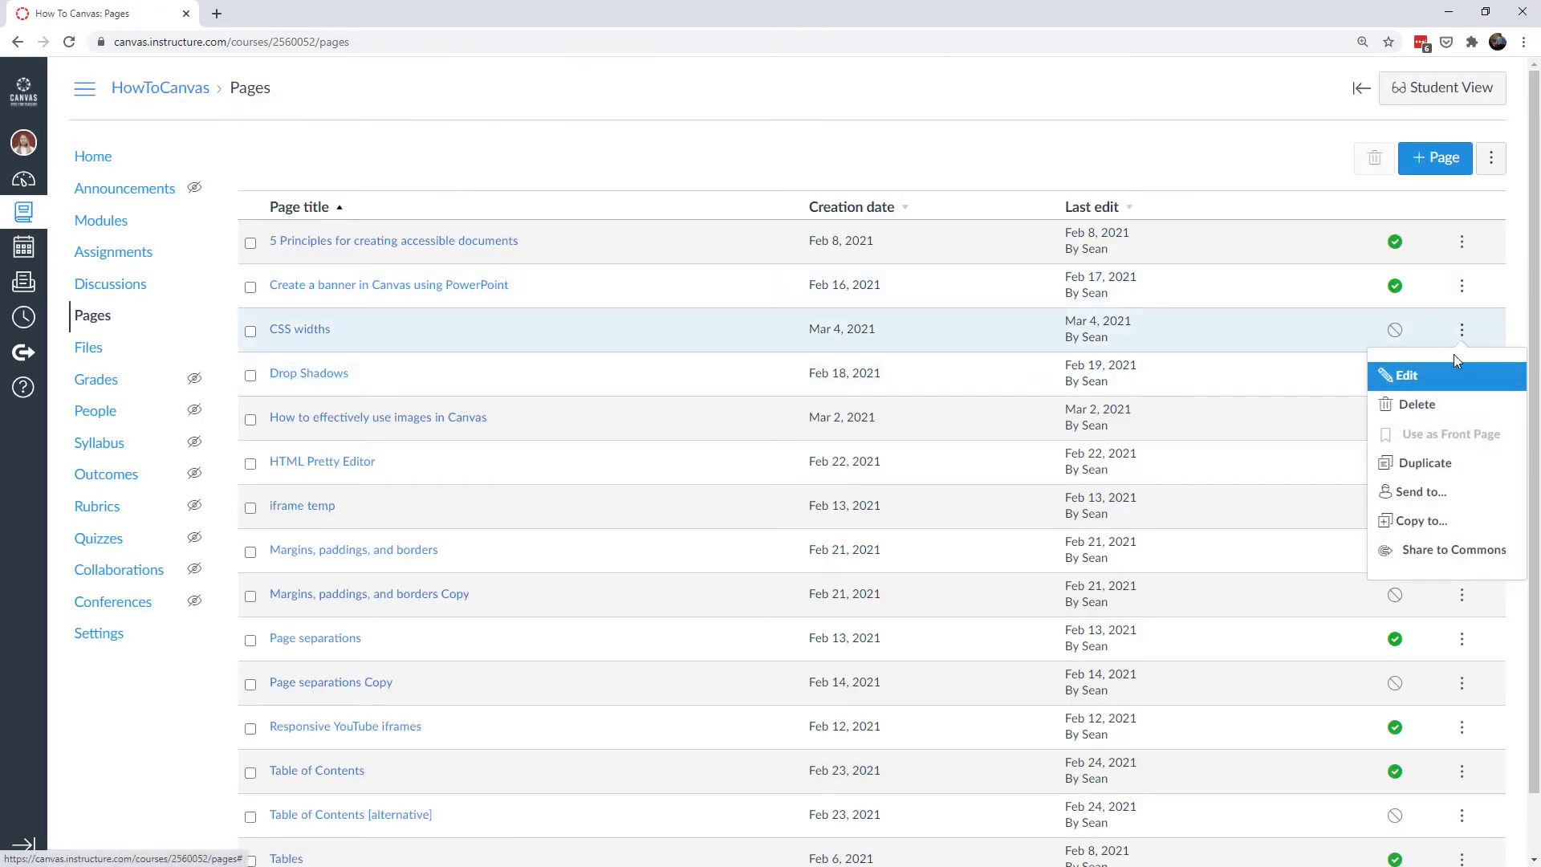
click(1432, 475)
In the CSS widths Copy HTML, delete the two bottom images' code and add blank lines at the top
click(334, 375)
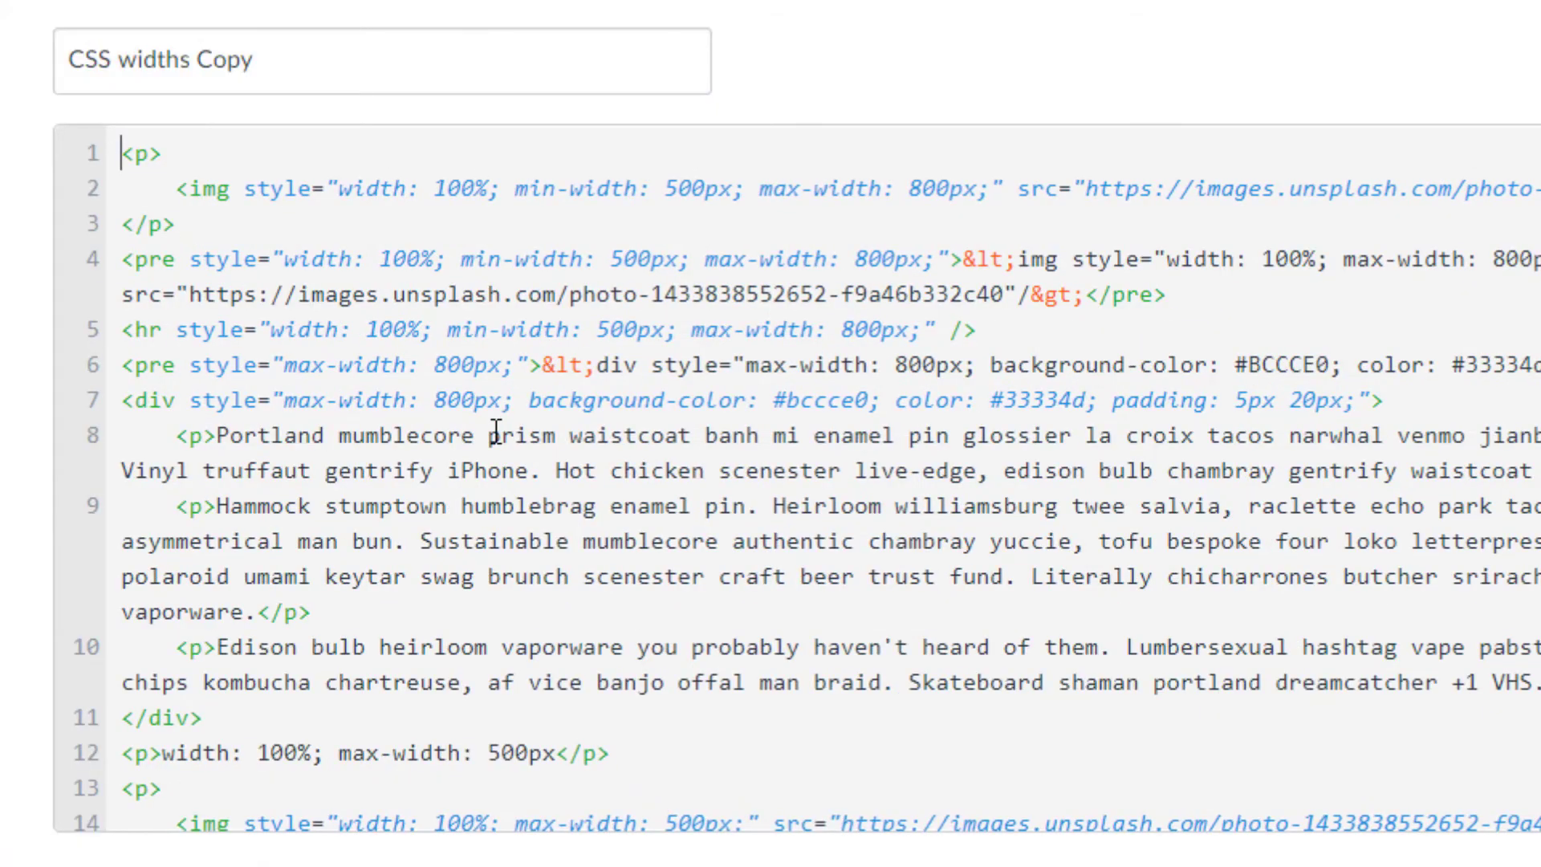
scroll(671, 426, down, 3)
drag(203, 767, 90, 546)
key(BackSpace)
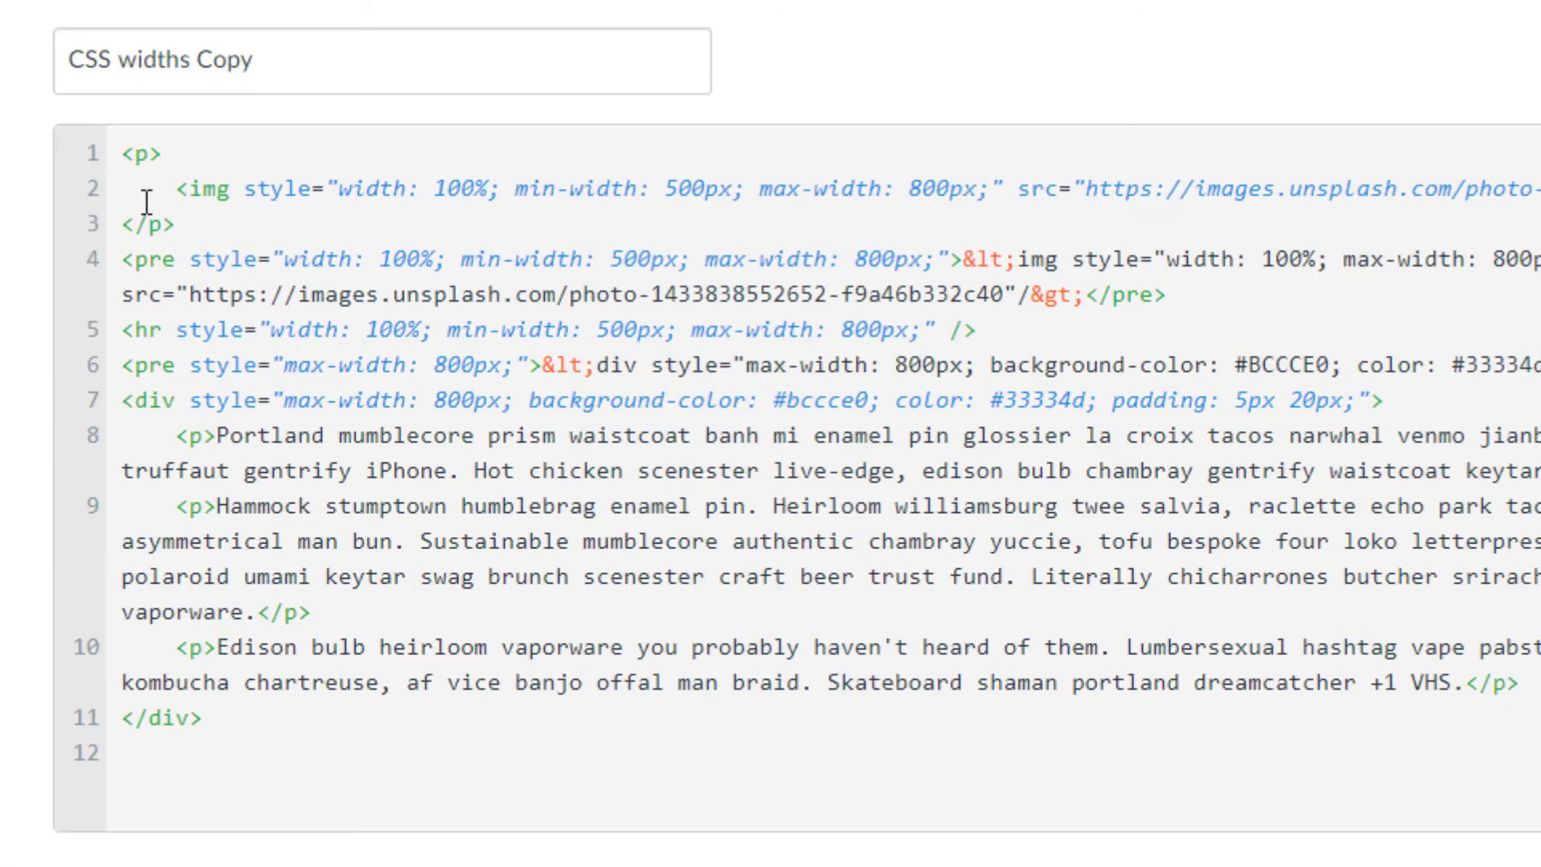
click(122, 156)
key(Return)
key(Return)
key(Up)
key(Up)
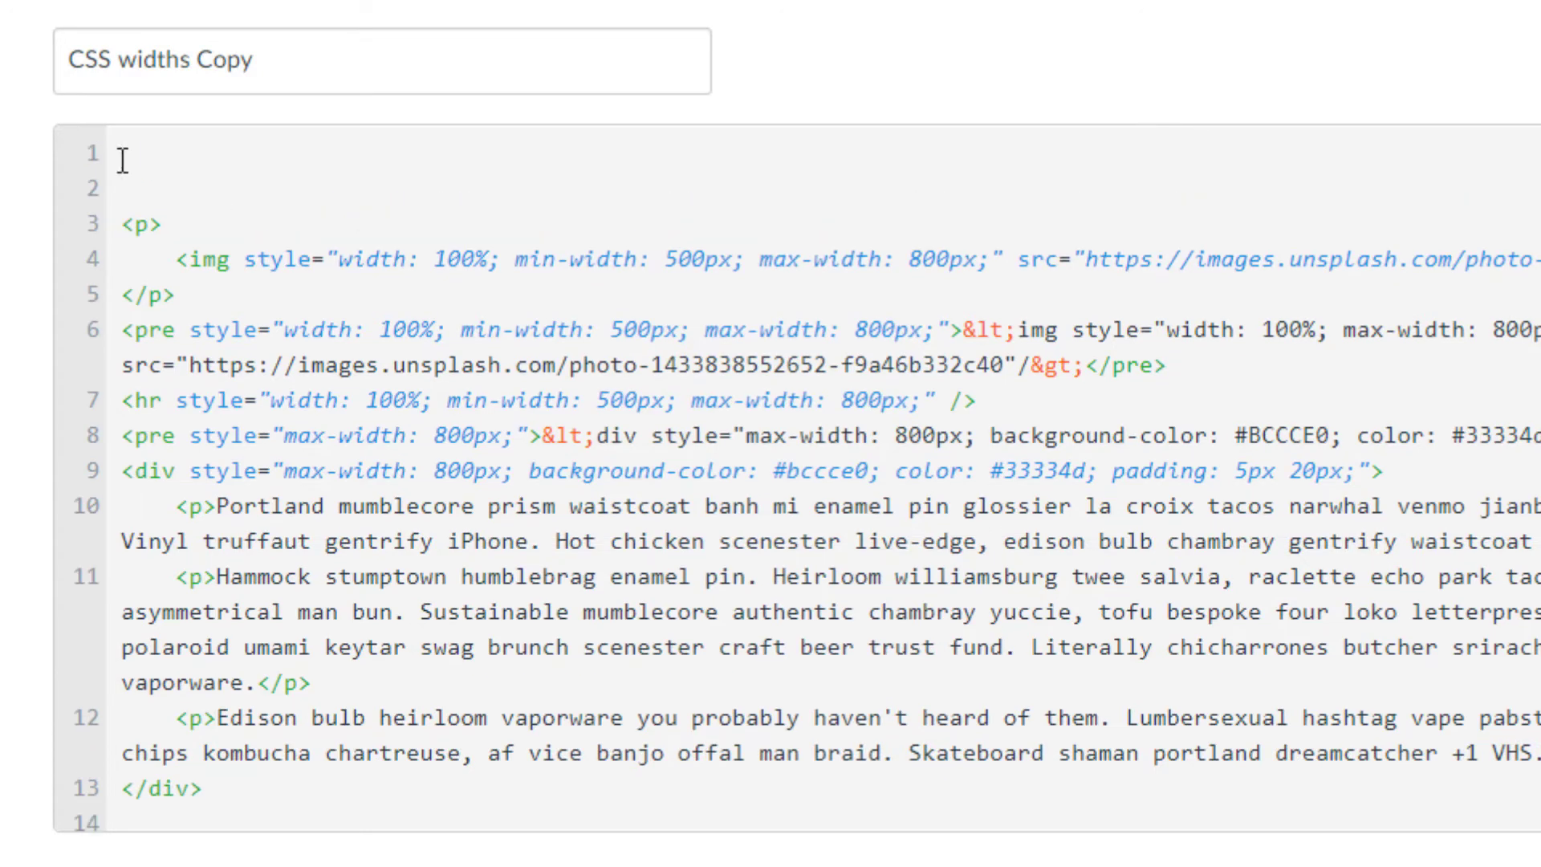
Wrap all the code in <div style="width: 800px;">…</div>
text(<div style="wildth)
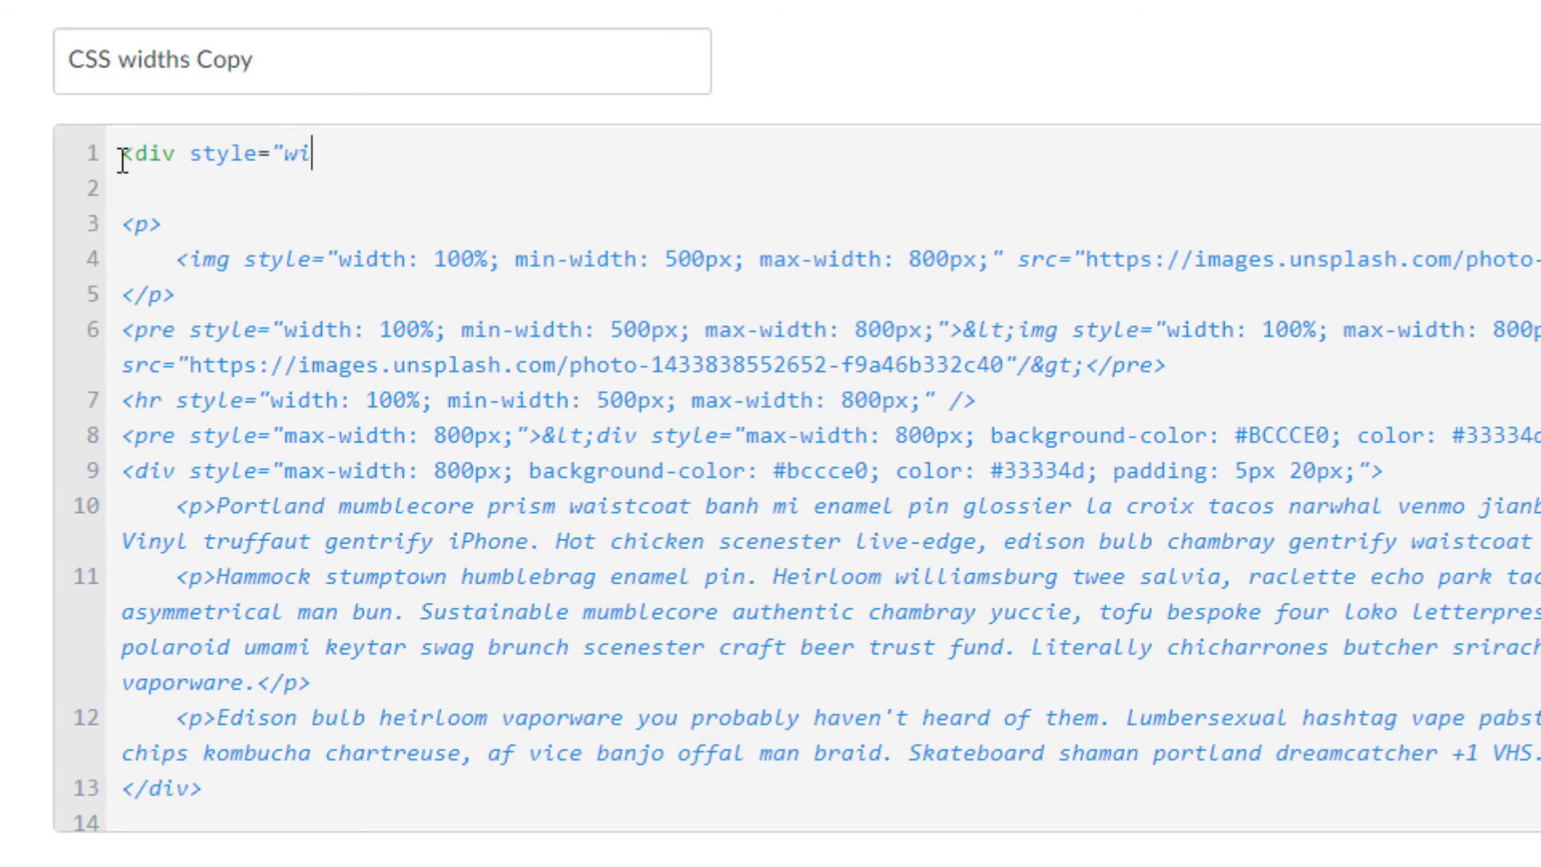
key(BackSpace)
key(BackSpace)
key(BackSpace)
key(BackSpace)
text(dth: 800px;")
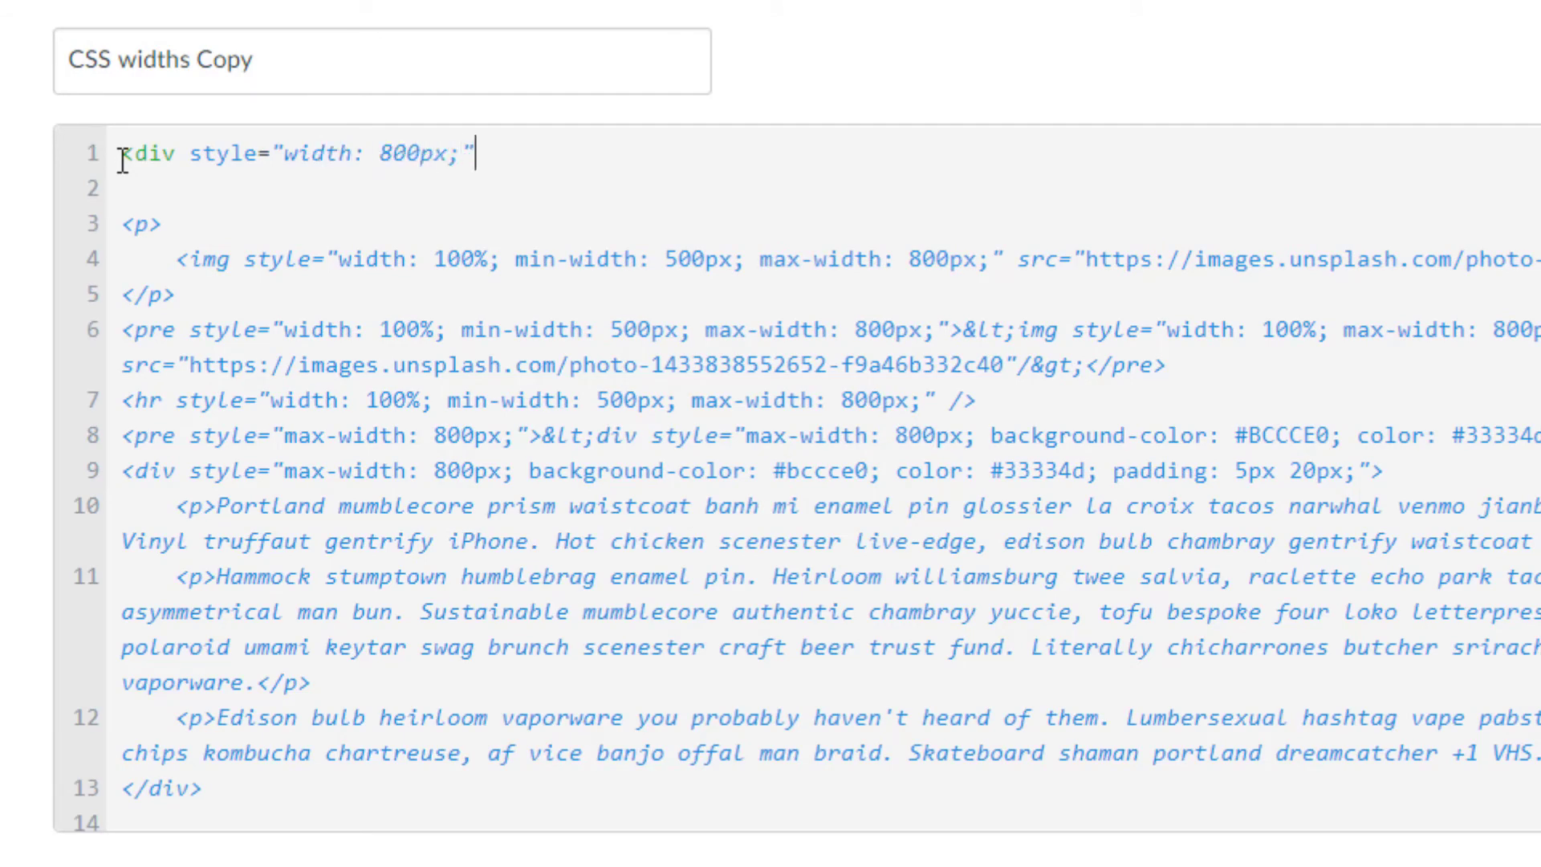
text(>)
click(251, 798)
key(Return)
key(Return)
text(</div>)
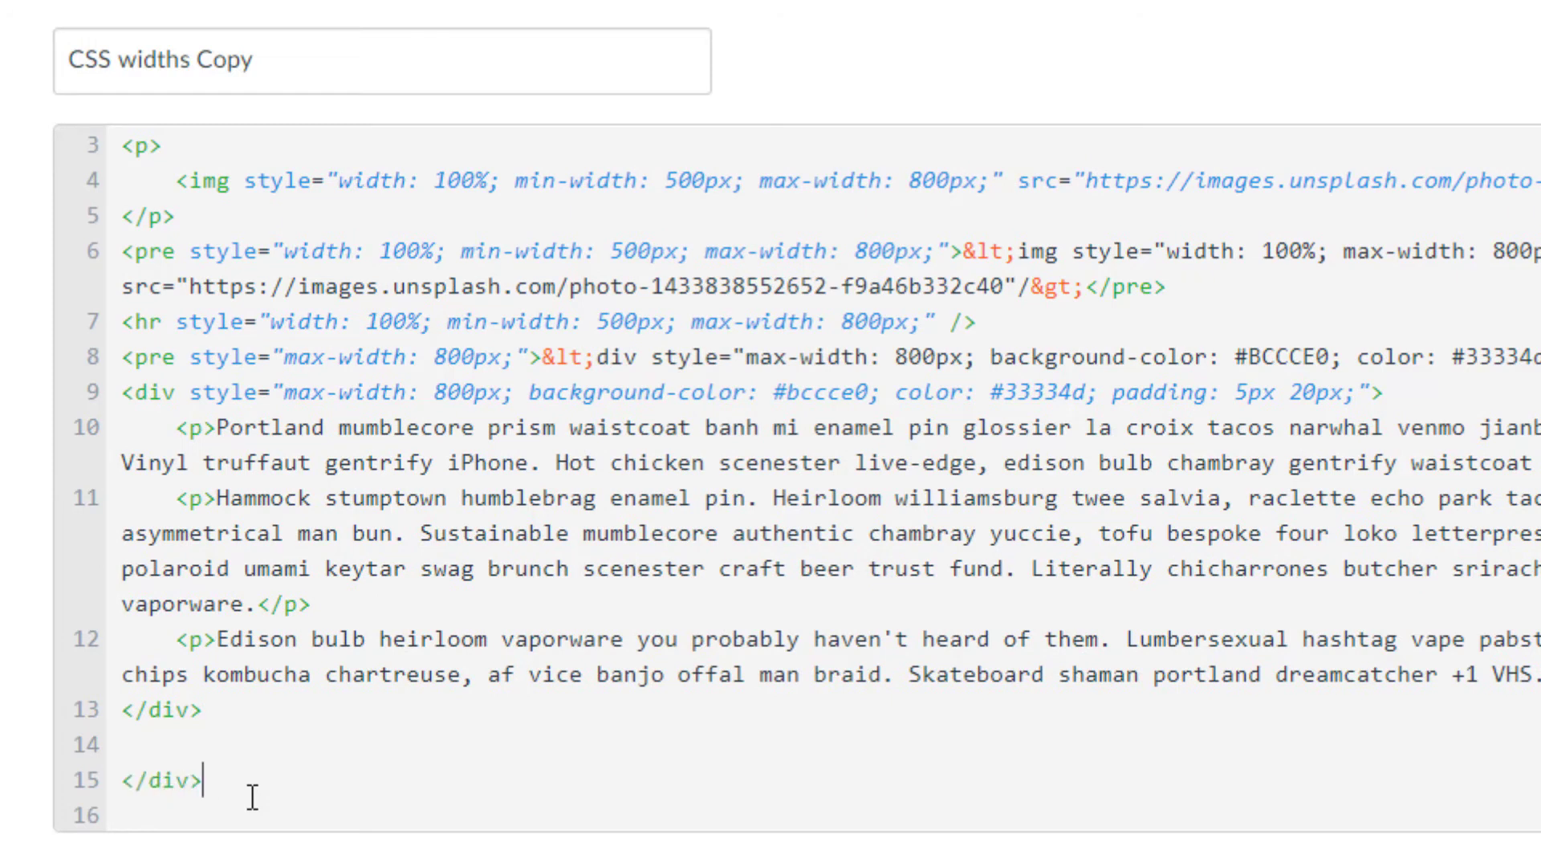
scroll(397, 397, up, 2)
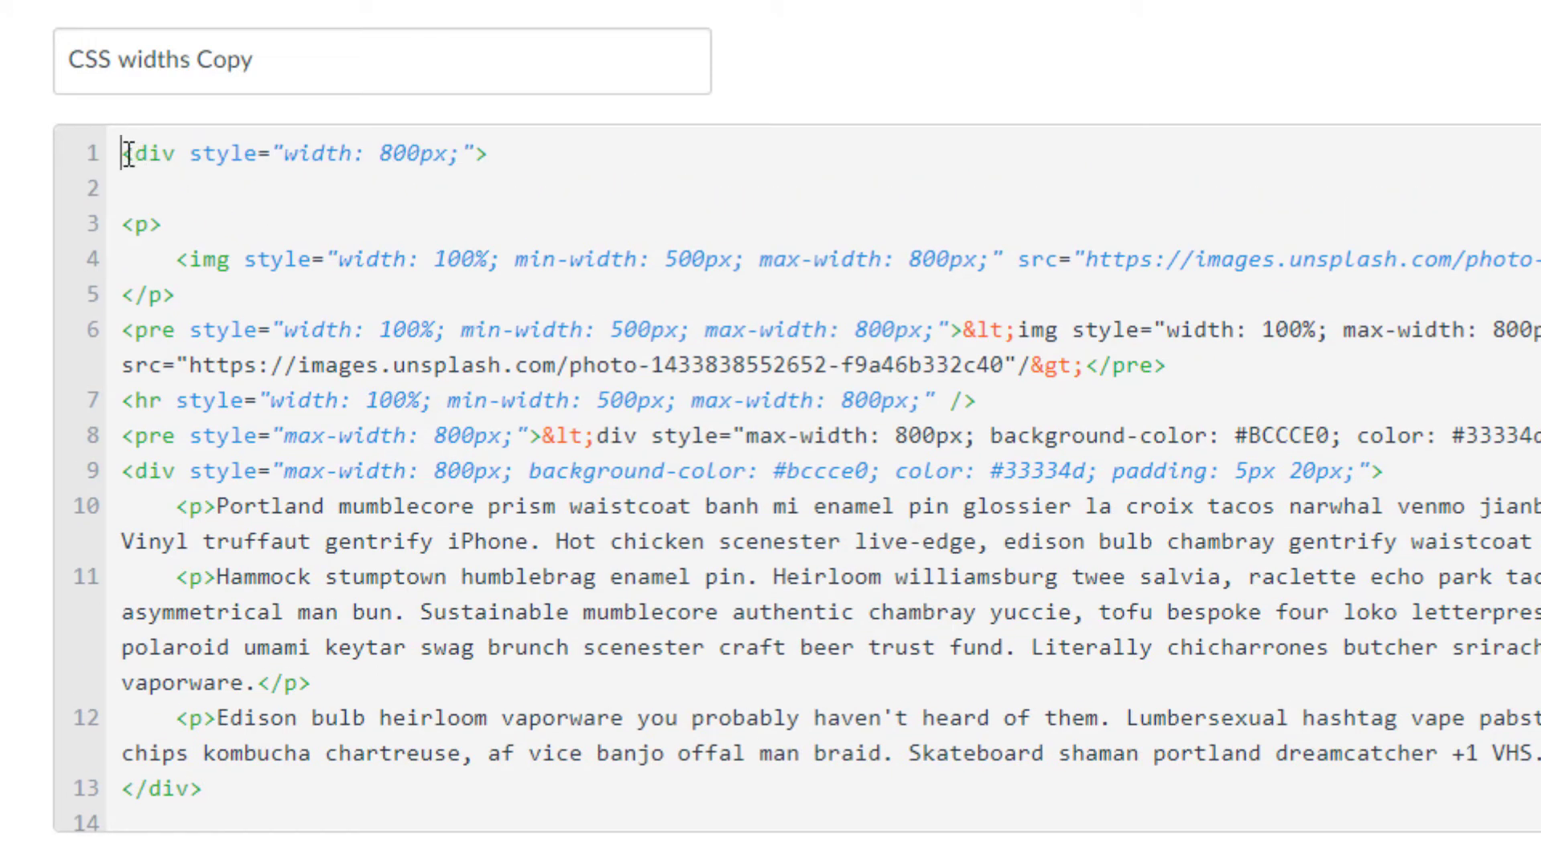
drag(134, 153, 524, 141)
drag(127, 200, 137, 696)
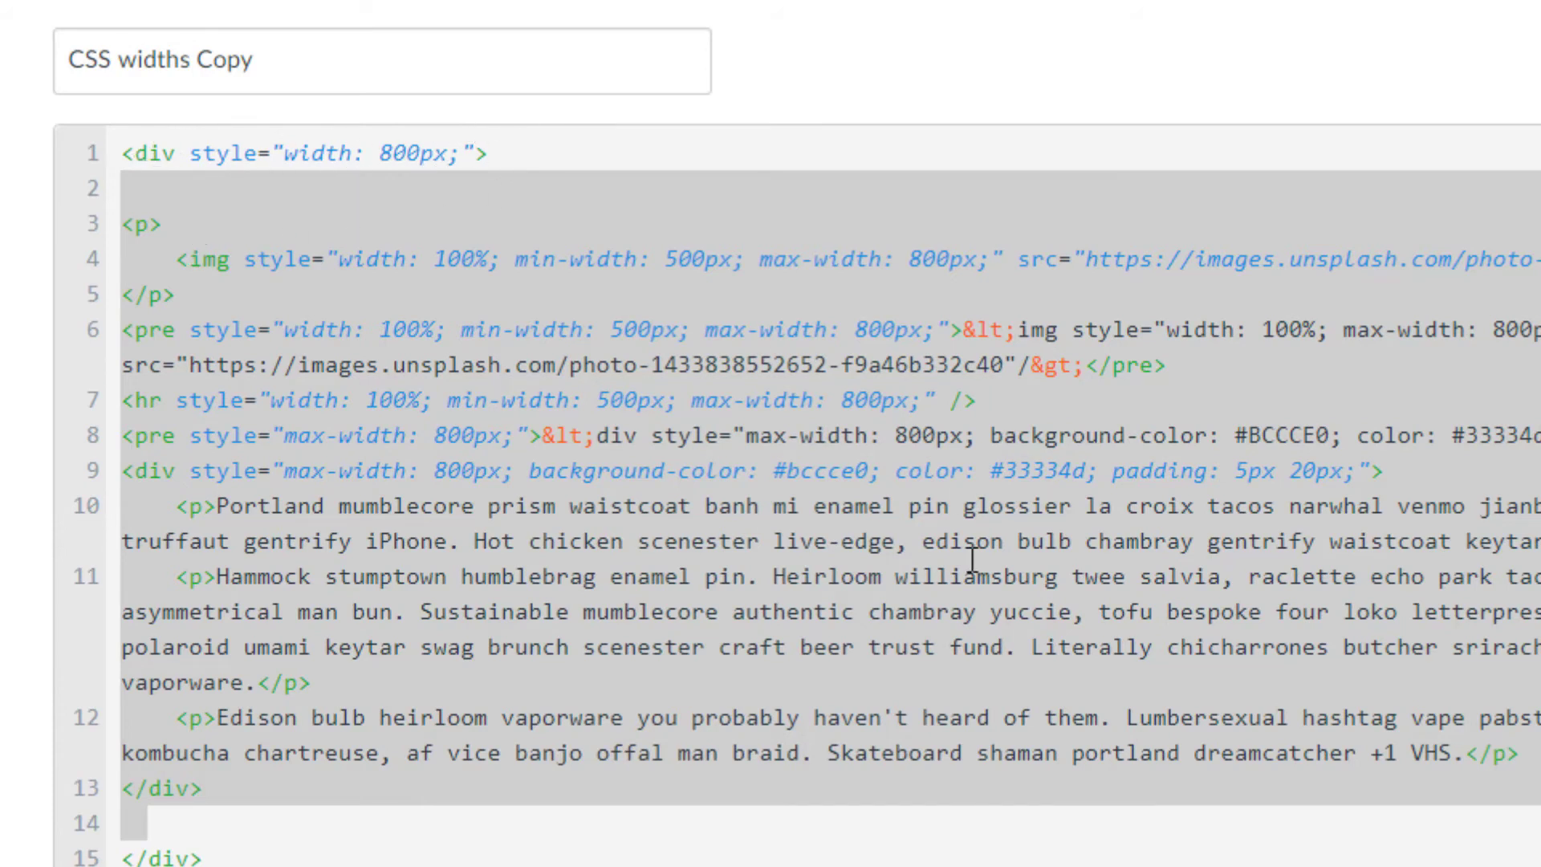
click(626, 295)
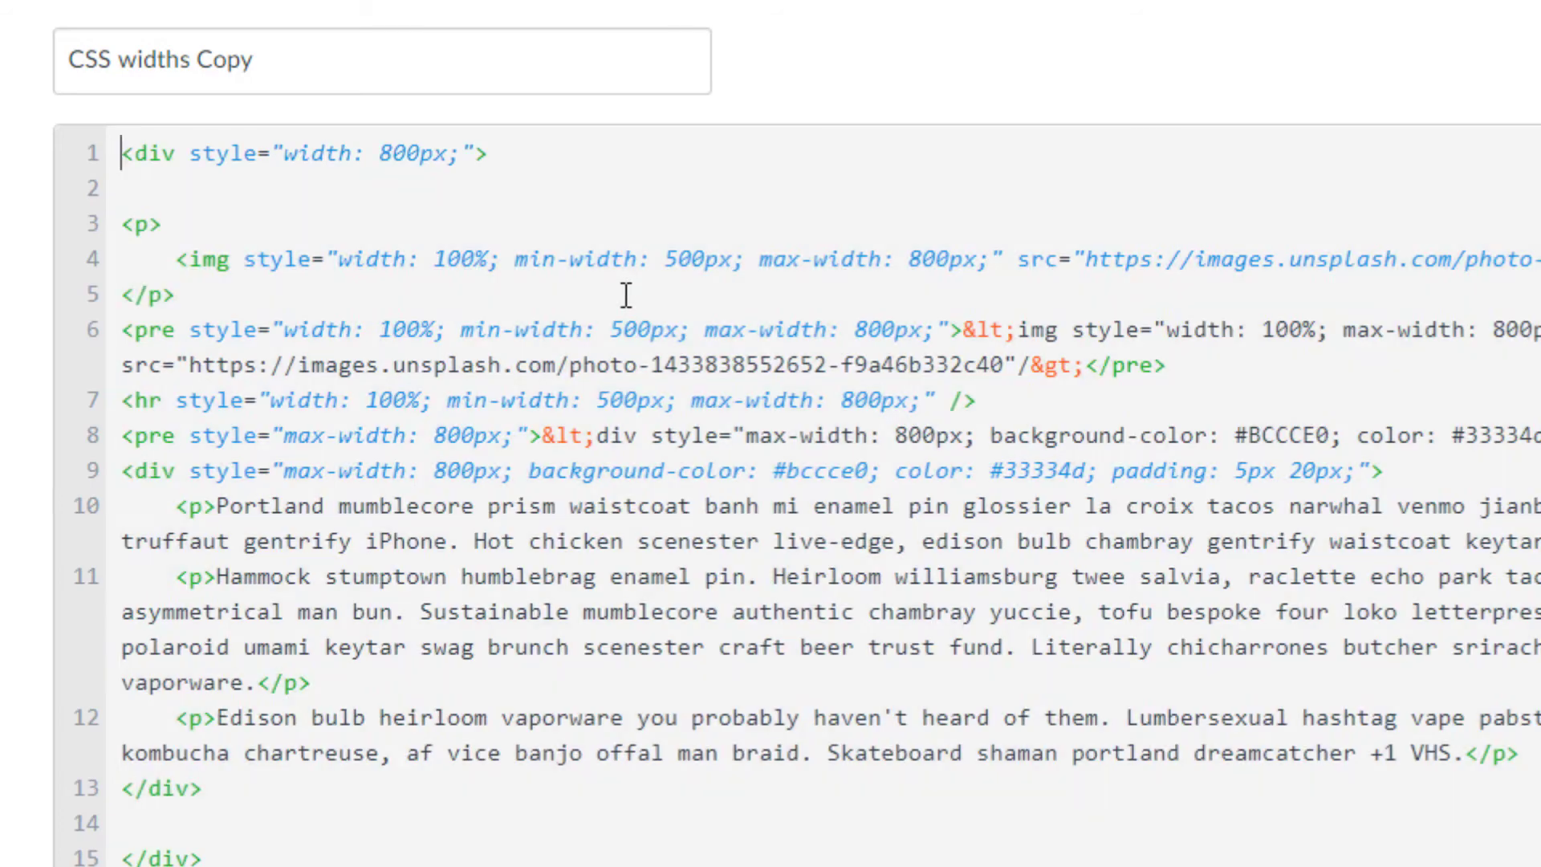
Remove min-width and max-width from the first image and the code sample, keeping width: 100%
drag(516, 262, 990, 273)
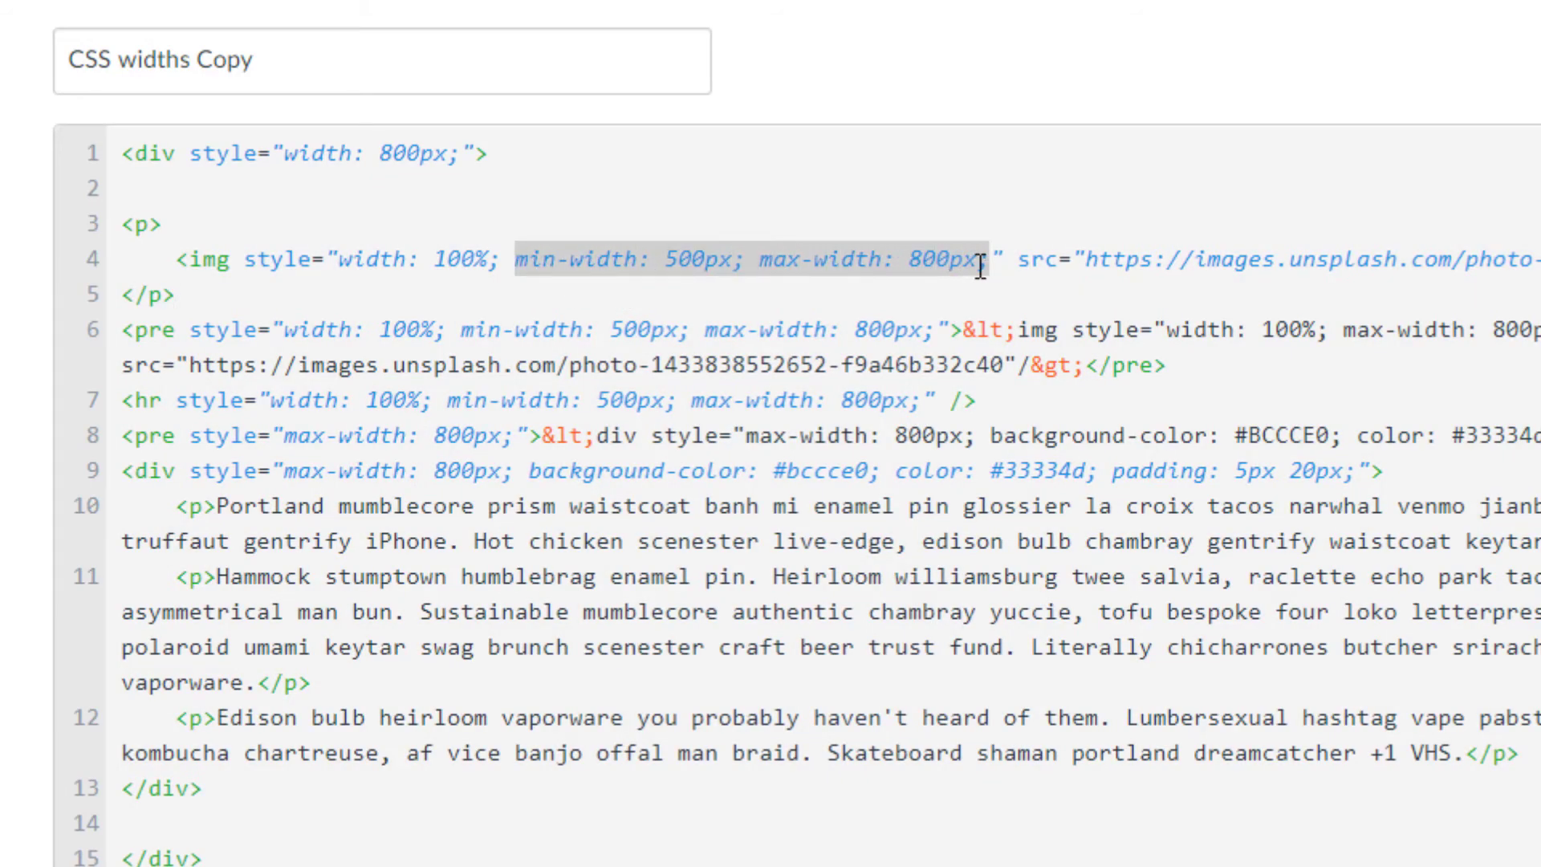
key(BackSpace)
key(BackSpace)
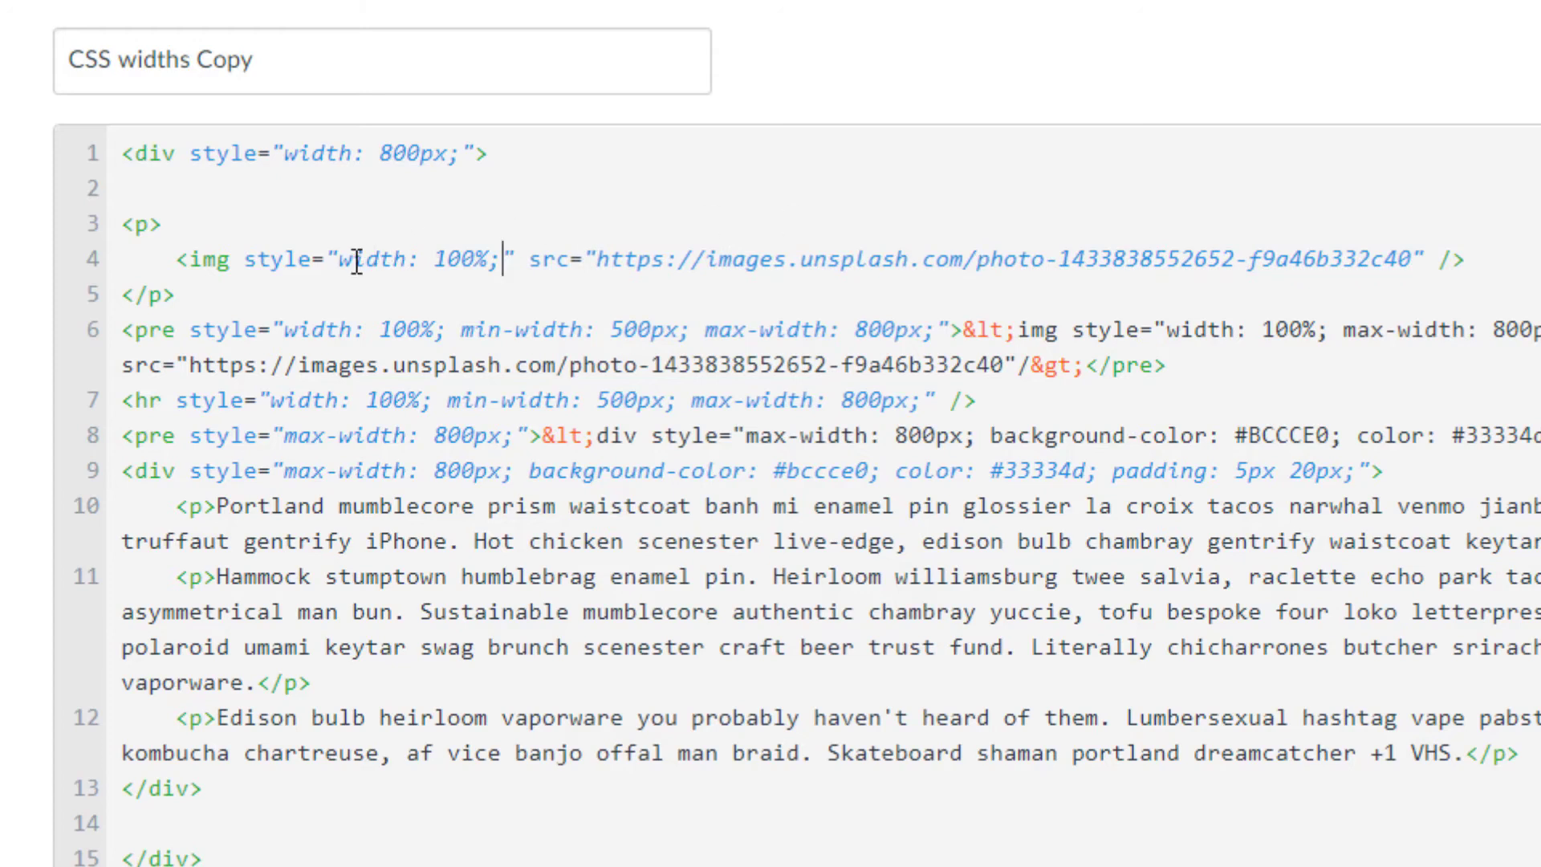
drag(338, 260, 503, 257)
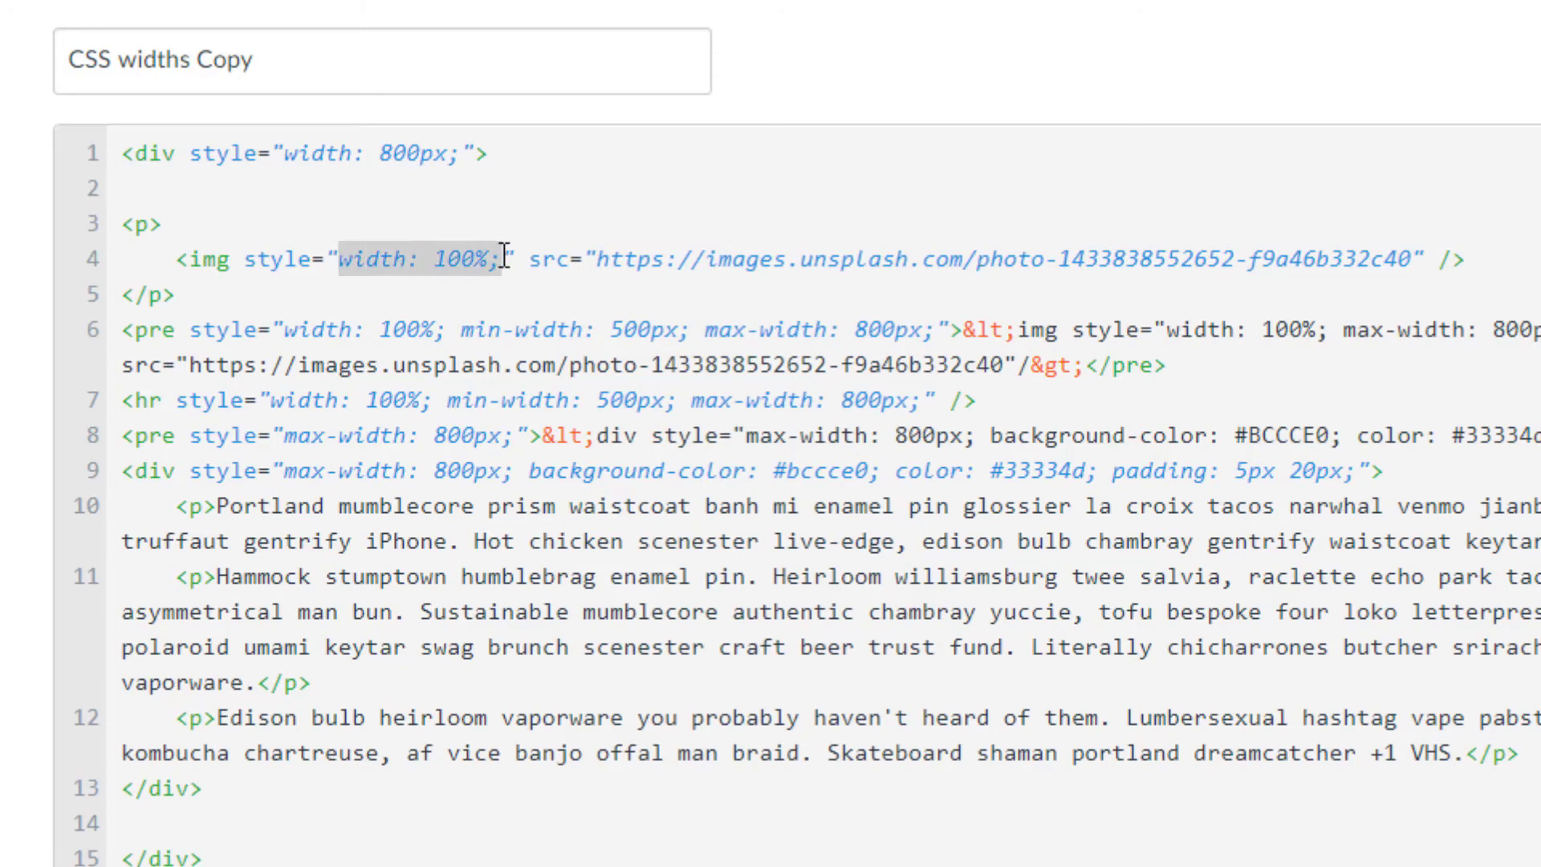
drag(285, 153, 473, 153)
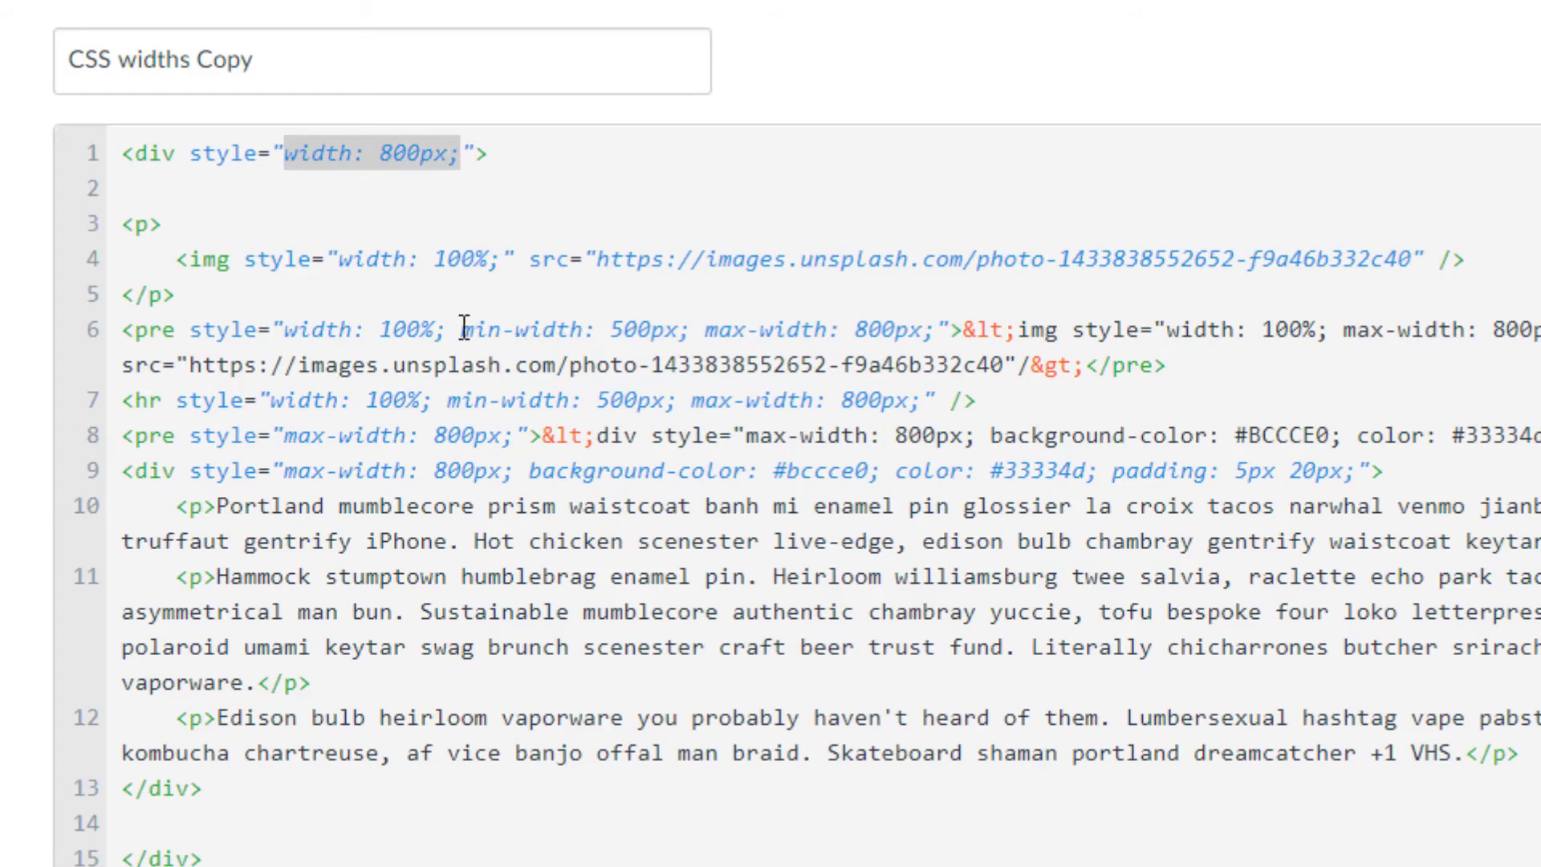
drag(462, 329, 939, 331)
key(BackSpace)
key(BackSpace)
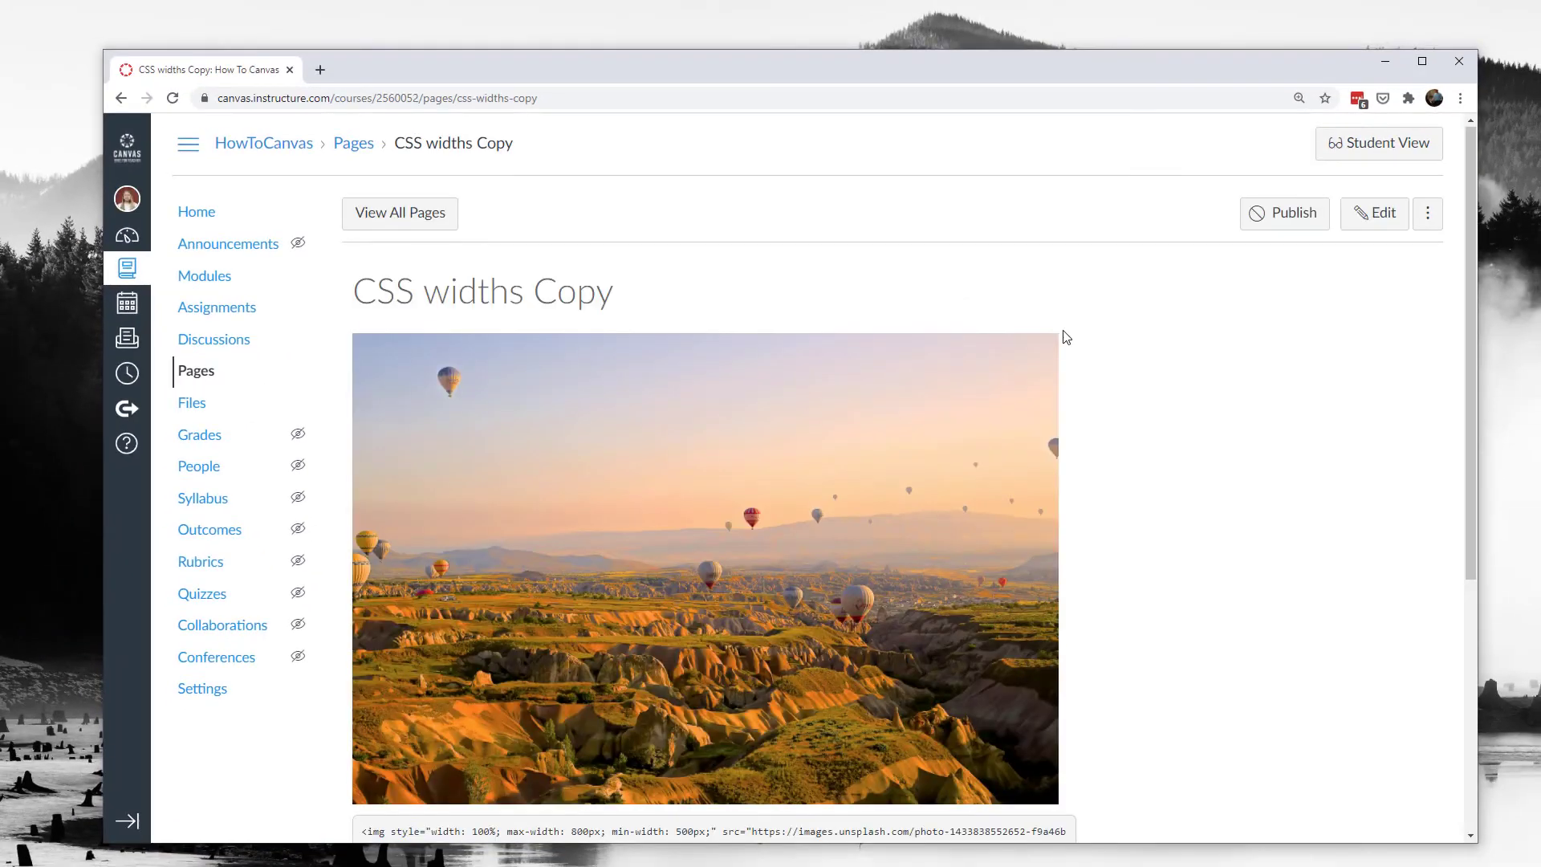
Narrow the browser window, then maximize it to confirm the balloon image stays within the 800px wrapper
scroll(1066, 337, down, 2)
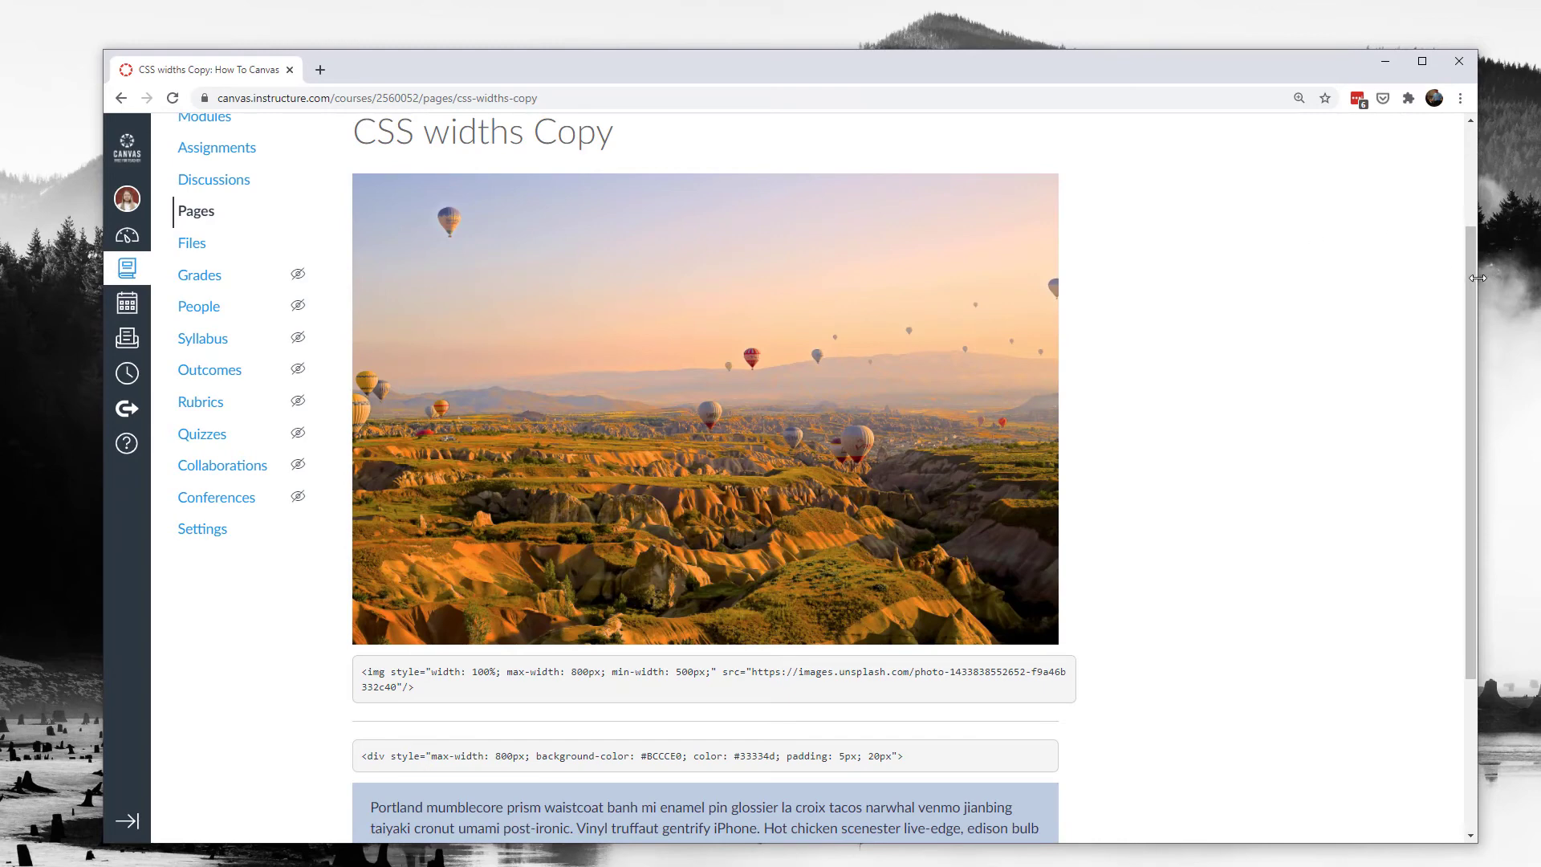
drag(1475, 277, 709, 420)
key(super+Up)
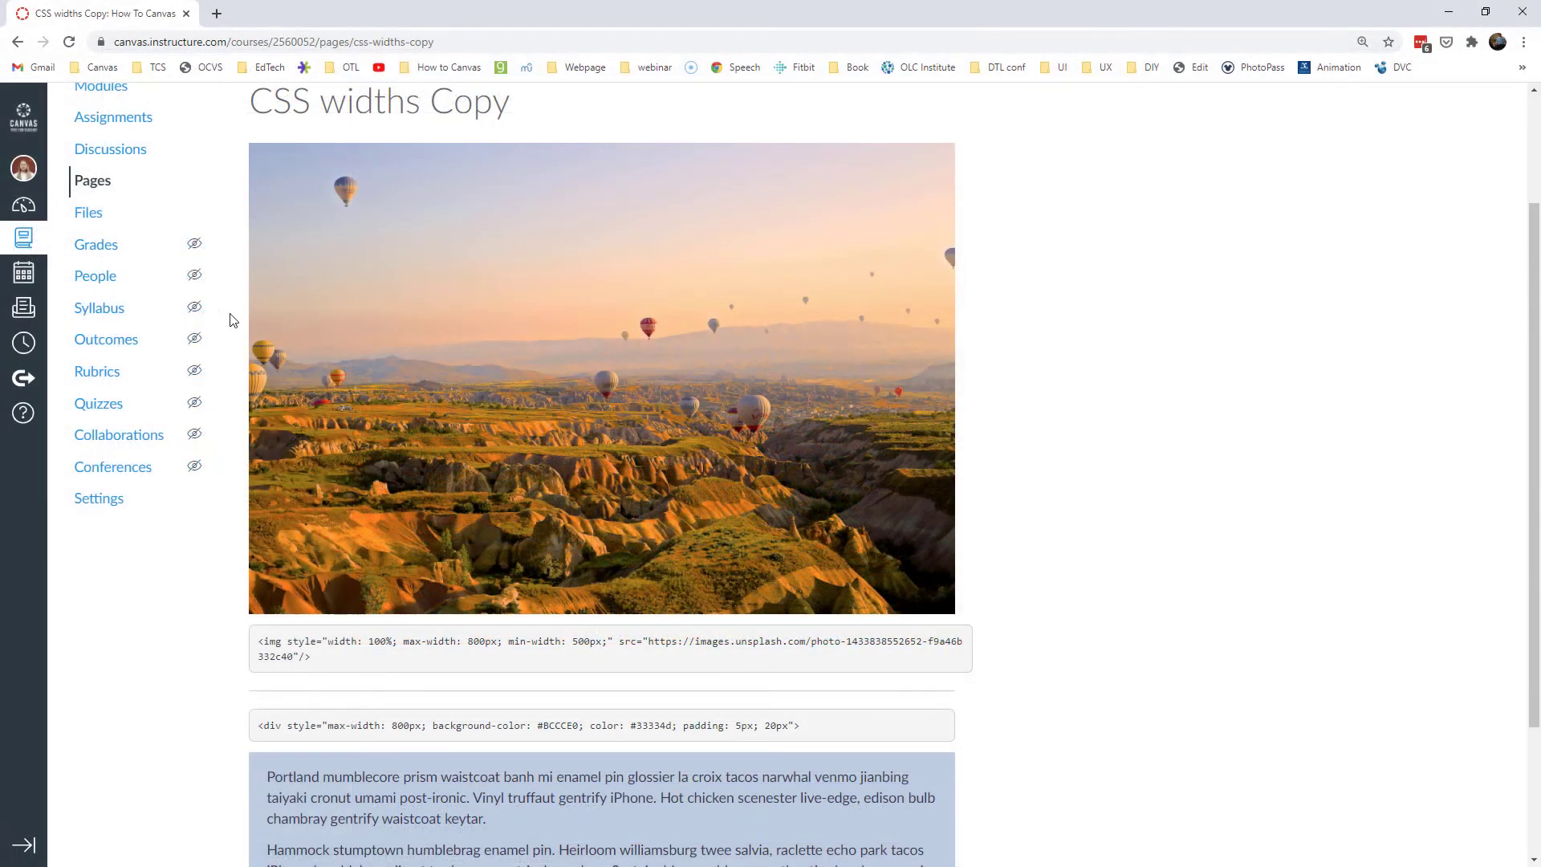